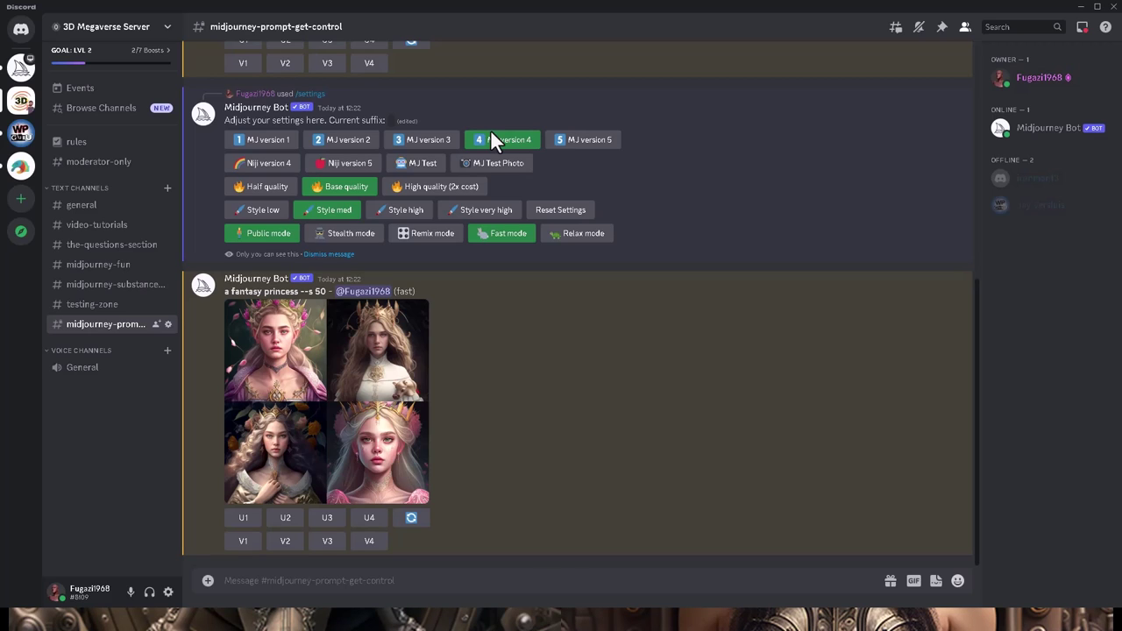
# Generate images with the /imagine command using the prompt "a princess".
pyautogui.click(335, 589)
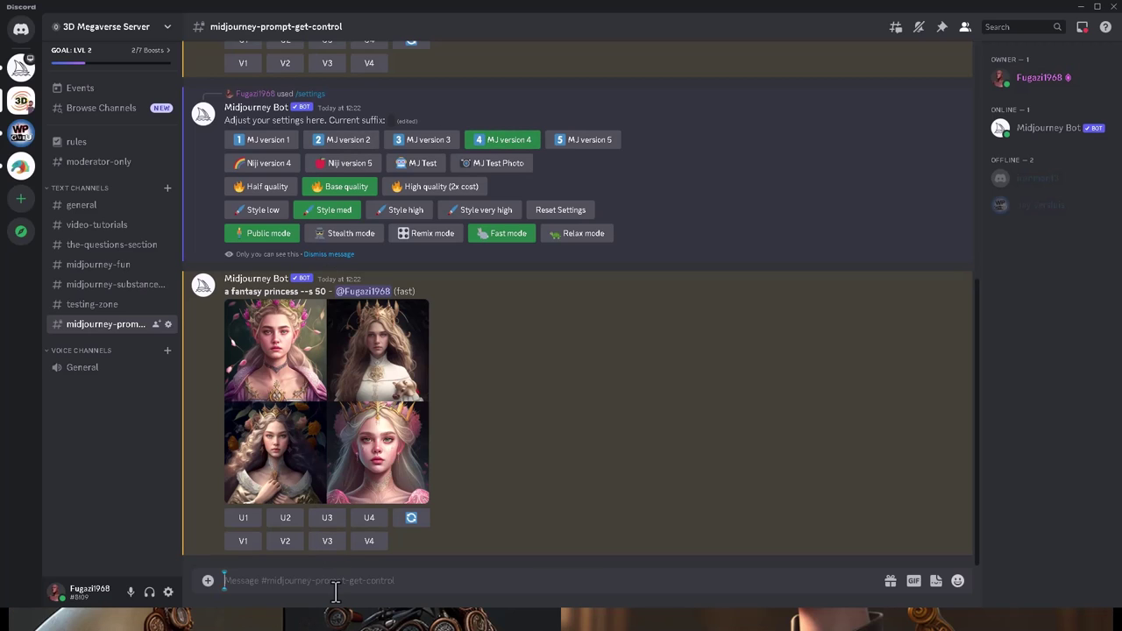
pyautogui.write('/imagine')
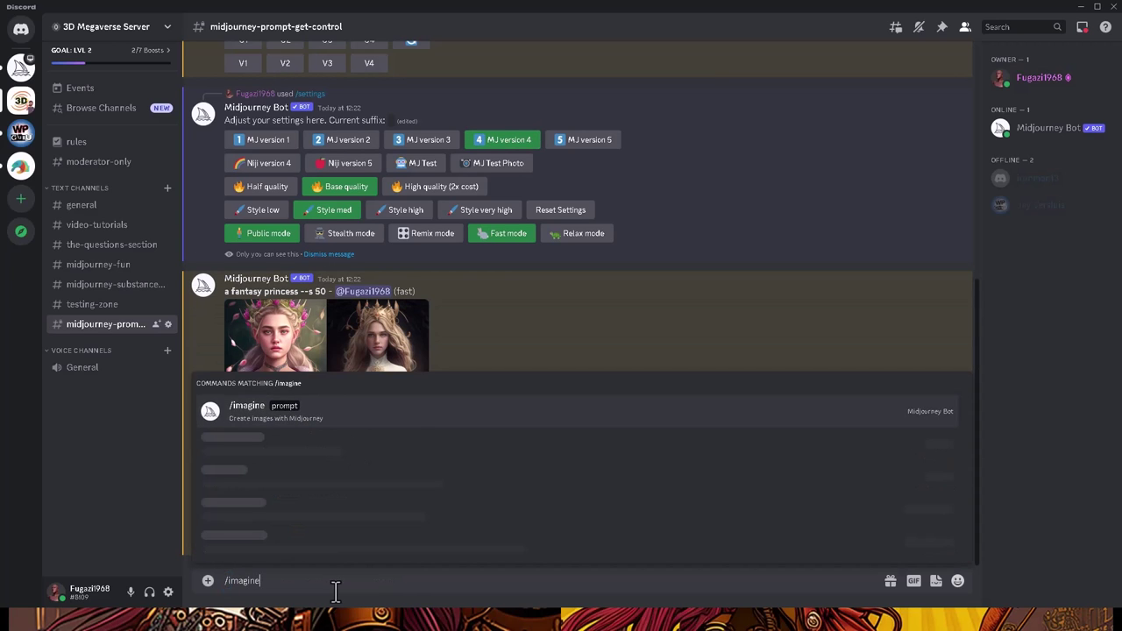
pyautogui.press('Tab')
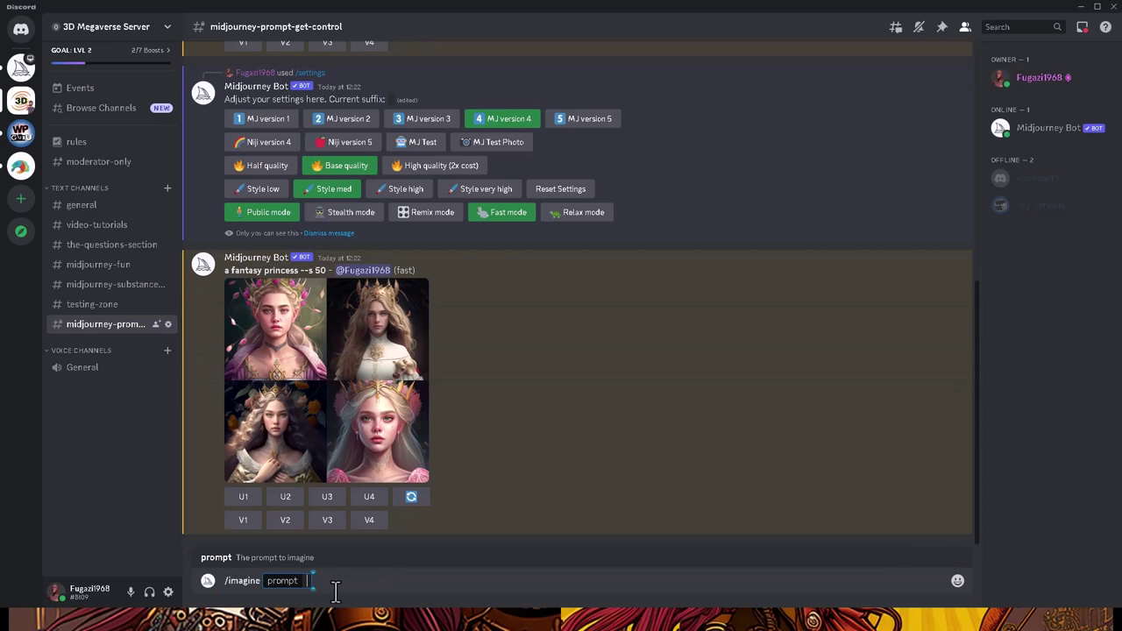
pyautogui.write('a princess')
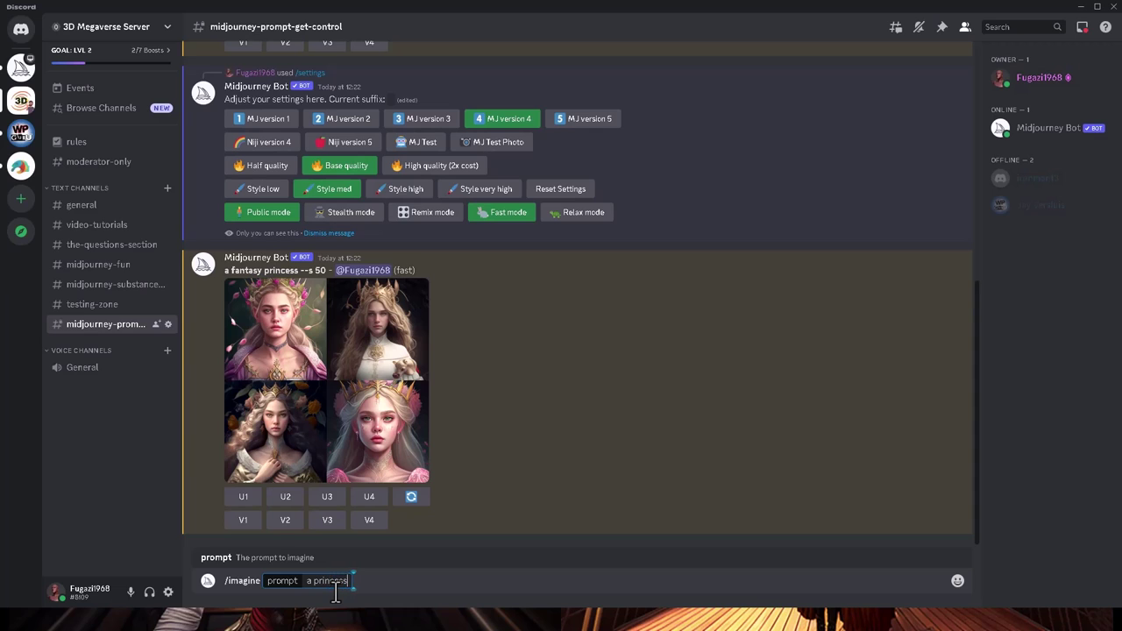
pyautogui.press('Return')
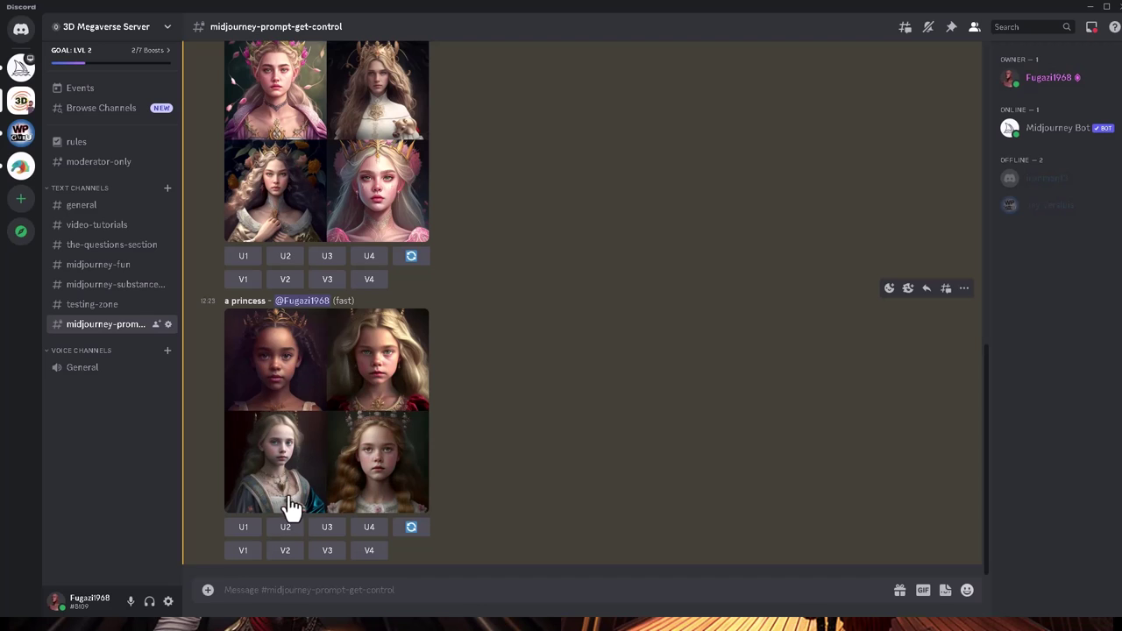
# Generate images with the /imagine command using the prompt "a fantasy princess".
pyautogui.click(410, 590)
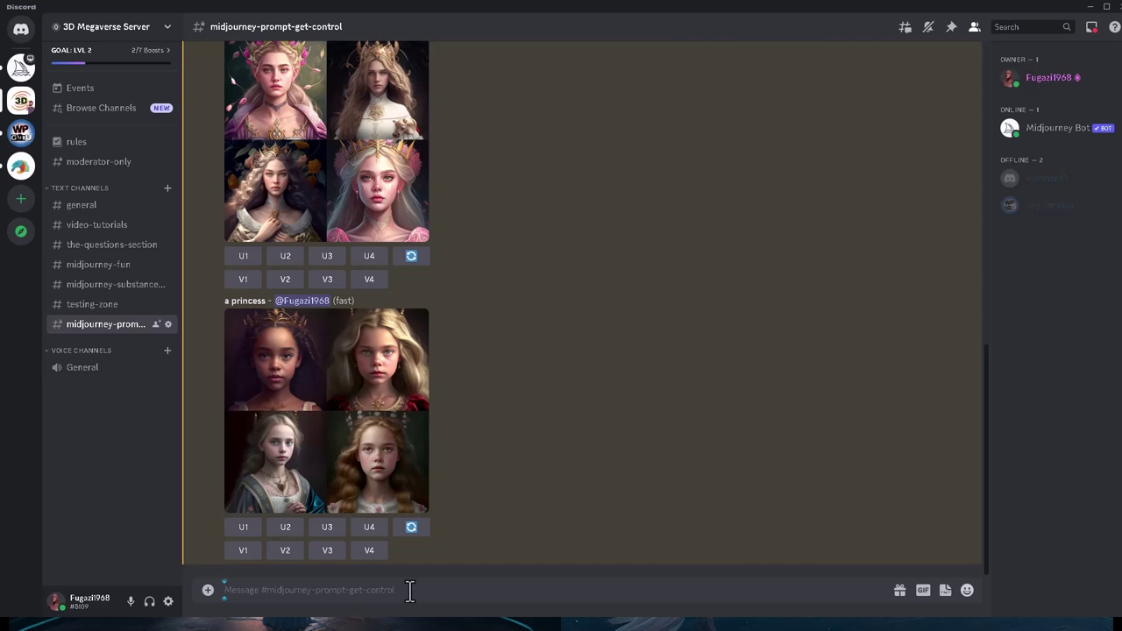
pyautogui.write('/im')
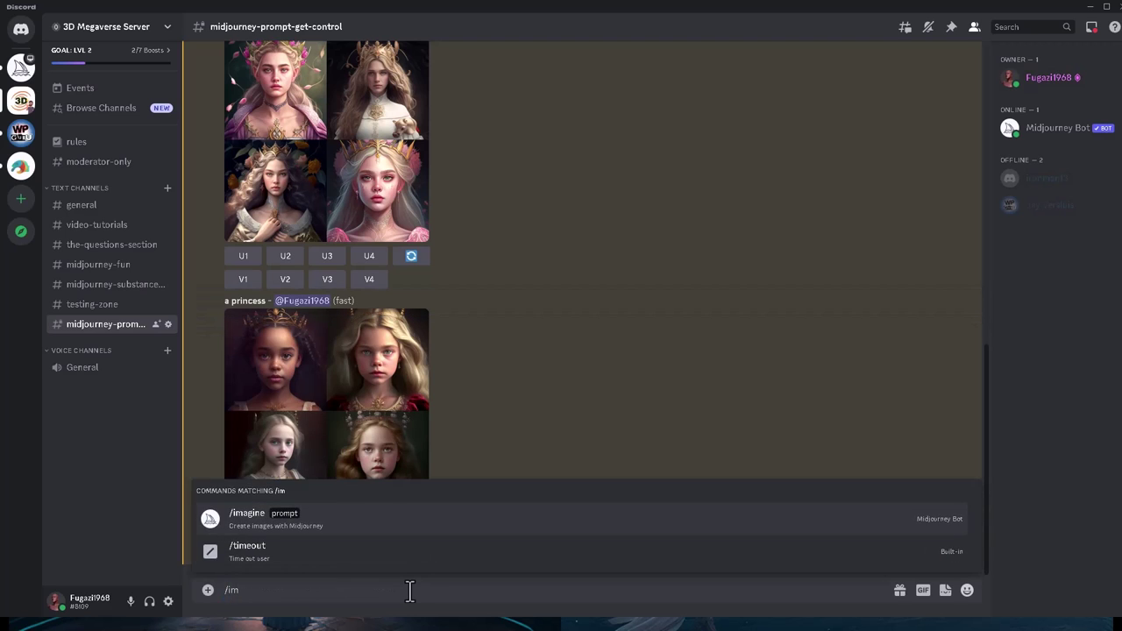
pyautogui.write('gine')
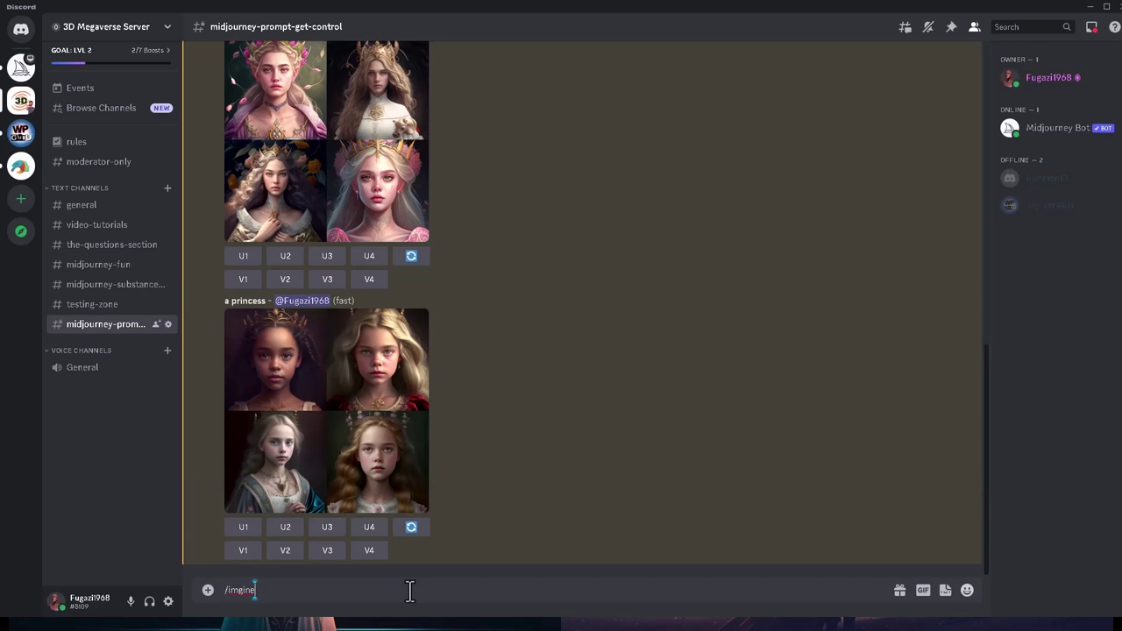
pyautogui.press('BackSpace')
pyautogui.press('BackSpace')
pyautogui.press('BackSpace')
pyautogui.press('BackSpace')
pyautogui.write('a')
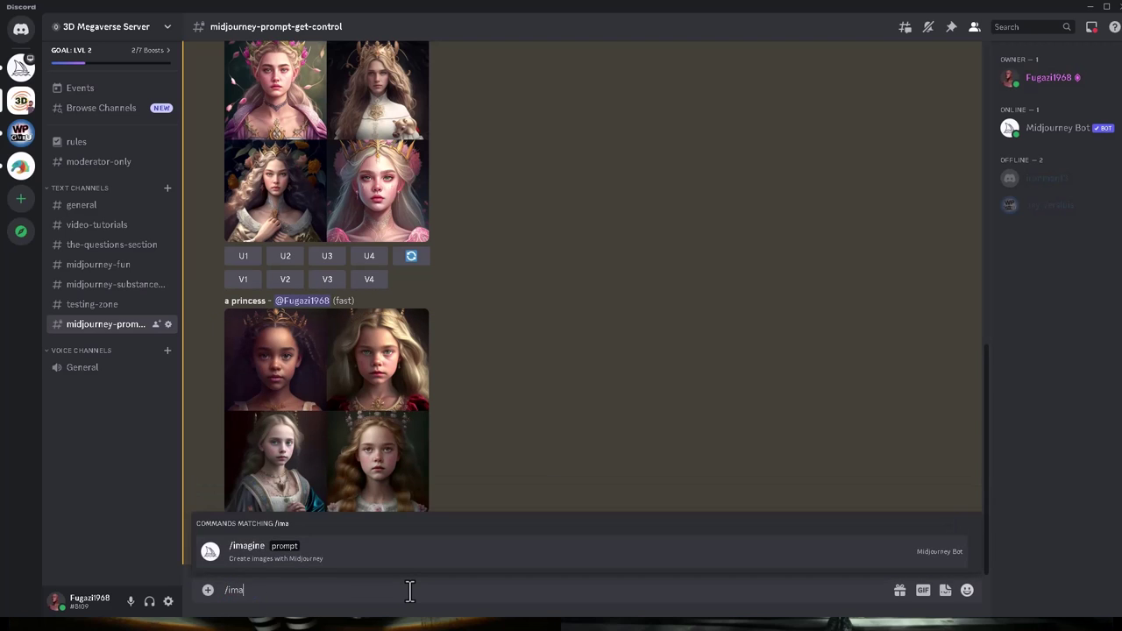
pyautogui.write('gine')
pyautogui.press('Tab')
pyautogui.write('a fan')
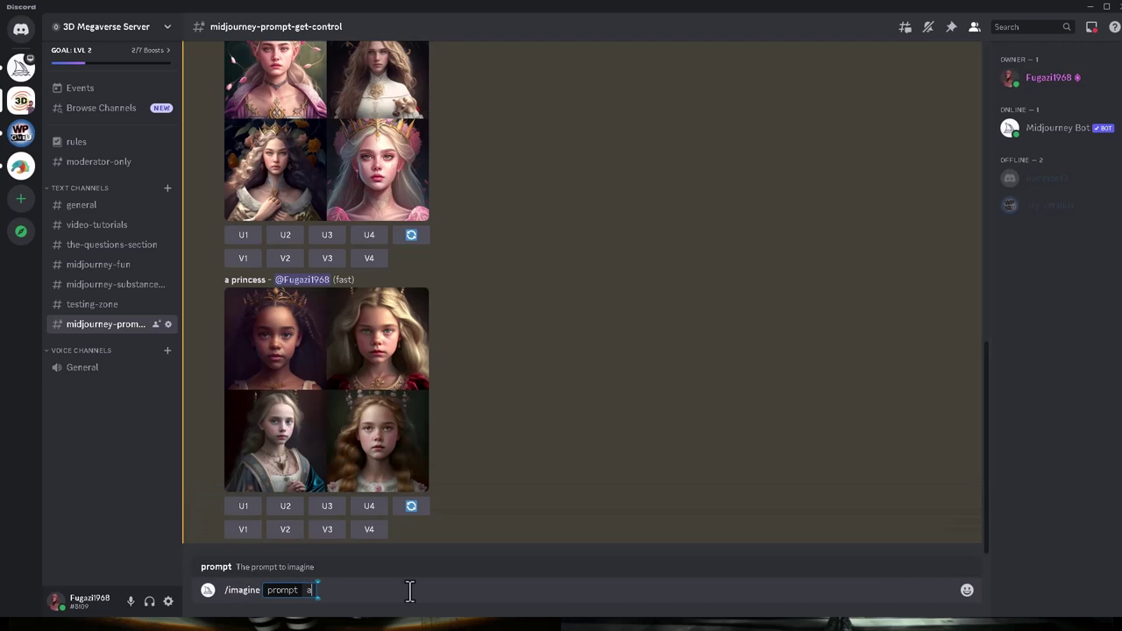
pyautogui.write('ta')
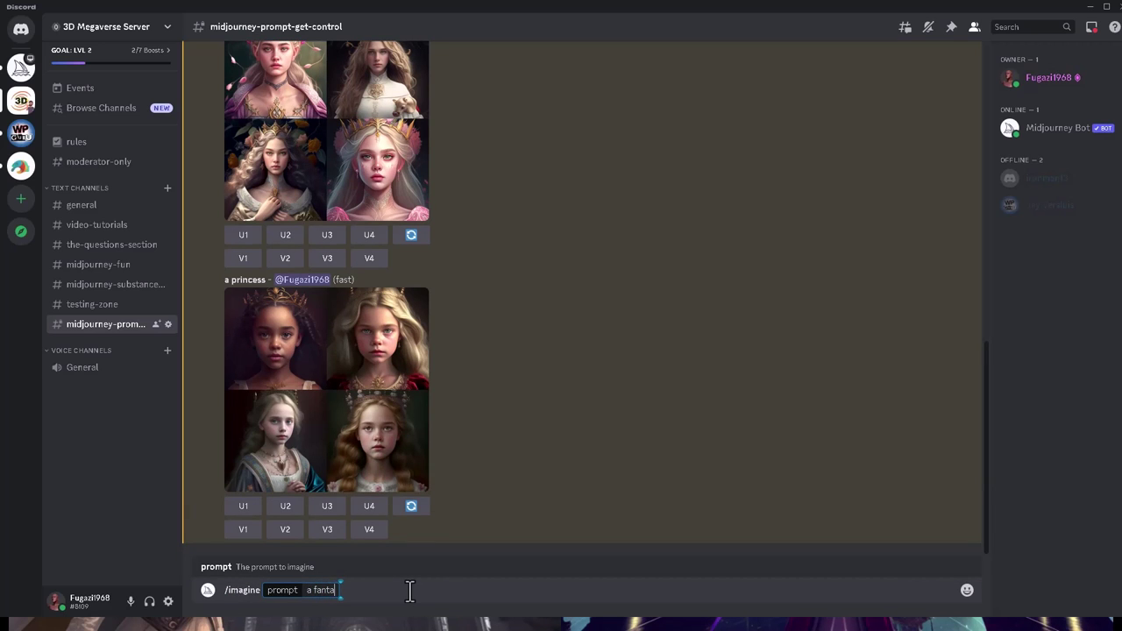
pyautogui.write('sy fincess')
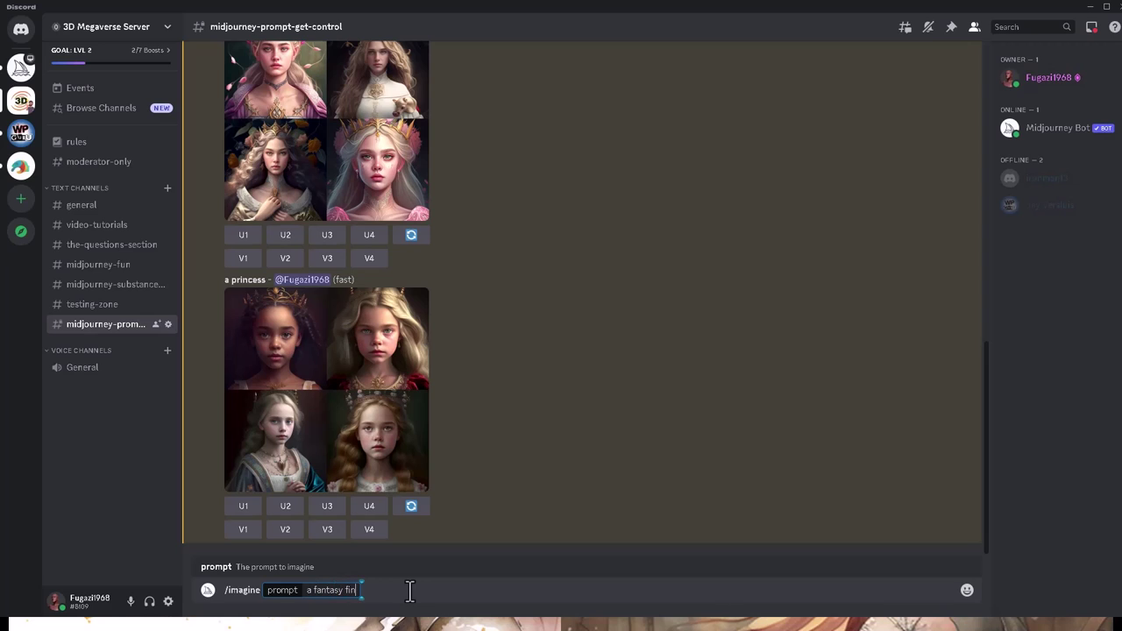
pyautogui.press('BackSpace')
pyautogui.press('BackSpace')
pyautogui.press('BackSpace')
pyautogui.press('BackSpace')
pyautogui.press('BackSpace')
pyautogui.press('BackSpace')
pyautogui.press('BackSpace')
pyautogui.press('BackSpace')
pyautogui.write('princess')
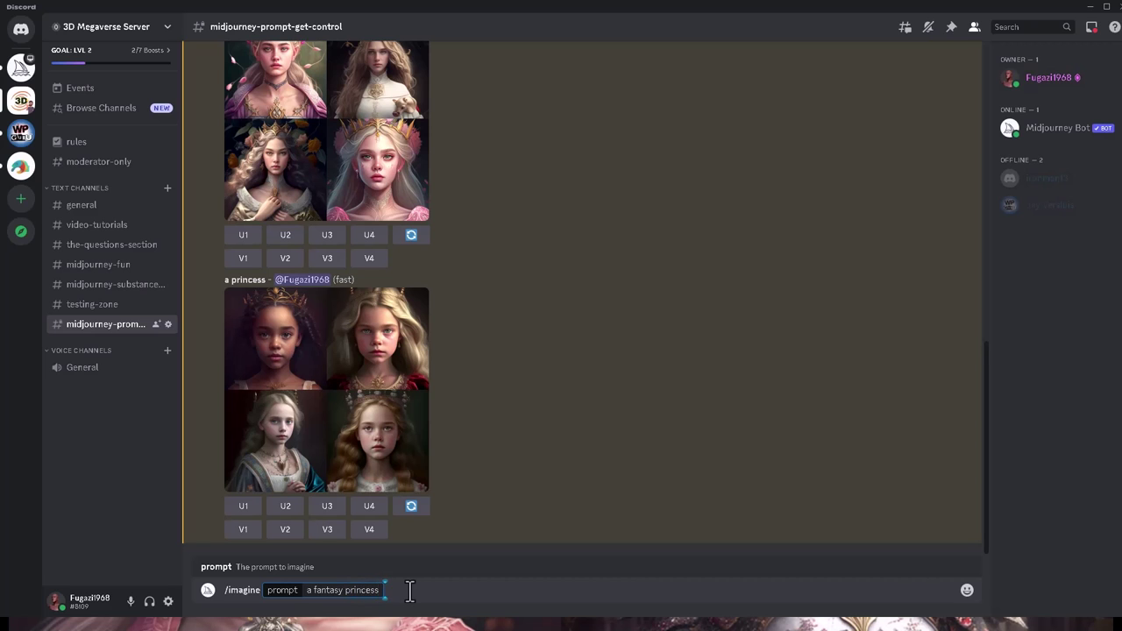
pyautogui.press('Return')
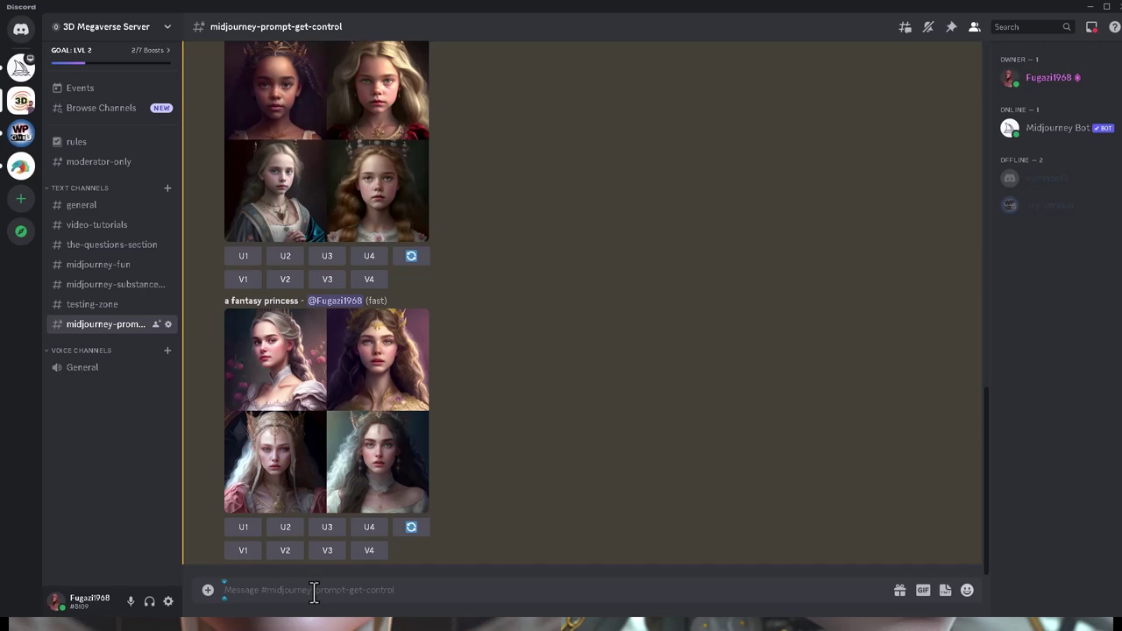
# Generate images with the /imagine command using the prompt "a scifi princess".
pyautogui.write('/im')
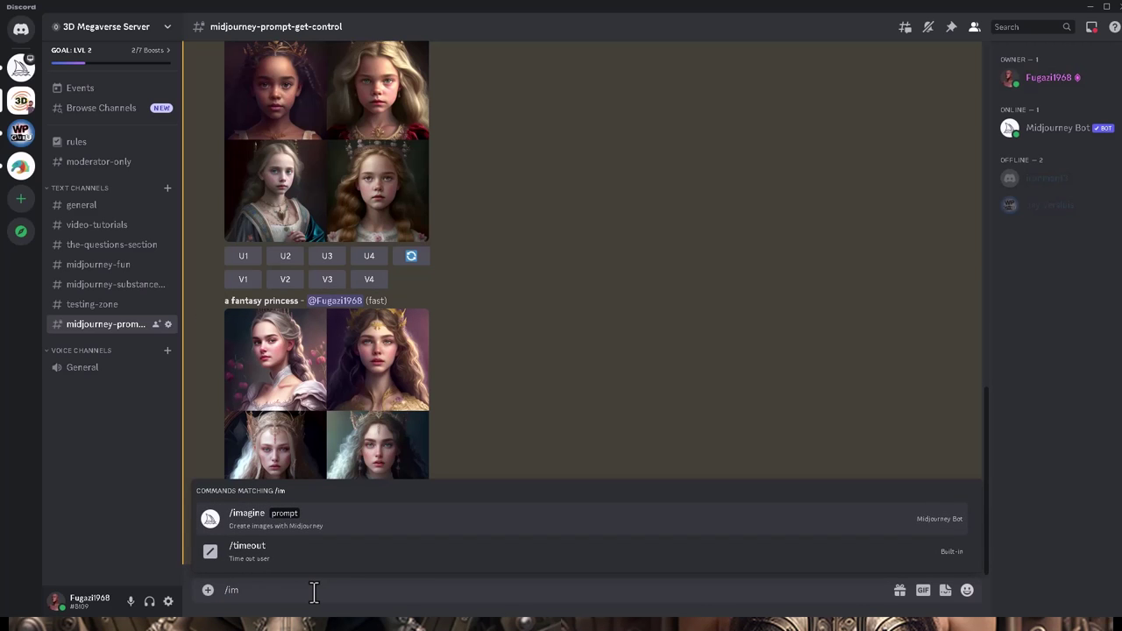
pyautogui.write('agine')
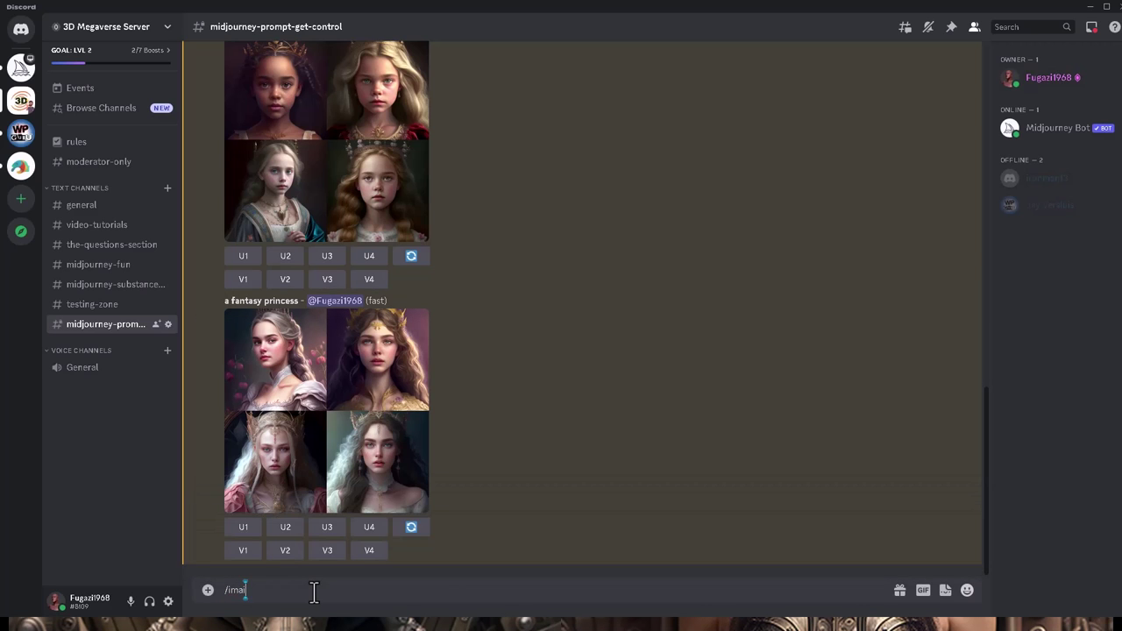
pyautogui.press('Tab')
pyautogui.write('a')
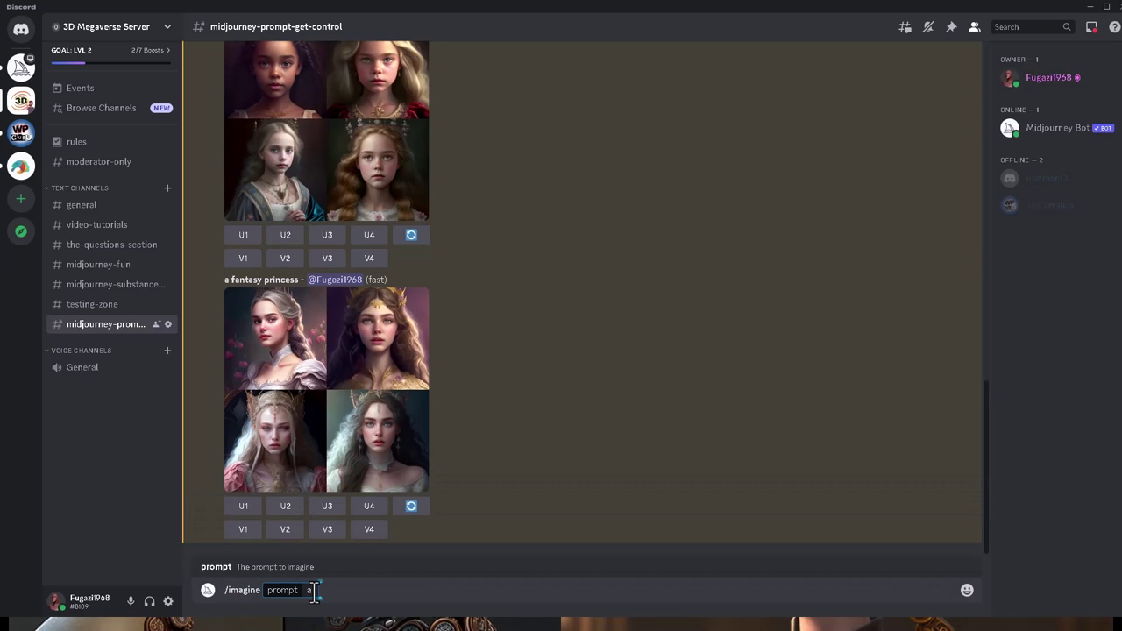
pyautogui.write(' scifi p[r')
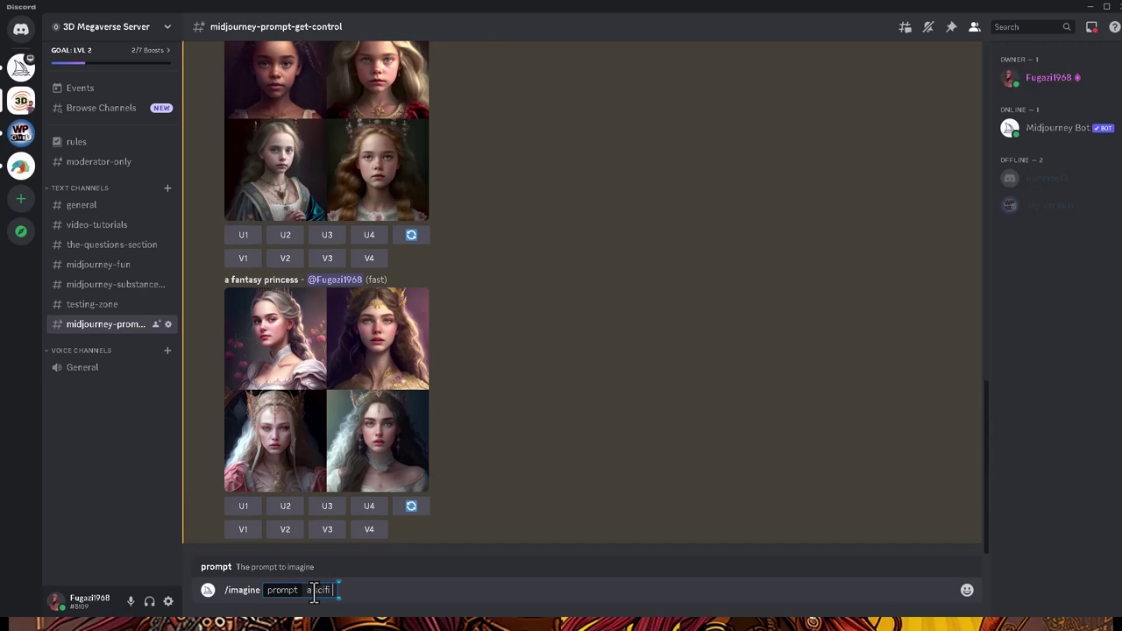
pyautogui.press('BackSpace')
pyautogui.press('BackSpace')
pyautogui.press('BackSpace')
pyautogui.write('princess')
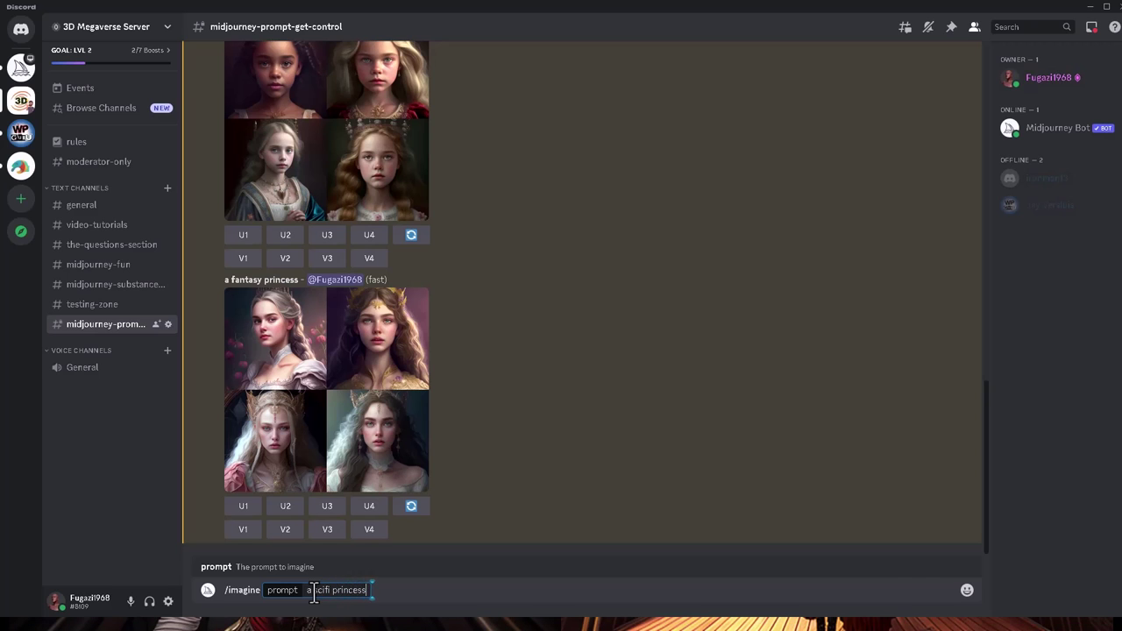
pyautogui.press('Return')
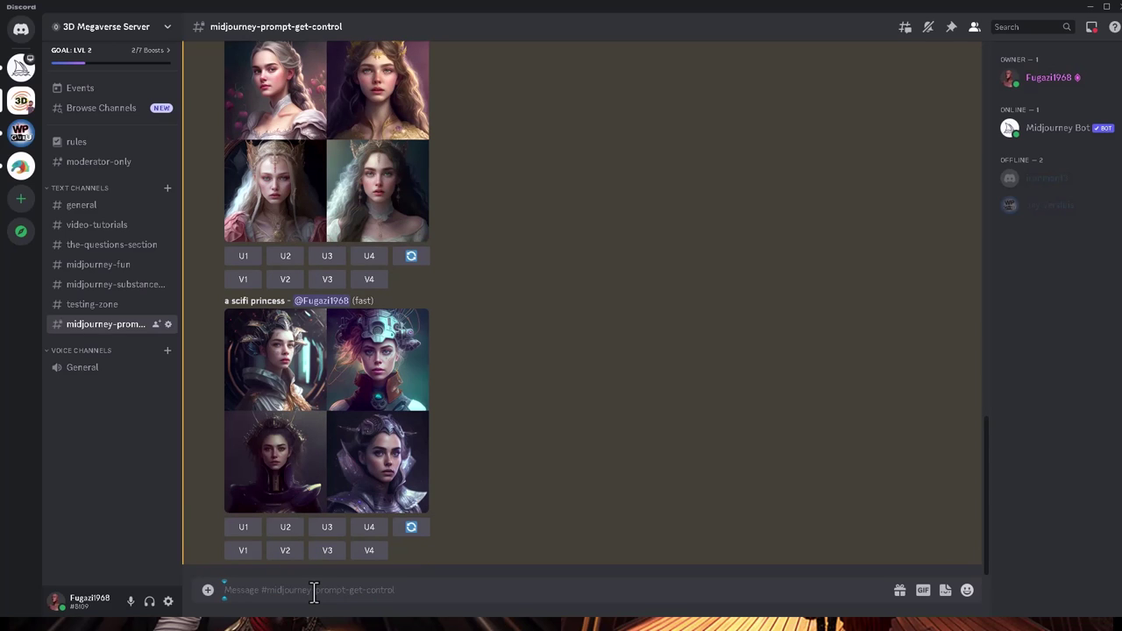
# Generate images with the /imagine command using the prompt "a steampunk princess".
pyautogui.write('/imagine')
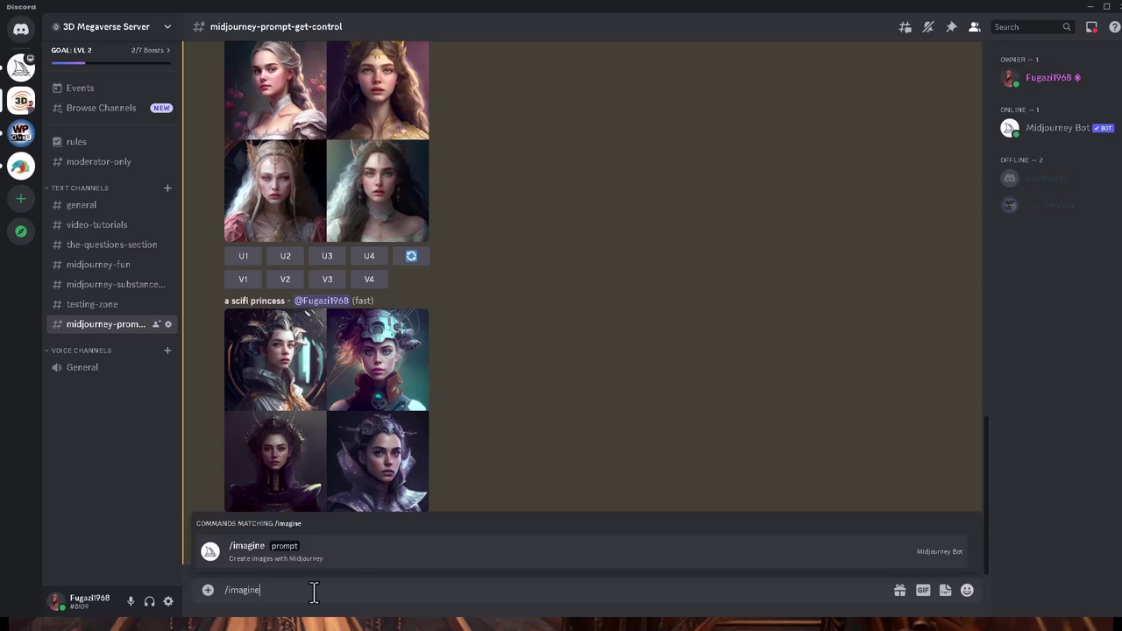
pyautogui.press('Tab')
pyautogui.write('a stea')
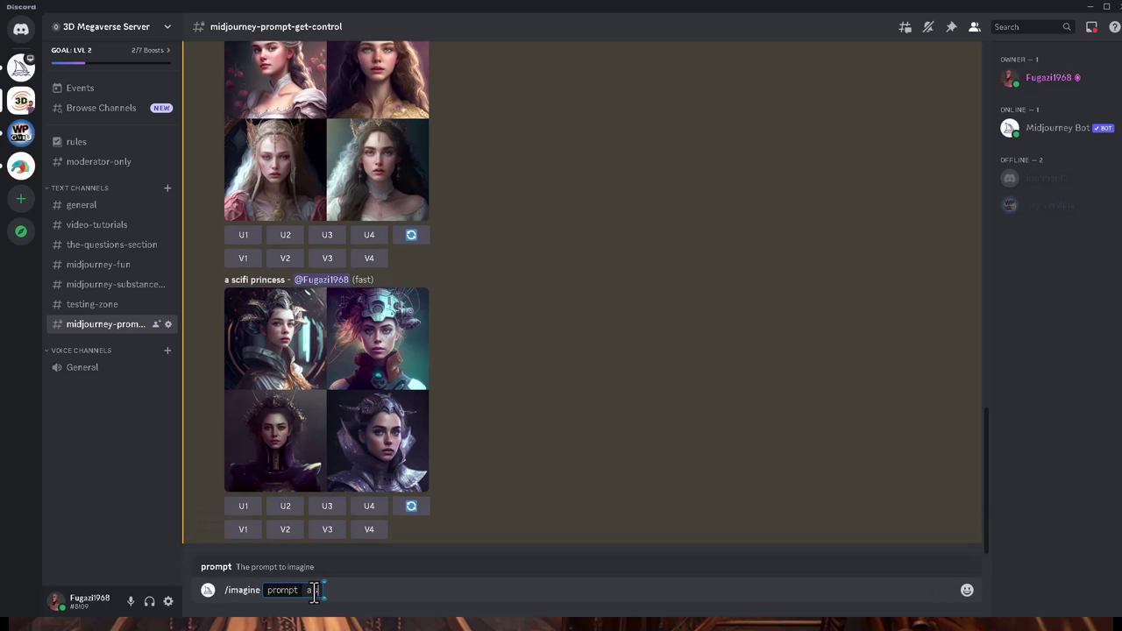
pyautogui.write('mpunk p')
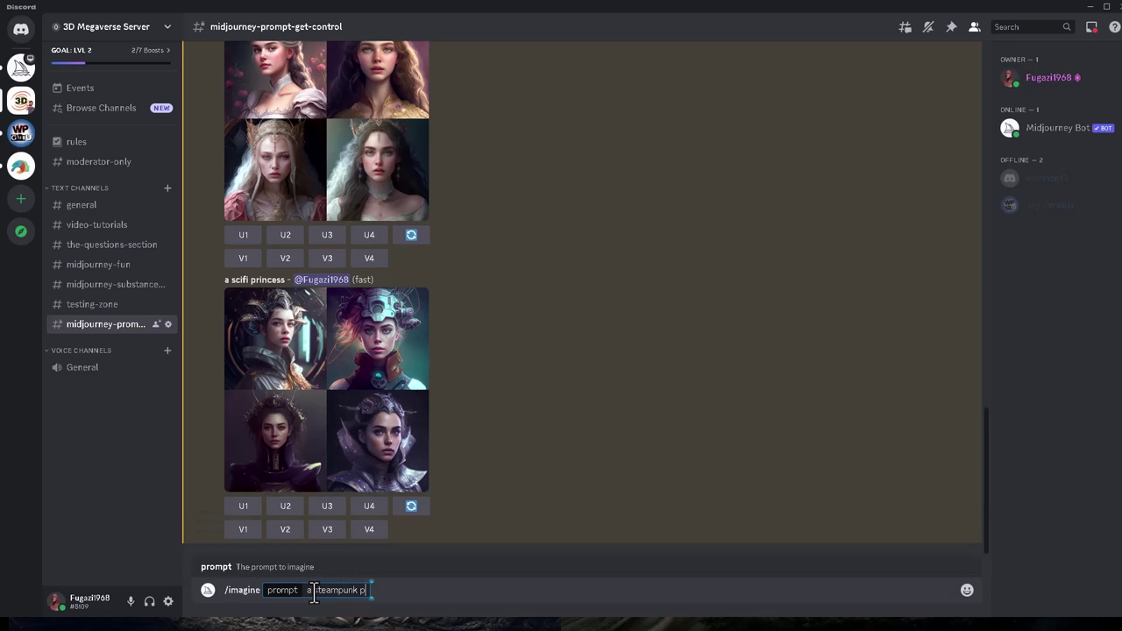
pyautogui.write('rincess')
pyautogui.press('Return')
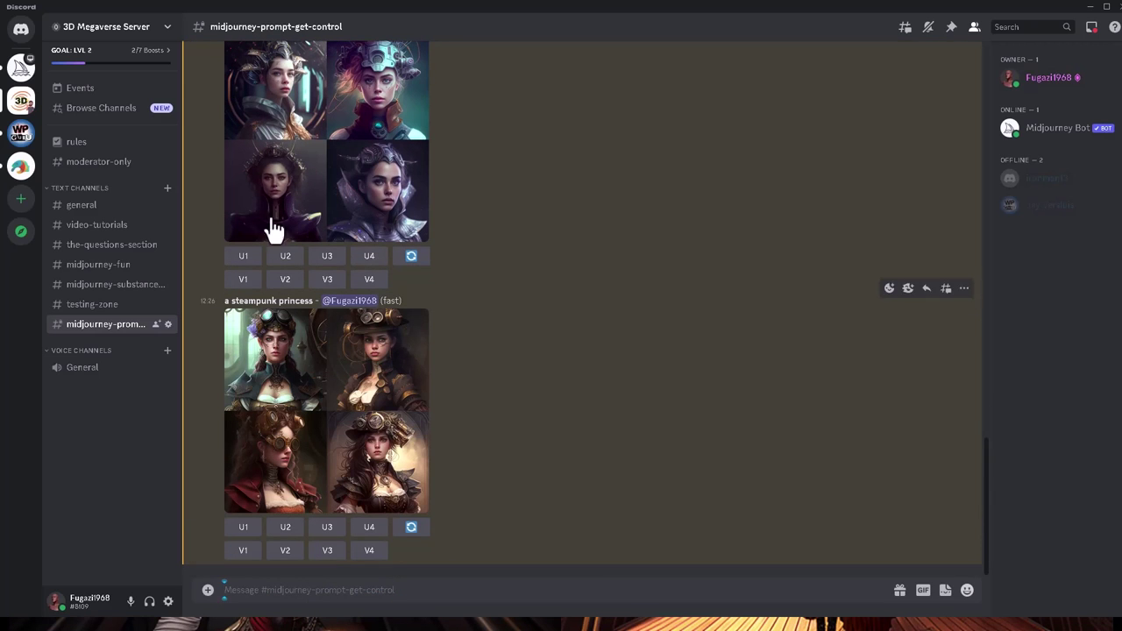
pyautogui.scroll(3, 496, 513)
pyautogui.scroll(-2, 495, 513)
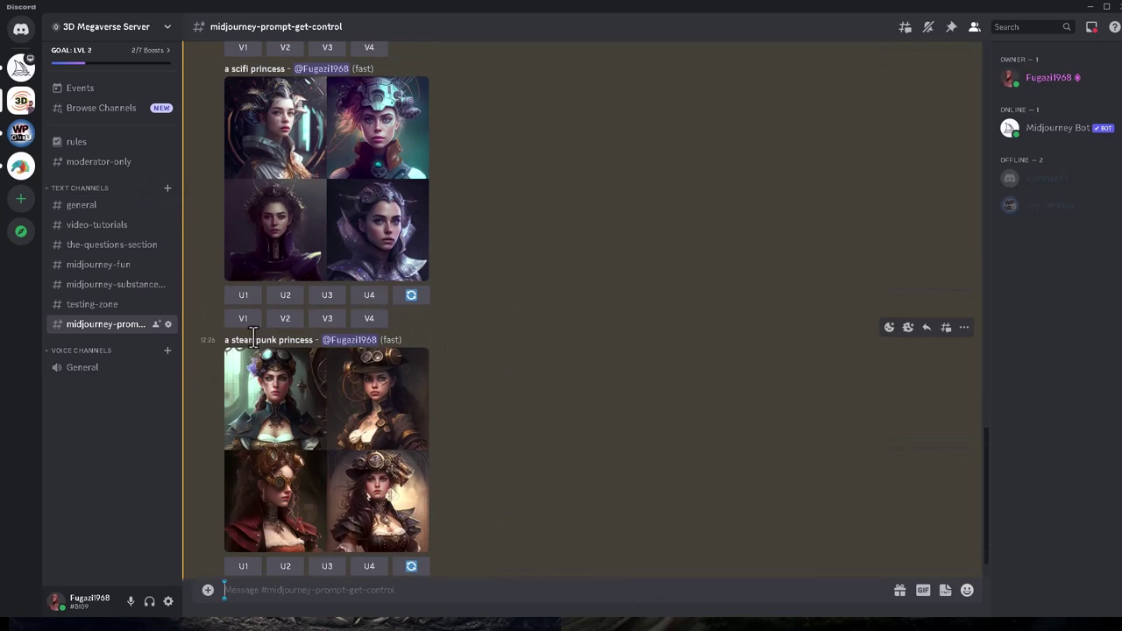
pyautogui.click(325, 431)
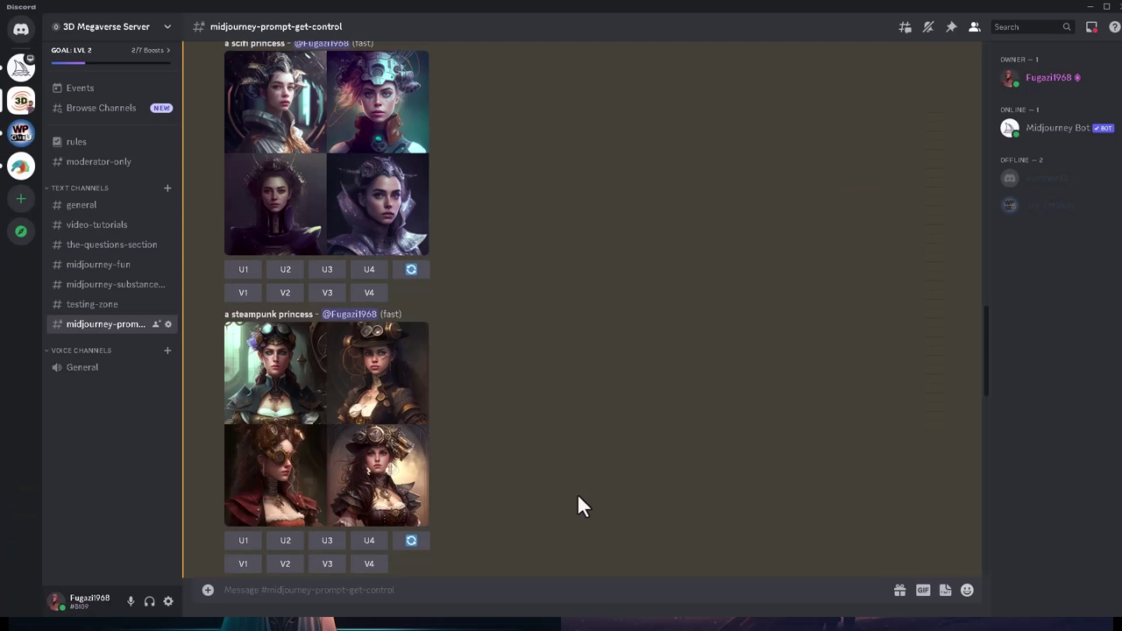
# Bring up the Midjourney Bot's personal settings by sending the /settings command in the current channel.
pyautogui.scroll(-10, 521, 430)
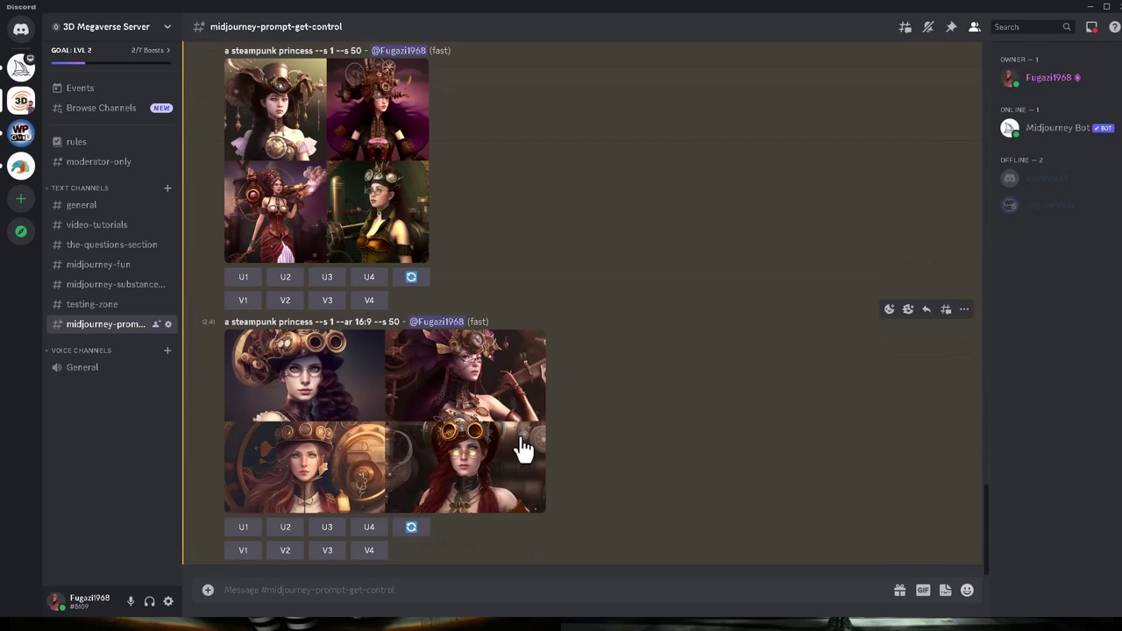
pyautogui.click(457, 589)
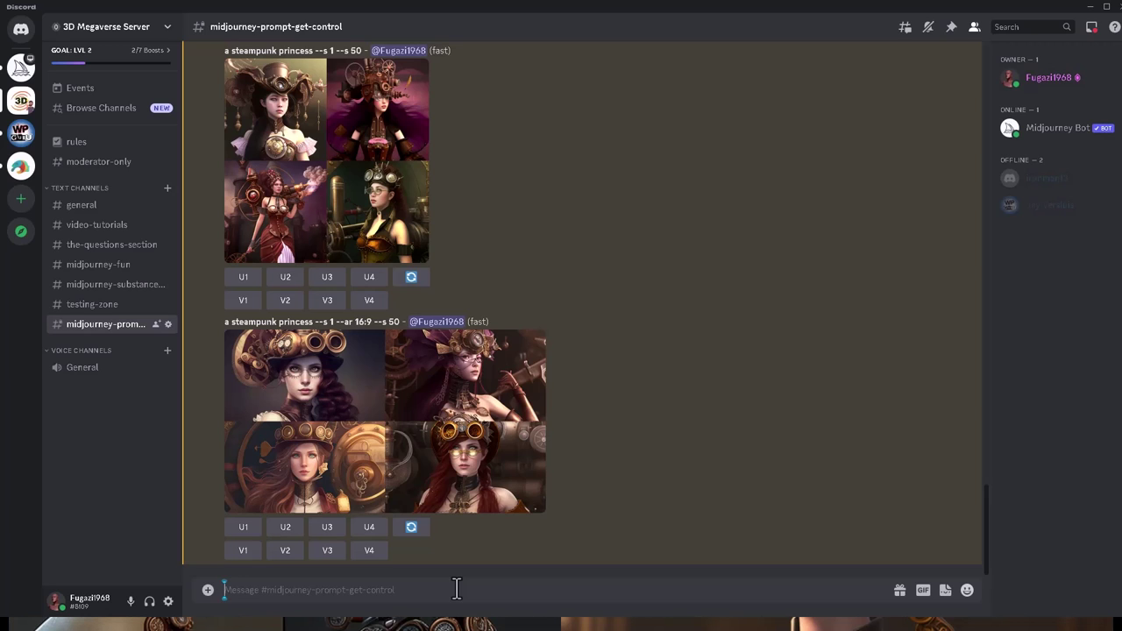
pyautogui.write('//settingsd')
pyautogui.press('BackSpace')
pyautogui.press('BackSpace')
pyautogui.press('BackSpace')
pyautogui.press('BackSpace')
pyautogui.press('BackSpace')
pyautogui.press('BackSpace')
pyautogui.press('BackSpace')
pyautogui.press('BackSpace')
pyautogui.press('BackSpace')
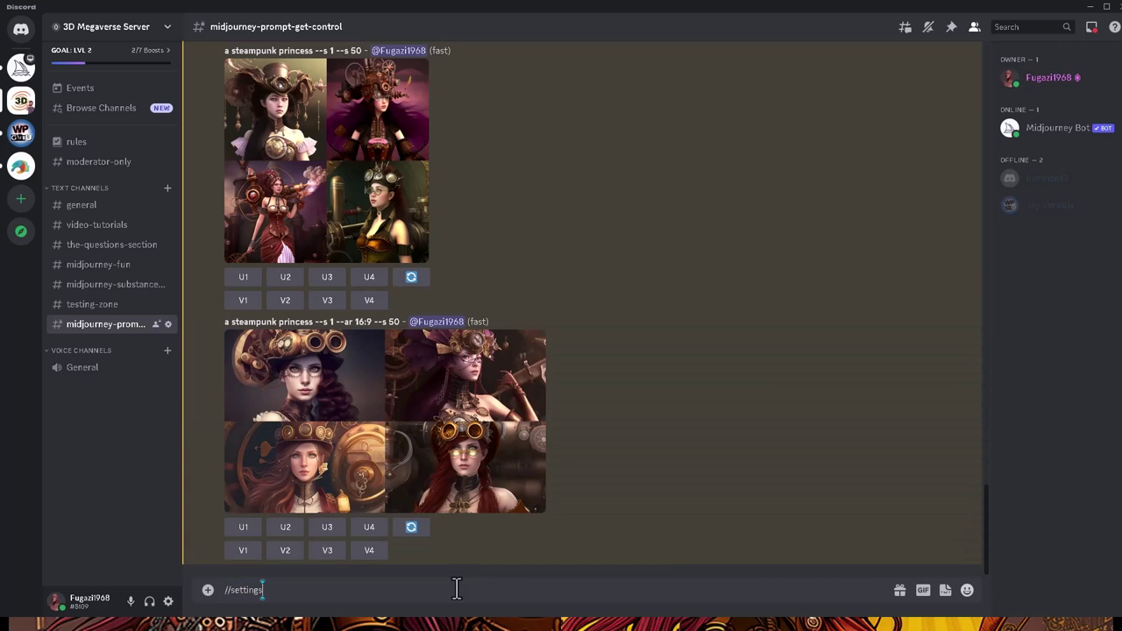
pyautogui.press('BackSpace')
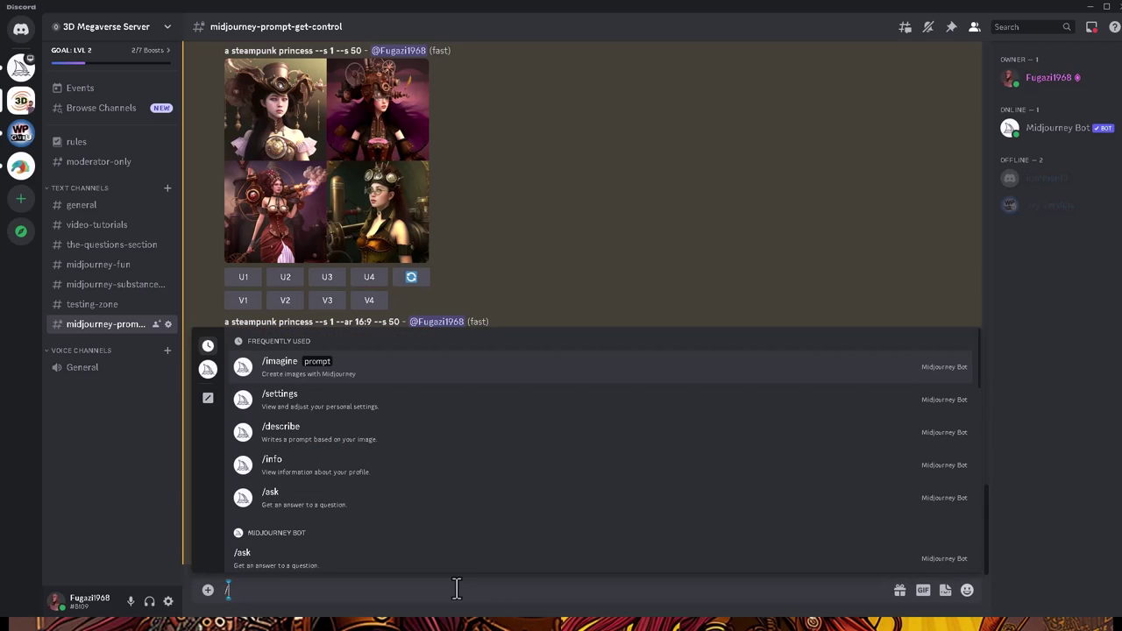
pyautogui.write('setting')
pyautogui.press('Tab')
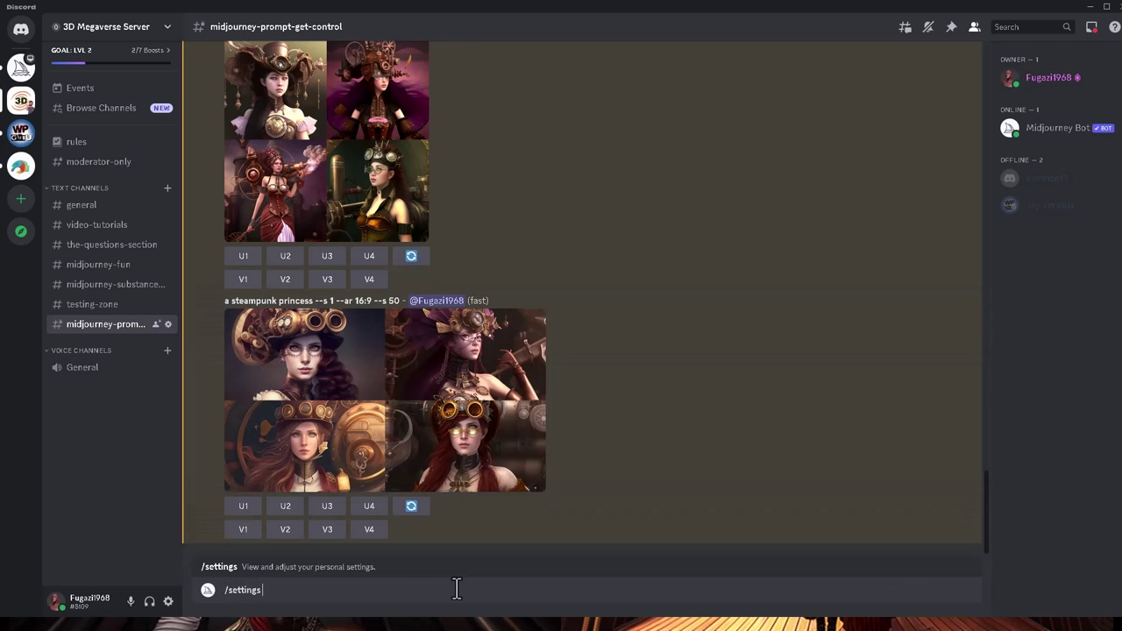
pyautogui.press('Return')
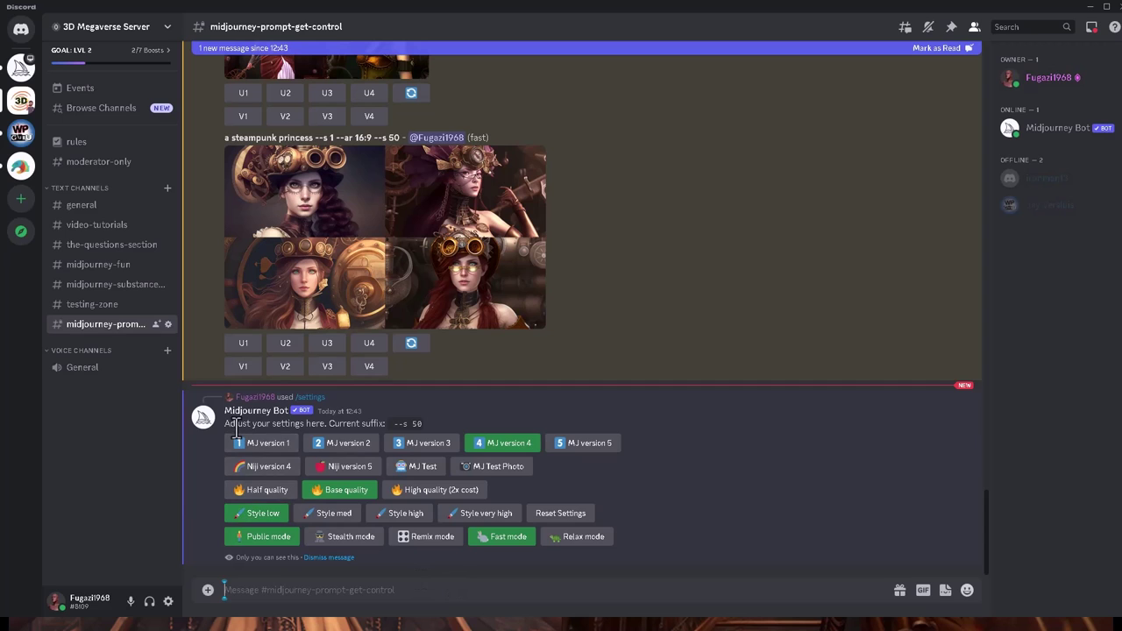
# Switch the Midjourney stylization setting to Style med, and return it to Style low.
pyautogui.click(262, 443)
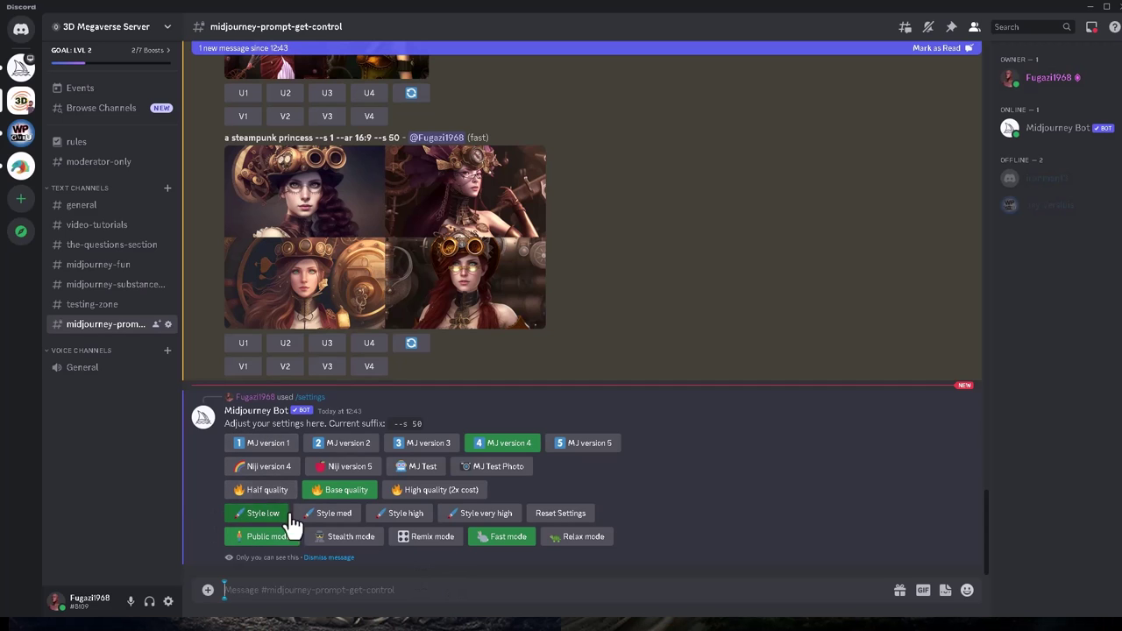
pyautogui.click(323, 517)
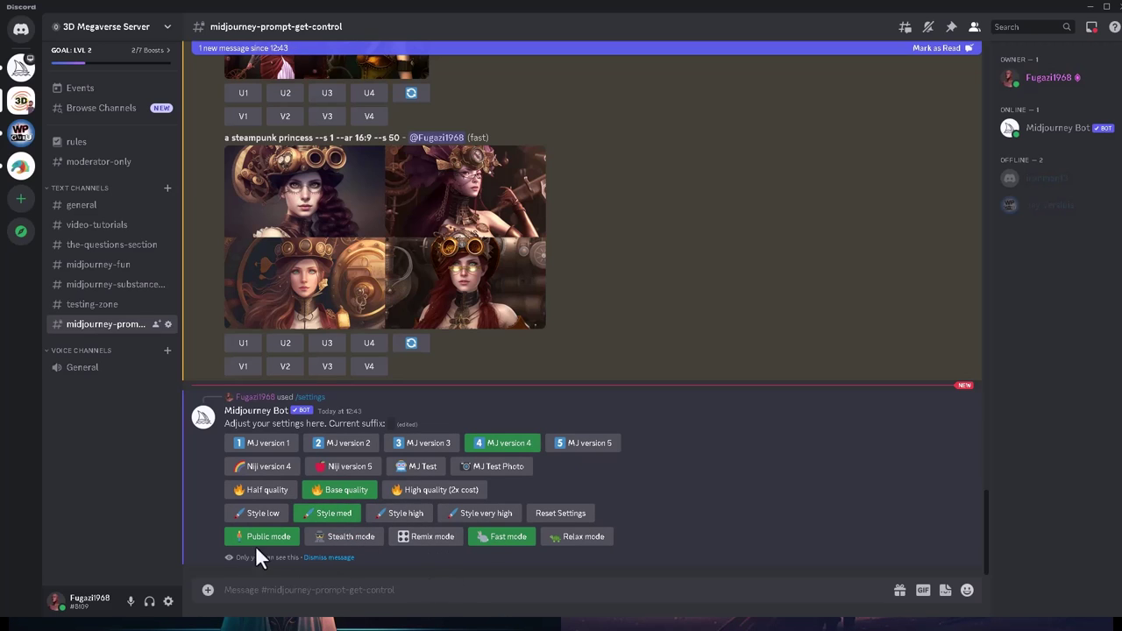
pyautogui.click(246, 519)
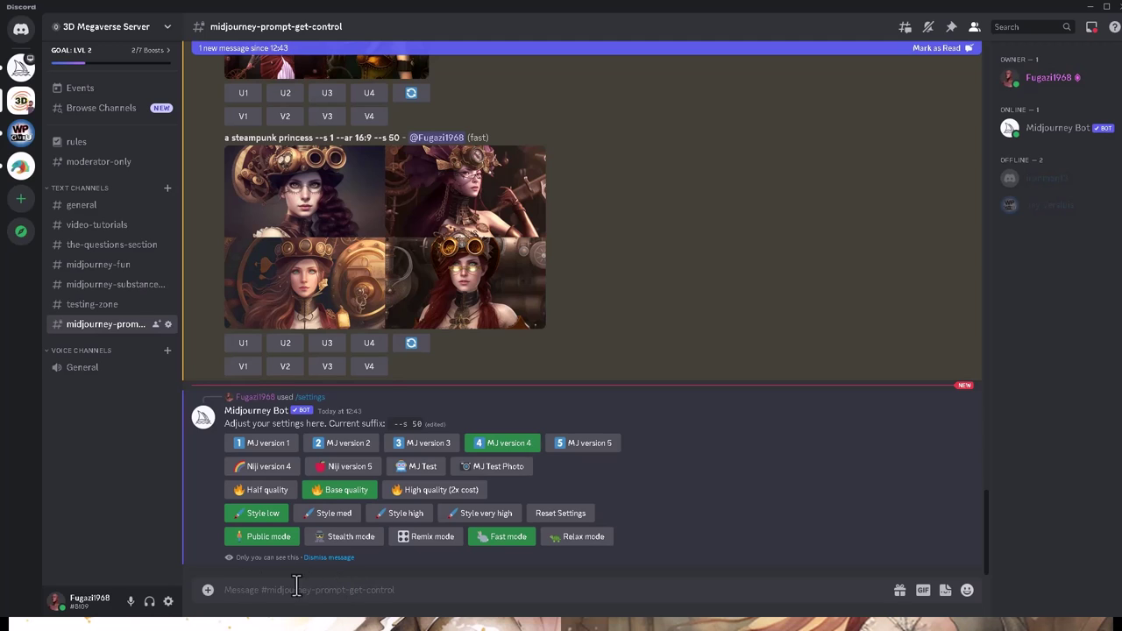
# Generate images with the /imagine command using the prompt "a steampunk princess" at Style low, and view the resulting grid enlarged.
pyautogui.click(313, 589)
pyautogui.write('/imagine')
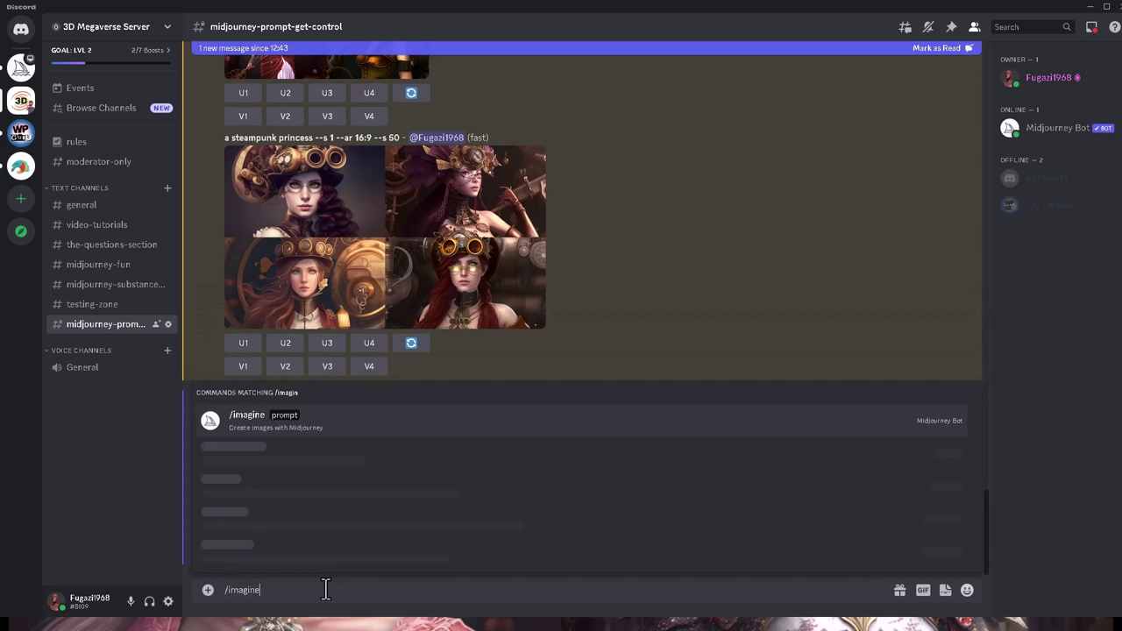
pyautogui.press('Tab')
pyautogui.write('a')
pyautogui.write('cy')
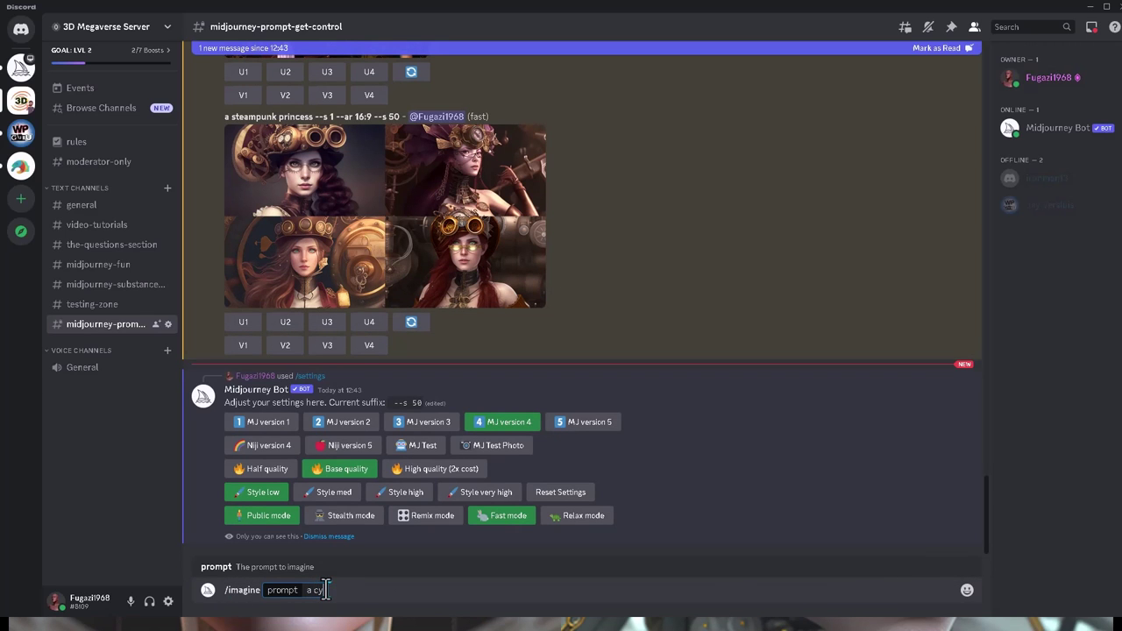
pyautogui.press('BackSpace')
pyautogui.press('BackSpace')
pyautogui.write('steampunk')
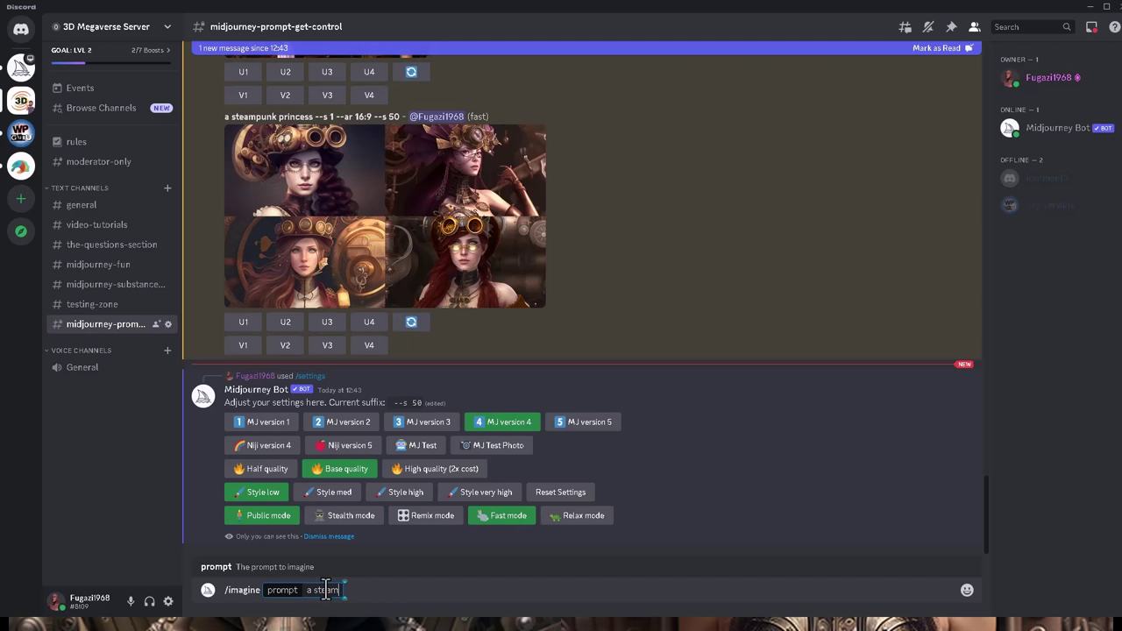
pyautogui.press('BackSpace')
pyautogui.press('BackSpace')
pyautogui.write('nk prin')
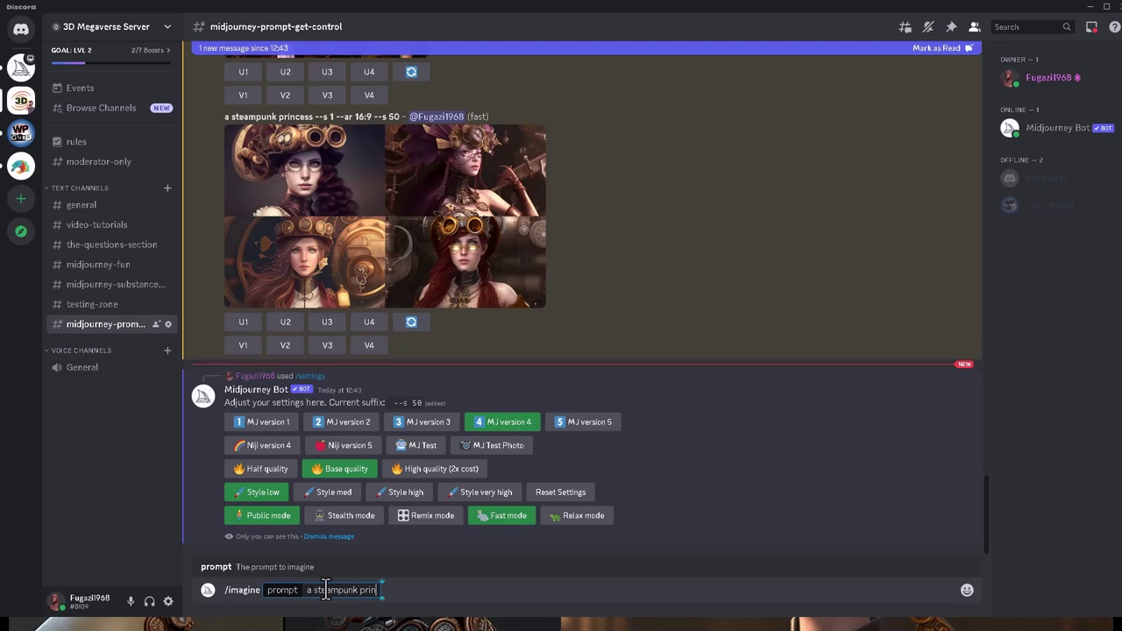
pyautogui.write('cess')
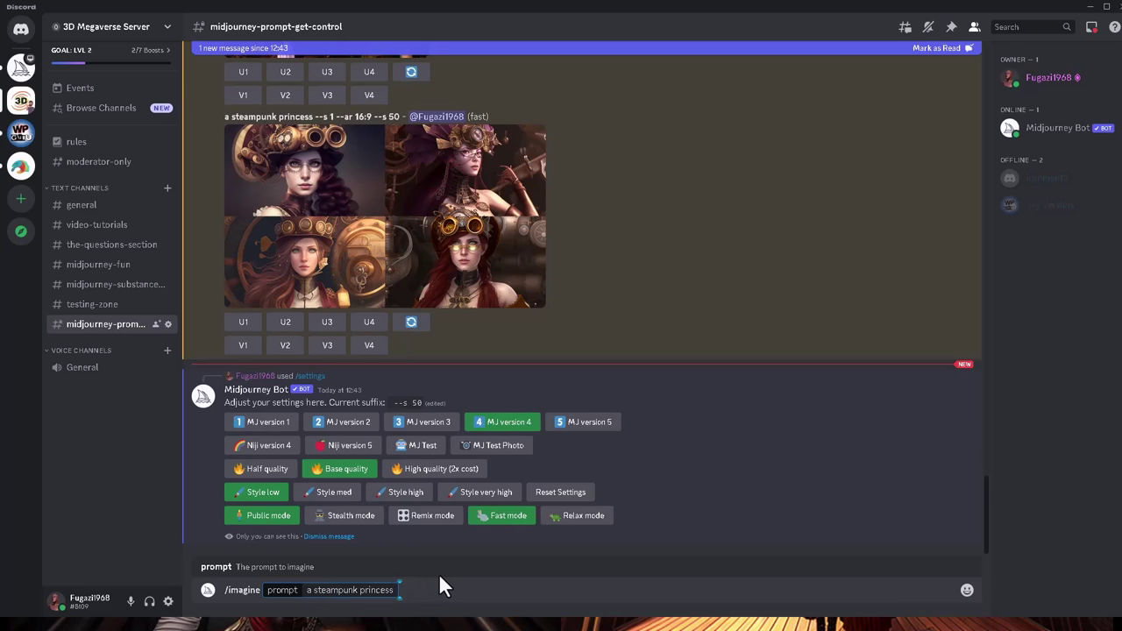
pyautogui.press('Return')
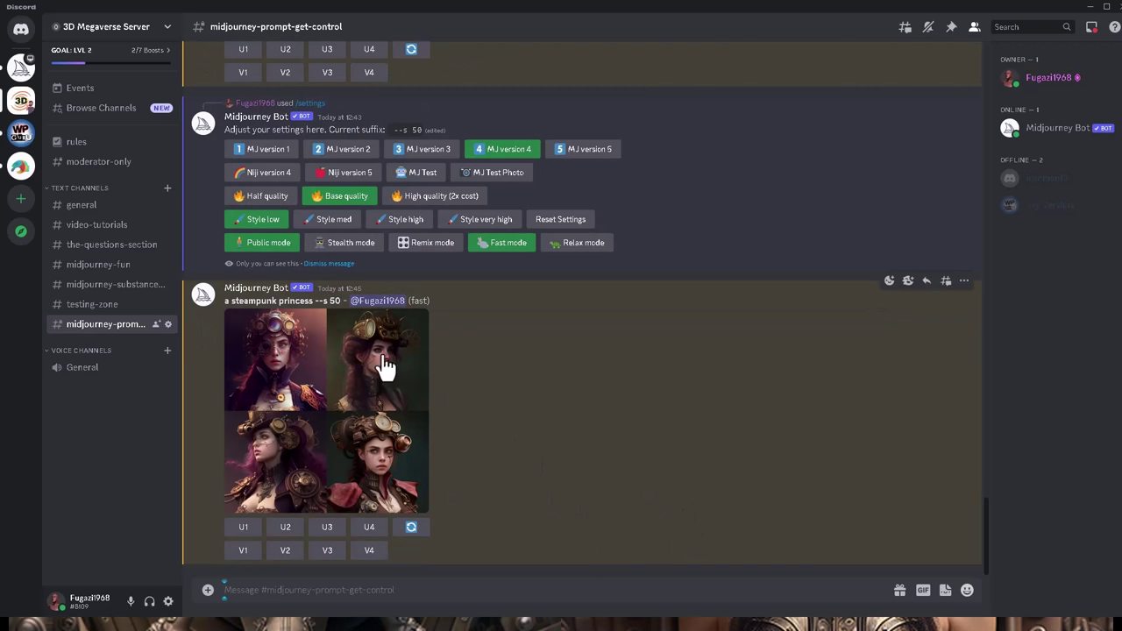
pyautogui.click(333, 454)
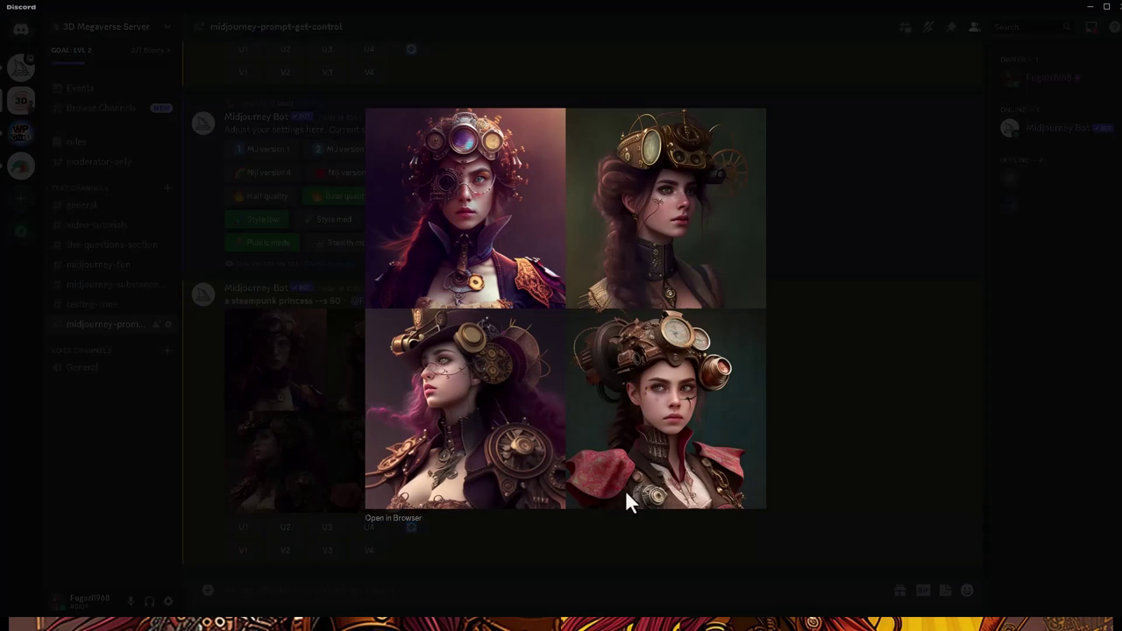
pyautogui.click(629, 586)
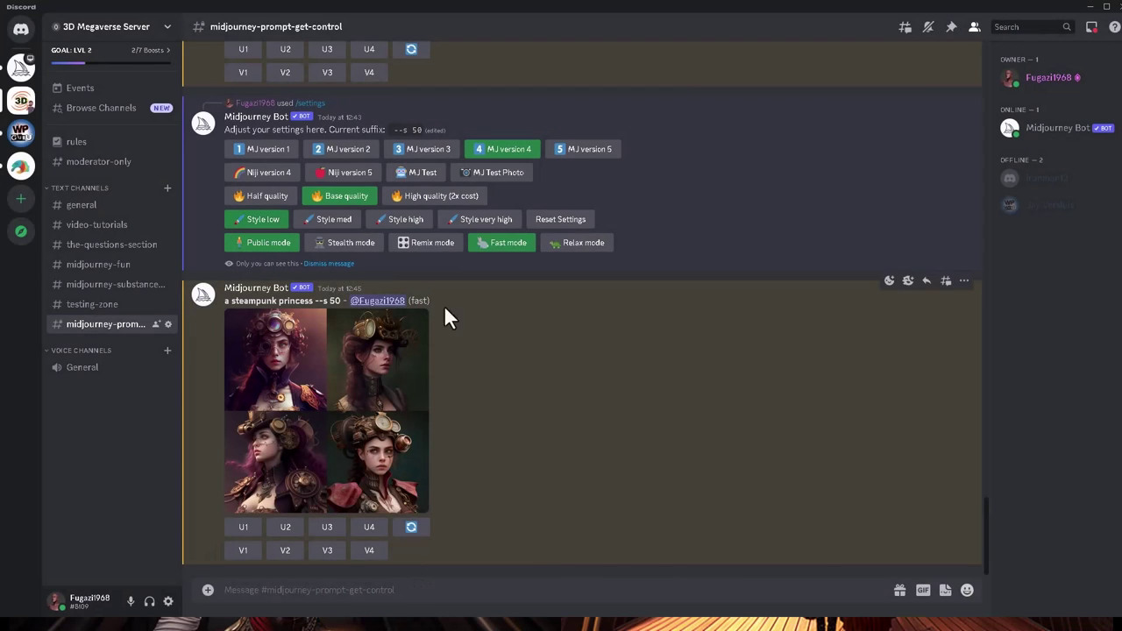
# Switch the Midjourney stylization to Style med and generate images with the /imagine prompt "a steampunk princess --s 1".
pyautogui.click(334, 219)
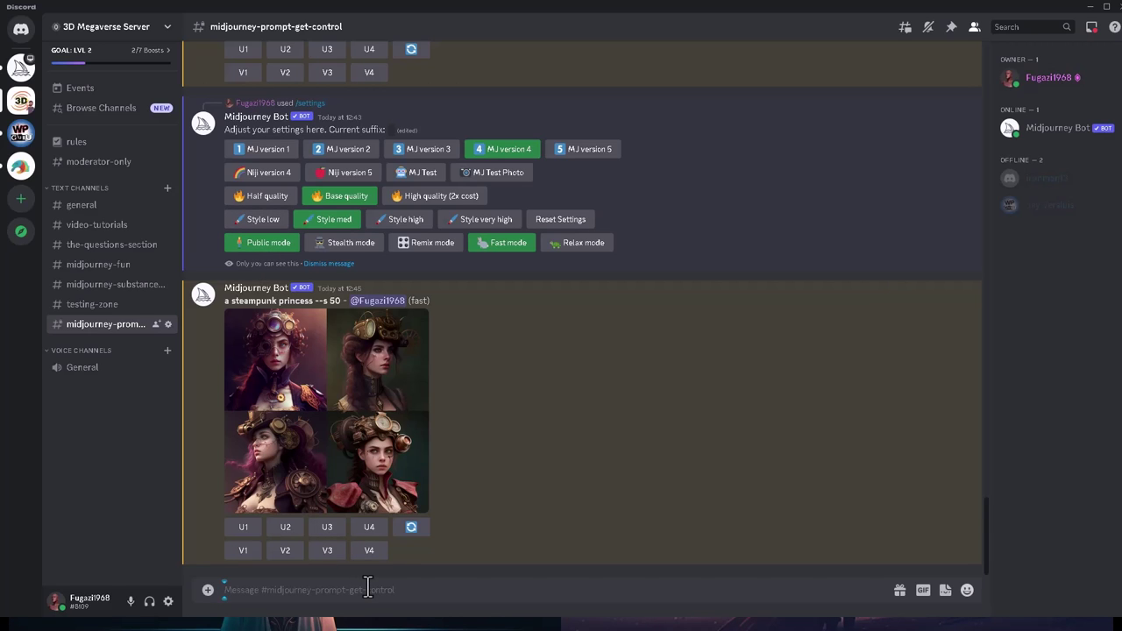
pyautogui.write('/imagine prompt: a steampunk princess')
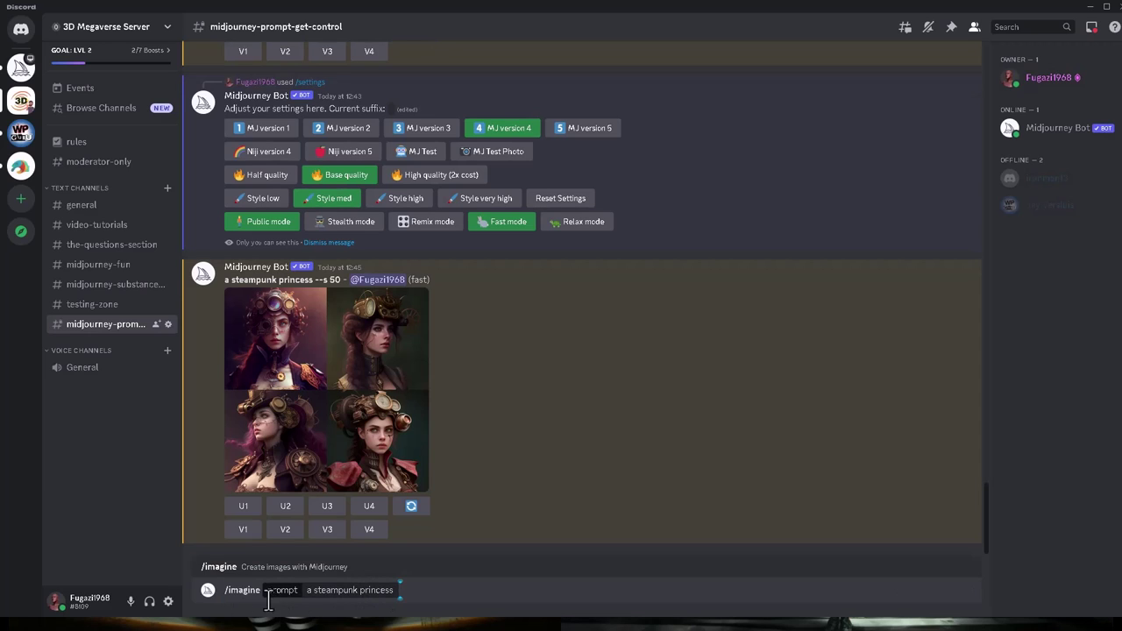
pyautogui.click(391, 590)
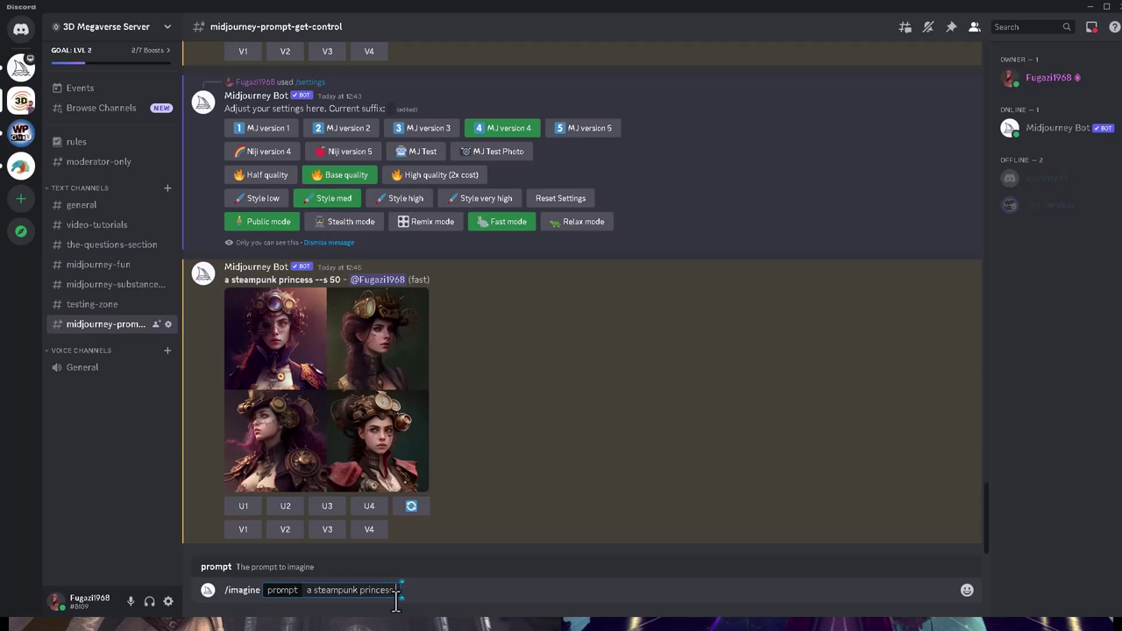
pyautogui.write('--s ')
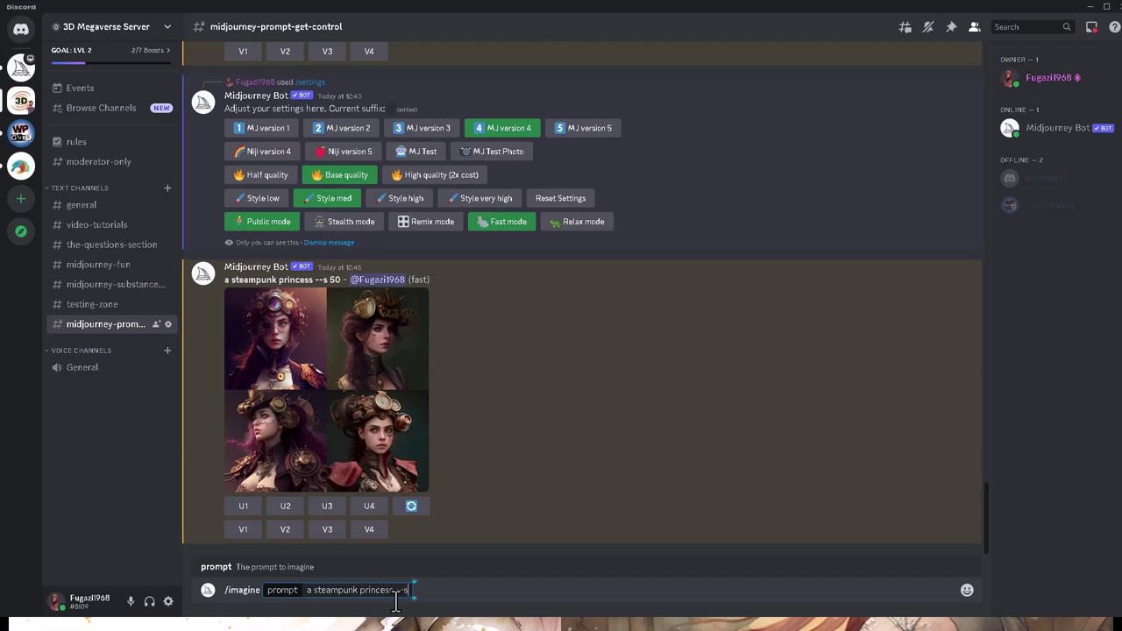
pyautogui.write('1')
pyautogui.press('Return')
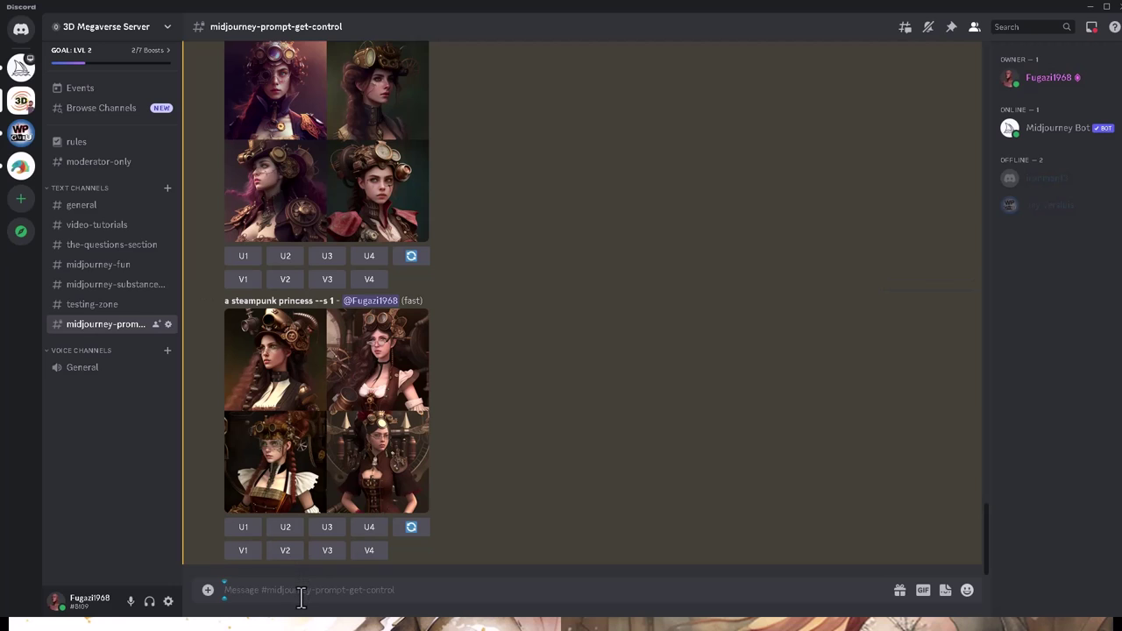
# Generate images with the /imagine command using the prompt "a steampunk princess --s 1000".
pyautogui.write('/imagine prompt: a steampunk princess --s 1')
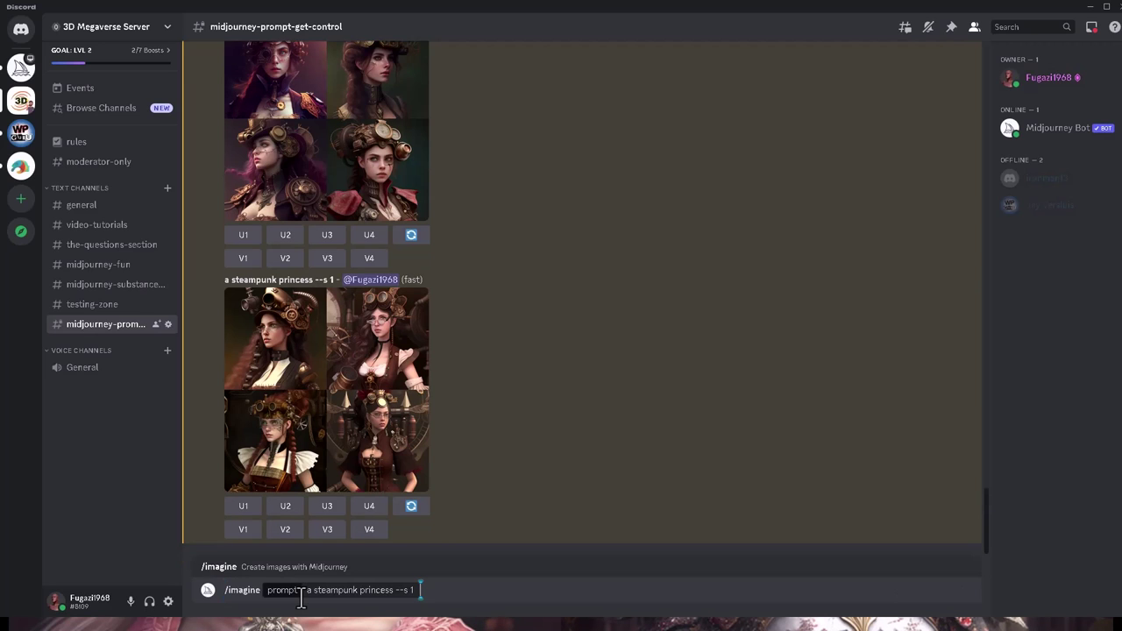
pyautogui.click(415, 591)
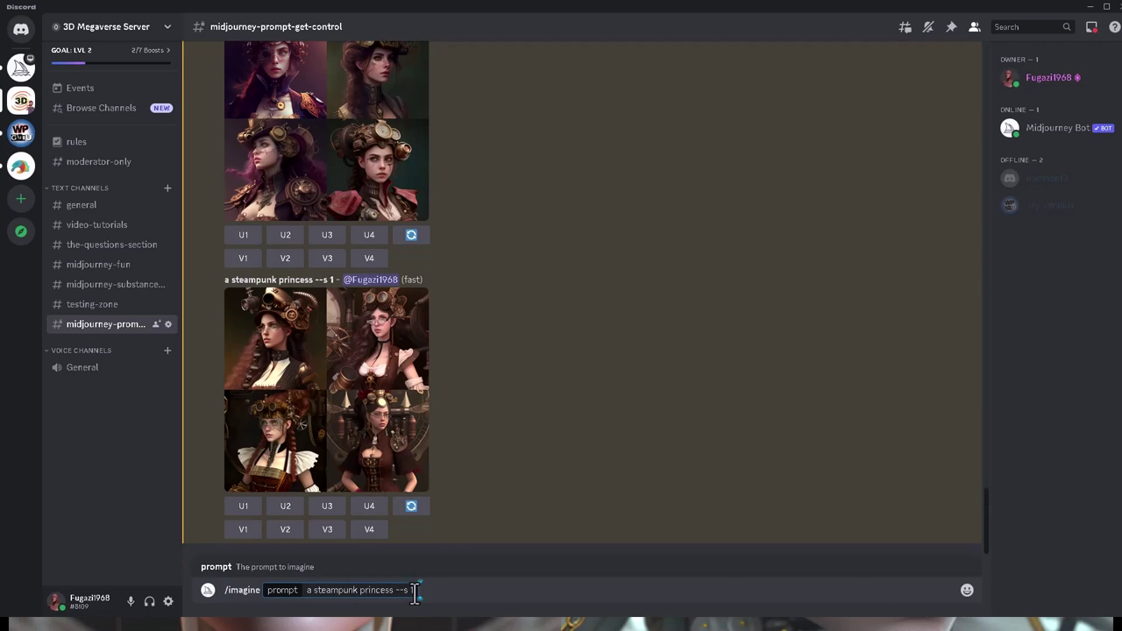
pyautogui.press('BackSpace')
pyautogui.write('1000')
pyautogui.press('Return')
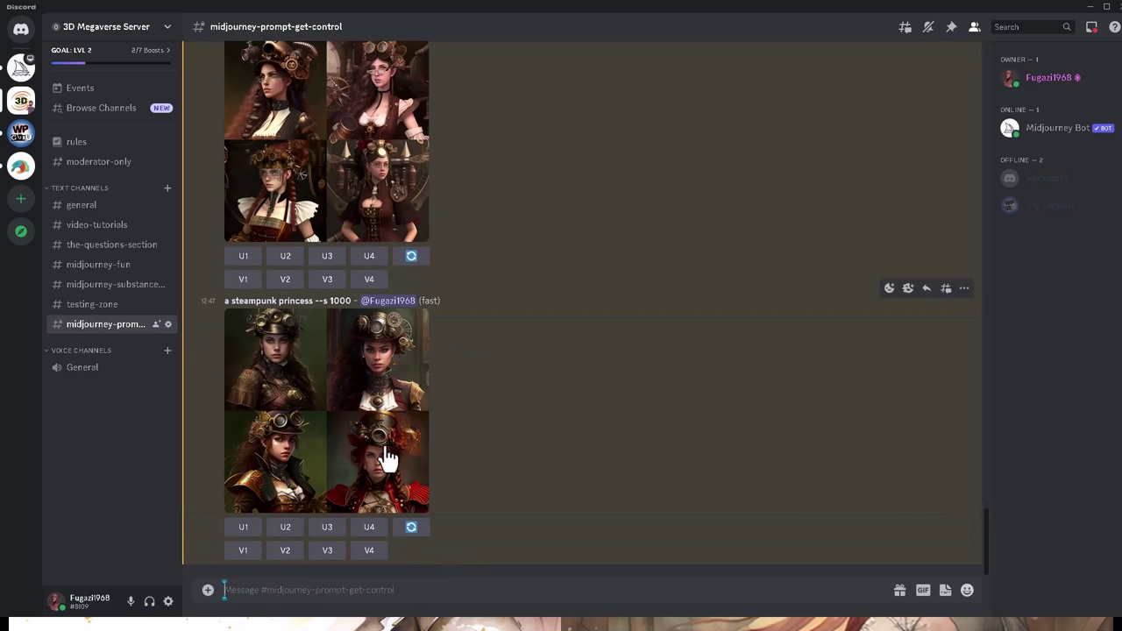
# View the --s 1 and --s 1000 steampunk princess grids enlarged, one after the other, to compare their stylization.
pyautogui.scroll(1, 500, 410)
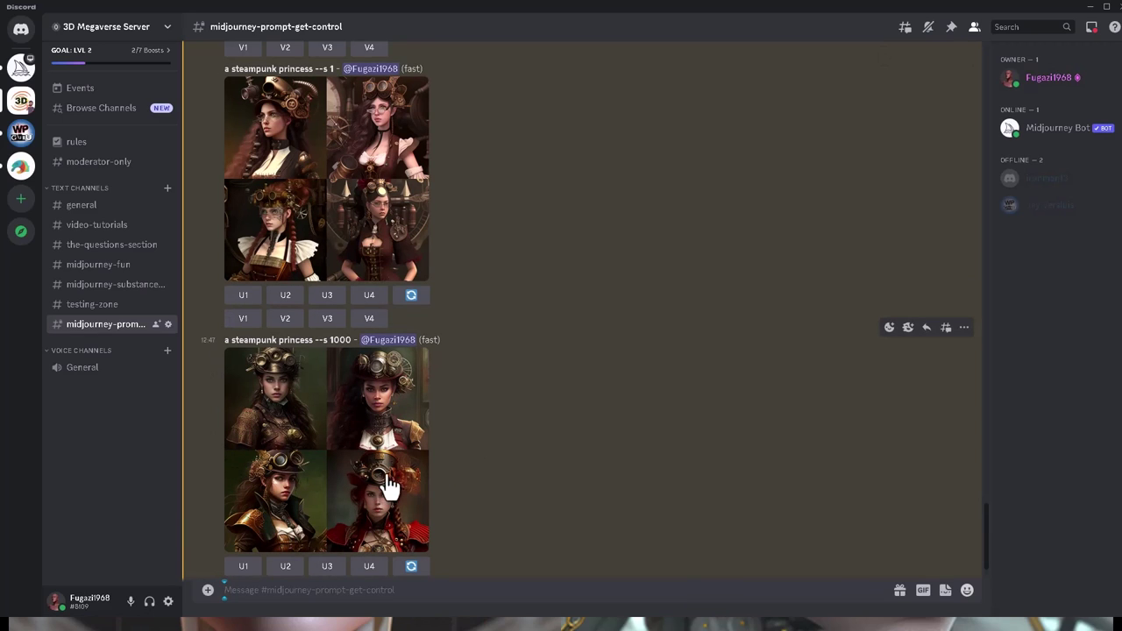
pyautogui.click(293, 263)
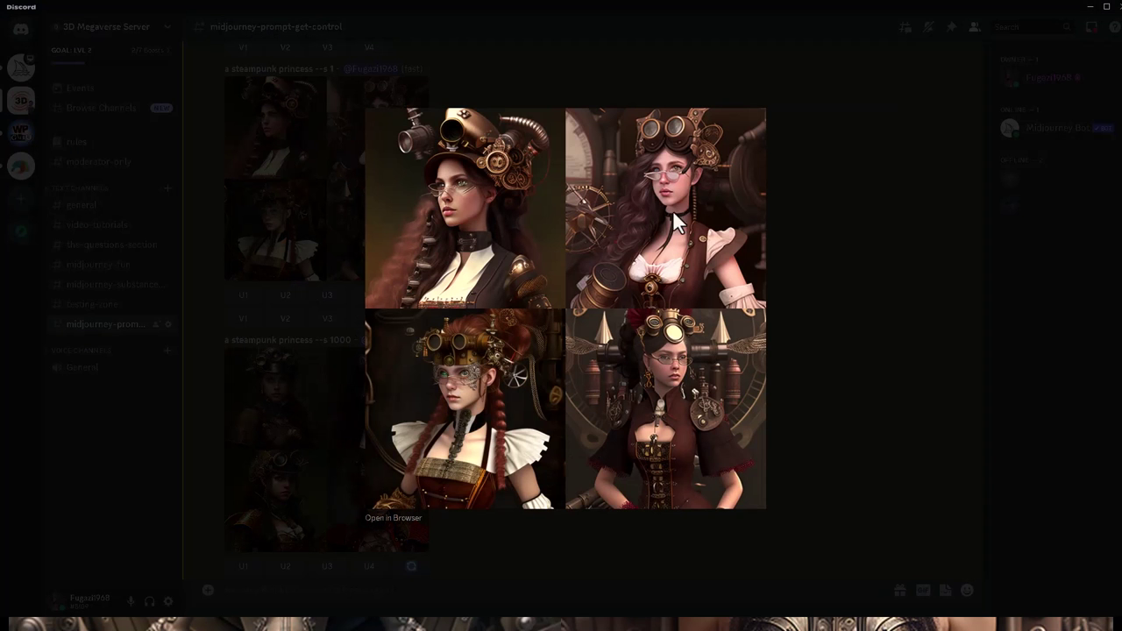
pyautogui.click(649, 552)
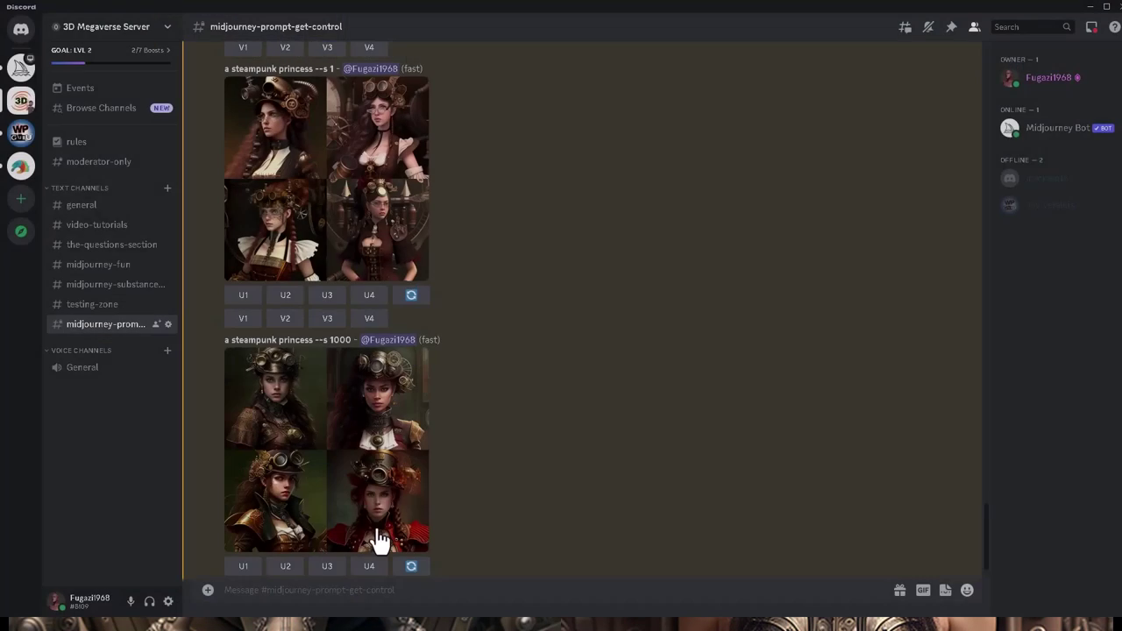
pyautogui.click(340, 486)
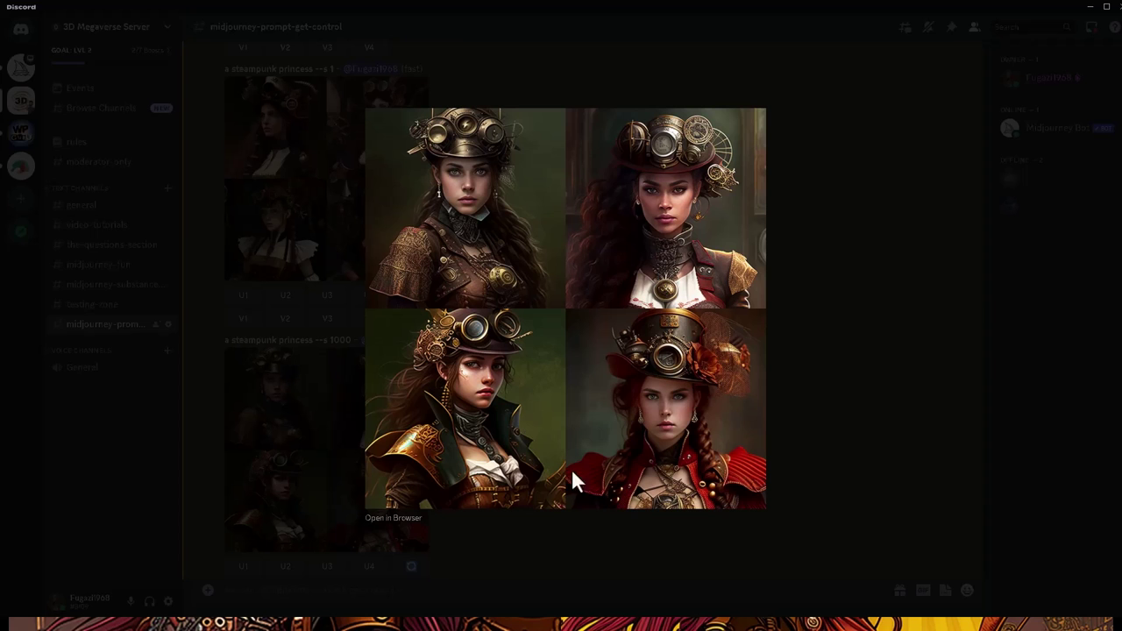
pyautogui.click(517, 583)
# Enter the /imagine prompt "a steampunk princess" again with its stylize parameter reduced to --s 1.
pyautogui.click(453, 595)
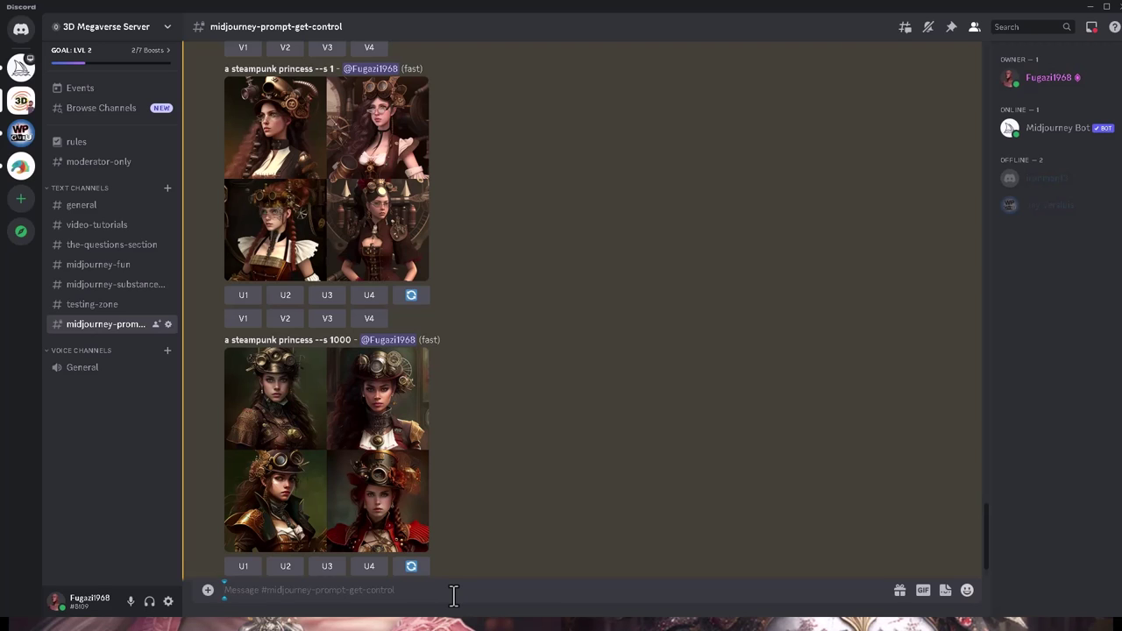
pyautogui.write('/imagine prompt: a steampunk princess --s 1000')
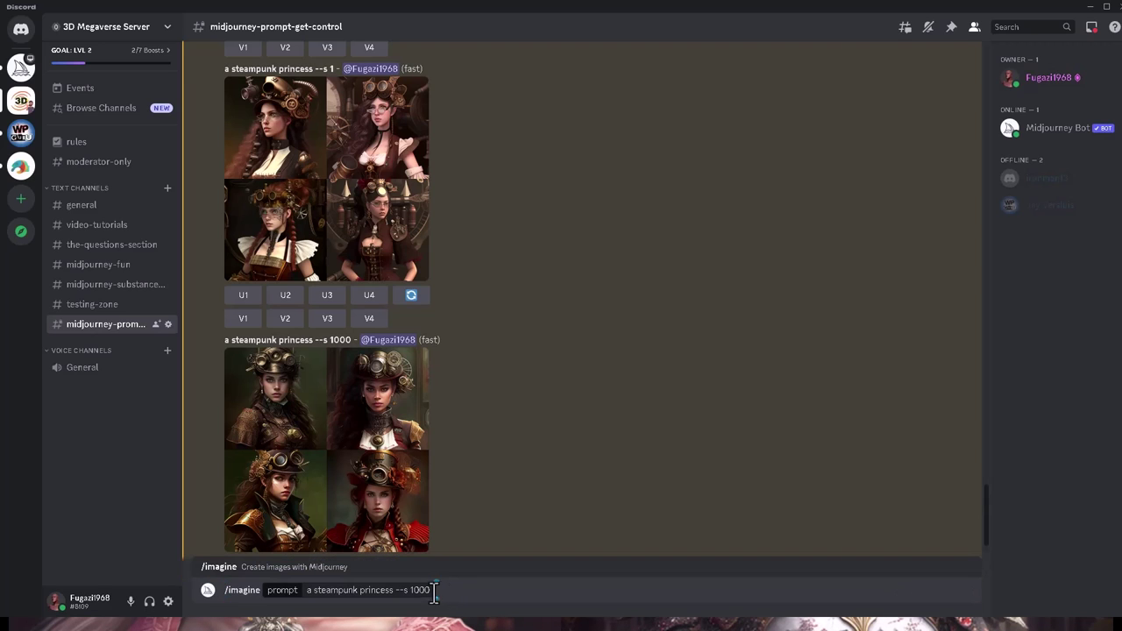
pyautogui.moveTo(429, 590); pyautogui.dragTo(418, 590)
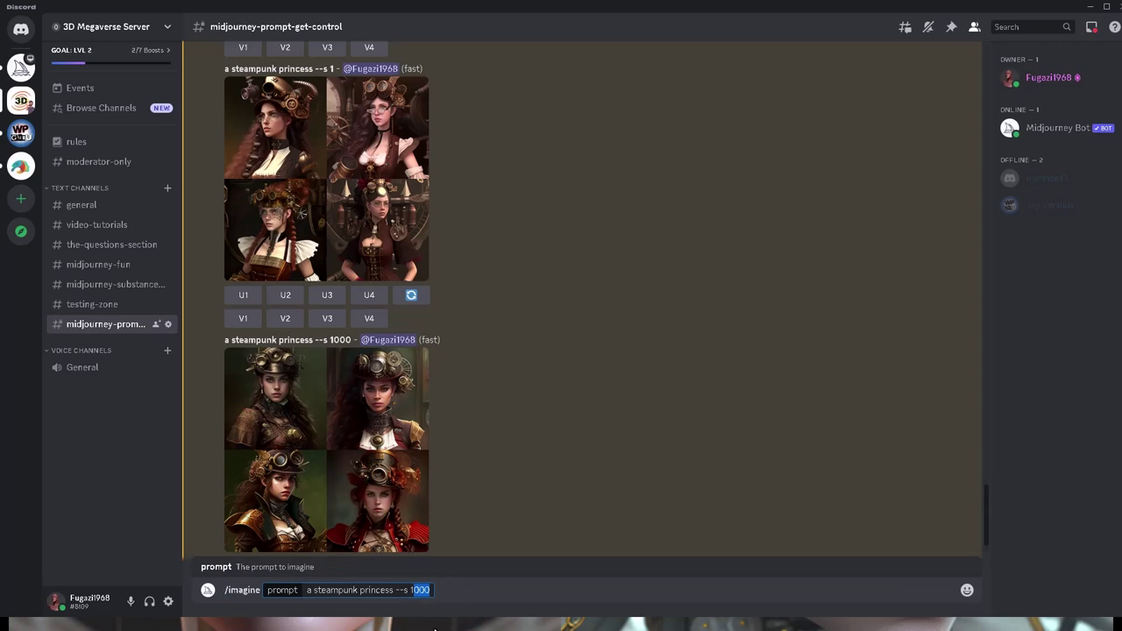
pyautogui.press('BackSpace')
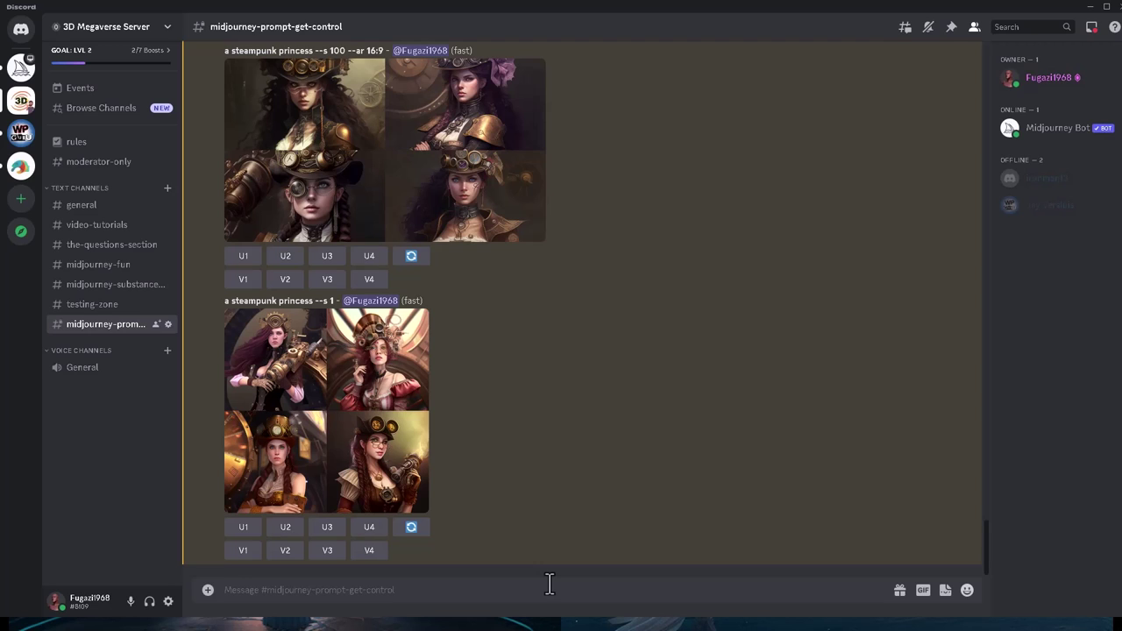
# Generate wide images with the /imagine command using the prompt "a steampunk princess --s 1 --ar 2:1".
pyautogui.click(430, 595)
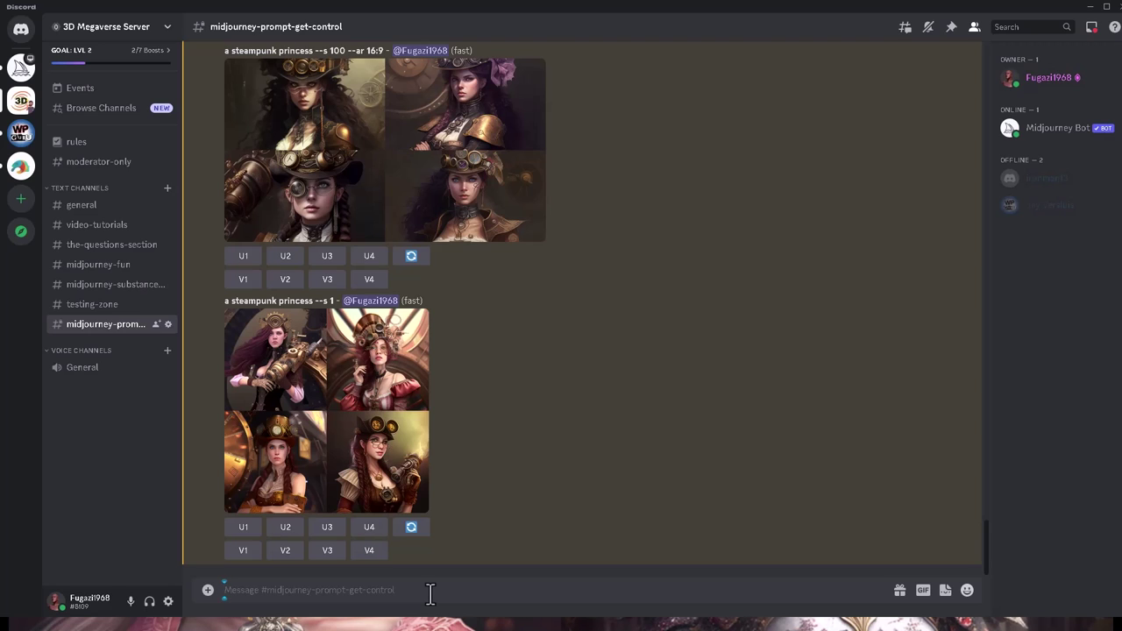
pyautogui.write('/imagine prompt: a steampunk princess --s 1')
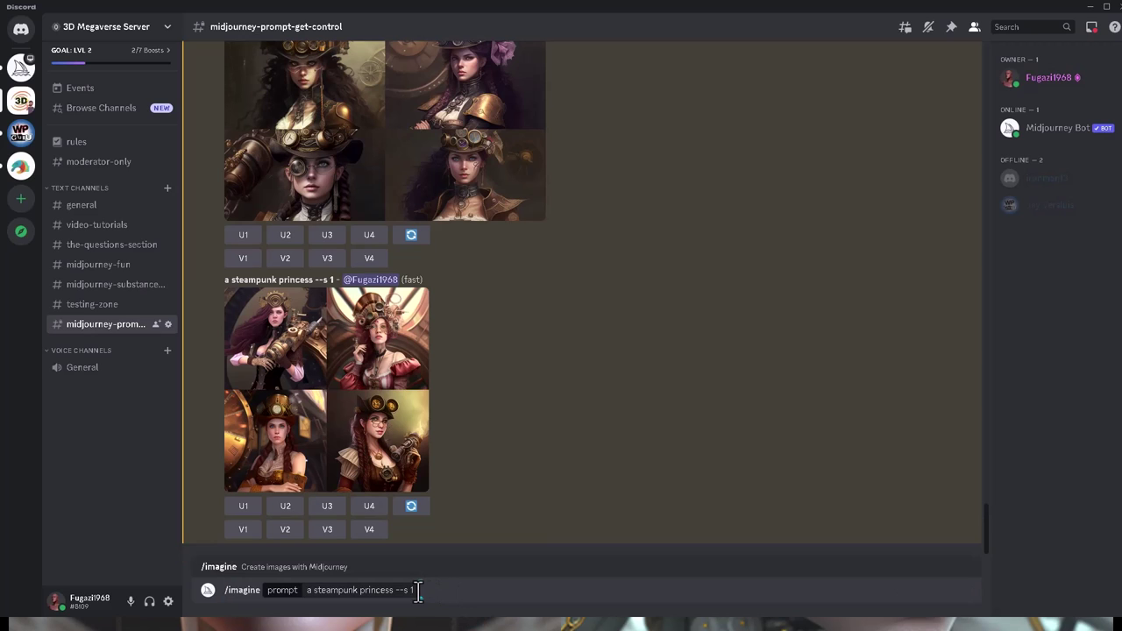
pyautogui.click(415, 589)
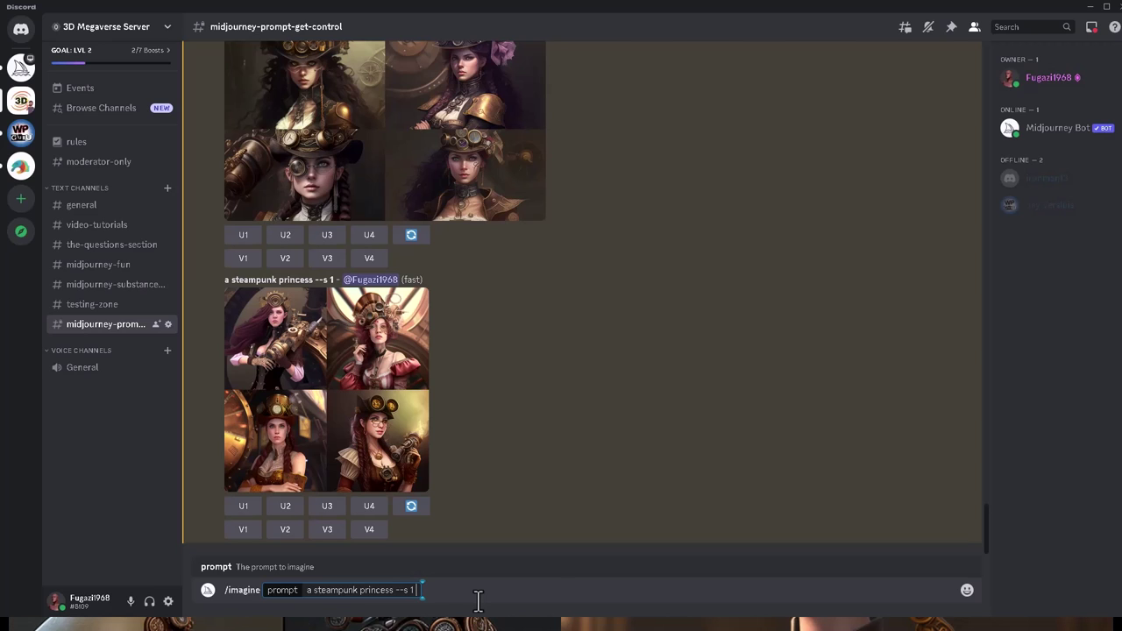
pyautogui.write('--ar 2')
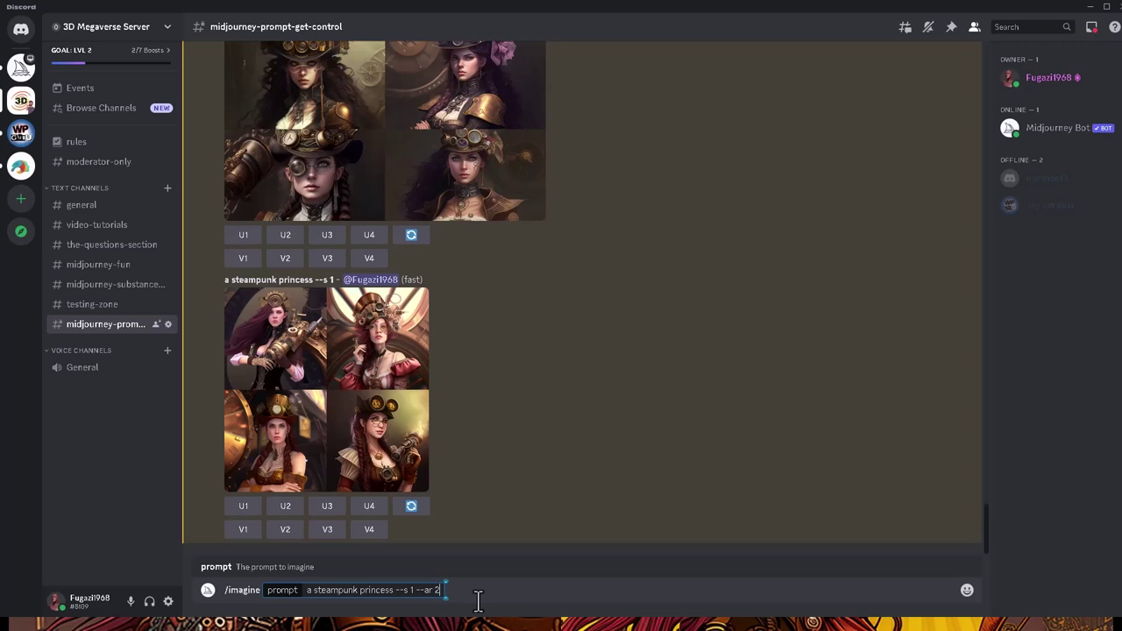
pyautogui.write(':1')
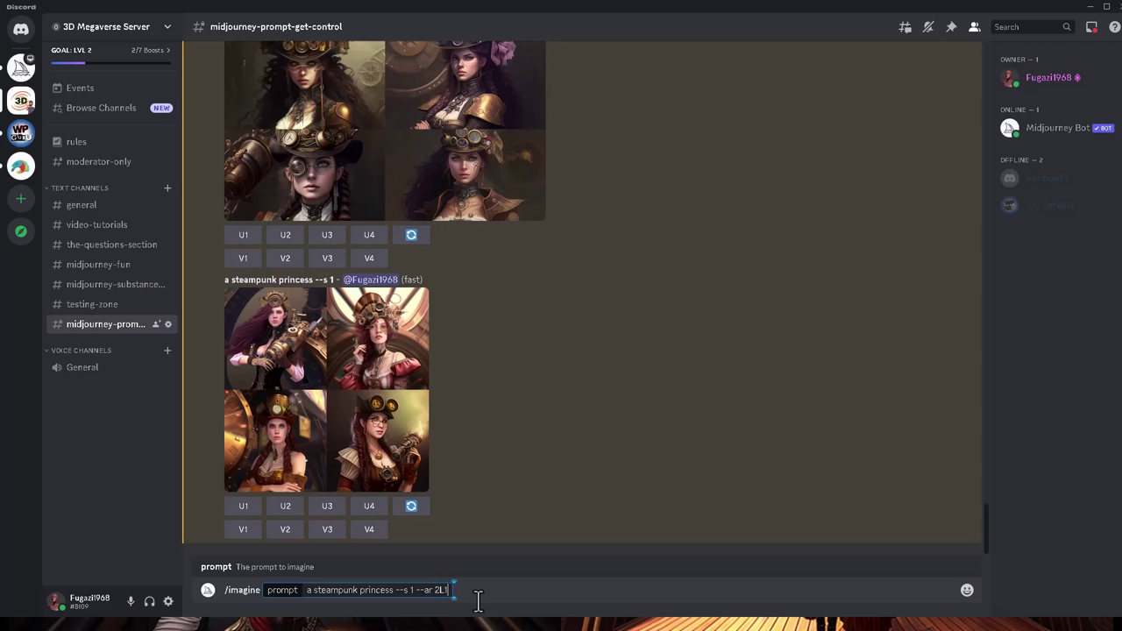
pyautogui.press('BackSpace')
pyautogui.press('BackSpace')
pyautogui.write(':')
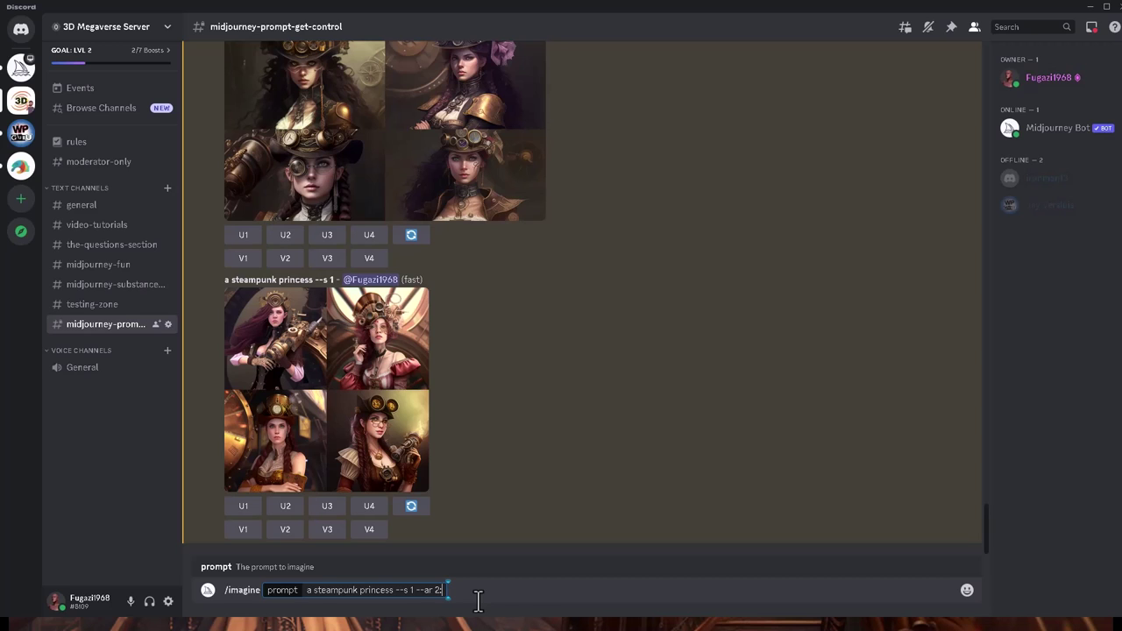
pyautogui.write('1')
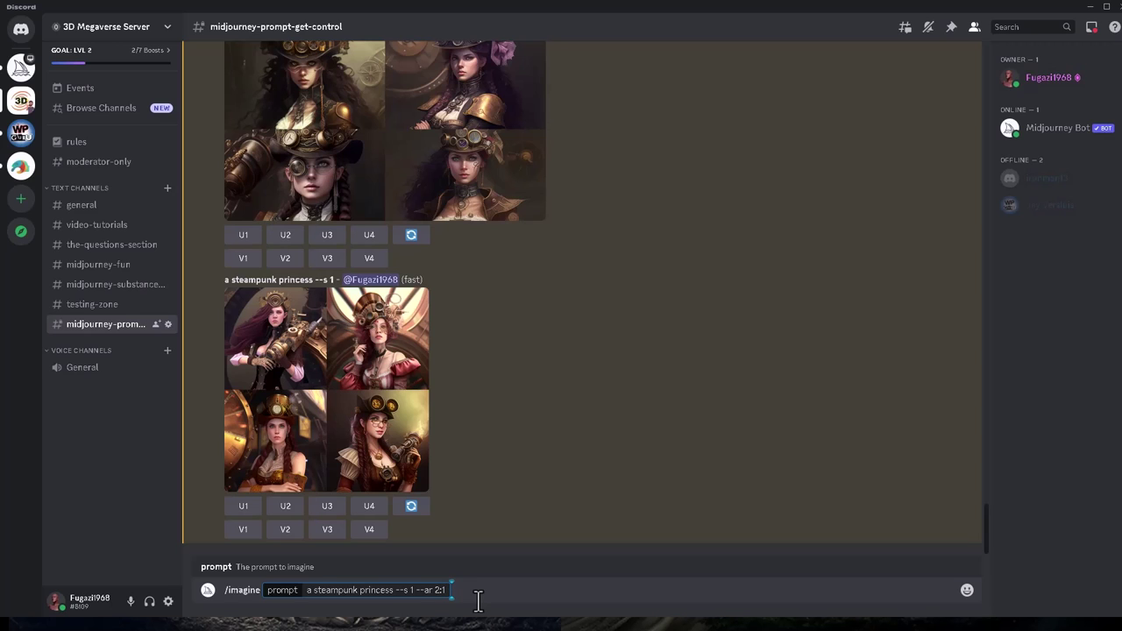
pyautogui.press('Return')
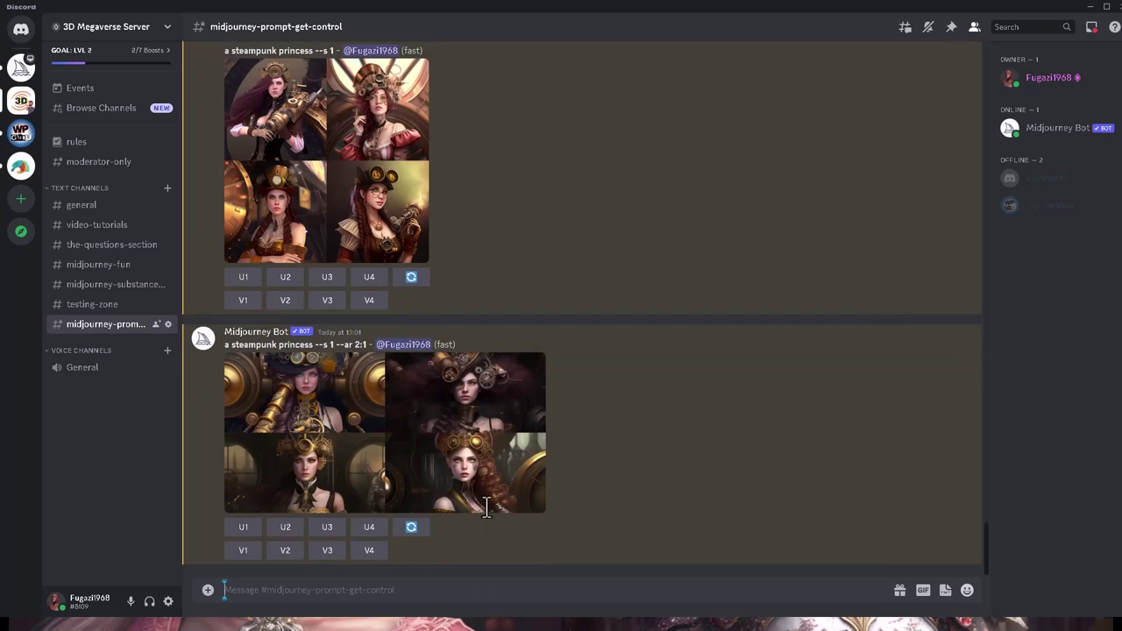
# View the 2:1 steampunk princess grid enlarged, and return to the channel's message field.
pyautogui.click(384, 440)
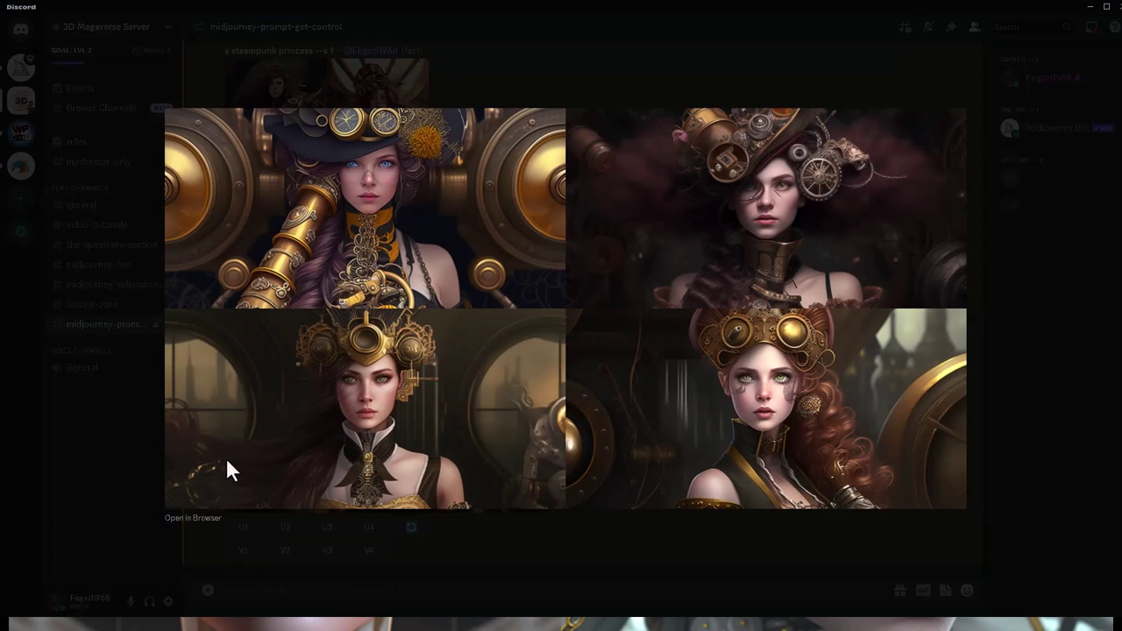
pyautogui.click(633, 566)
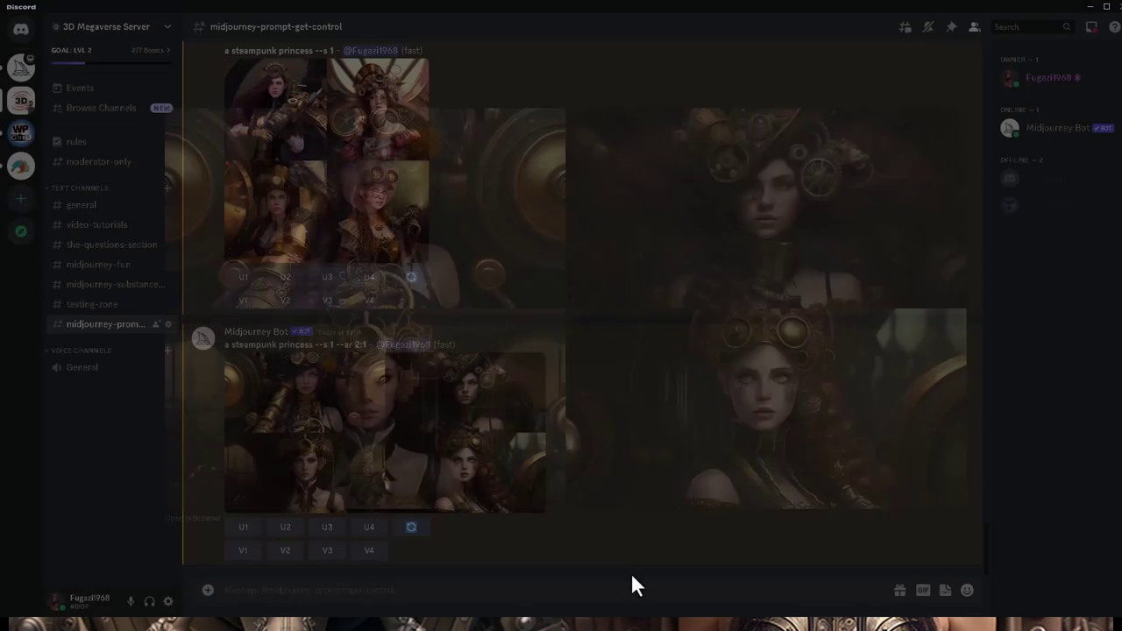
pyautogui.click(378, 592)
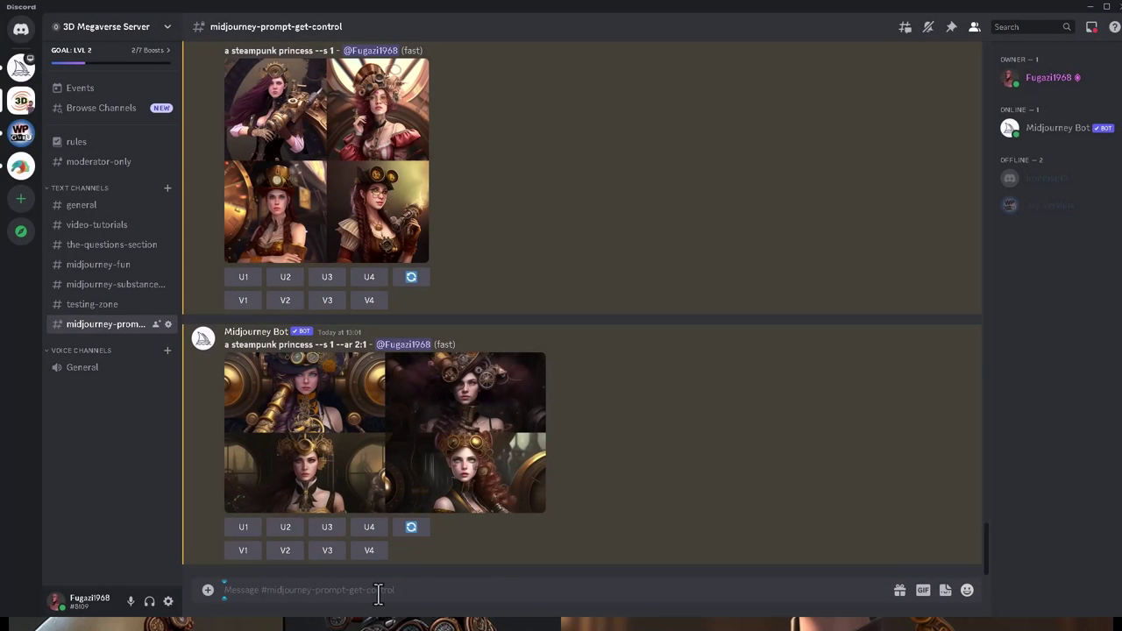
# Generate tall images with the /imagine prompt "a steampunk princess --s 1 --ar 1:2" and view the resulting grid enlarged.
pyautogui.write('/imagine prompt: a steampunk princess --s 1 --ar 2:1')
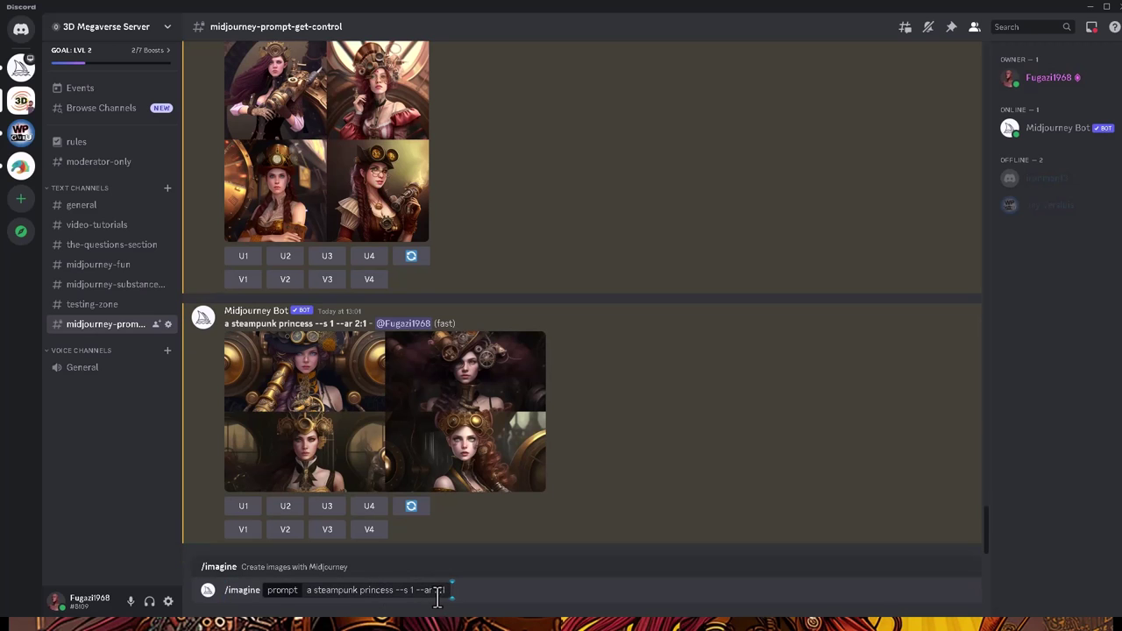
pyautogui.click(437, 591)
pyautogui.moveTo(435, 590); pyautogui.dragTo(445, 592)
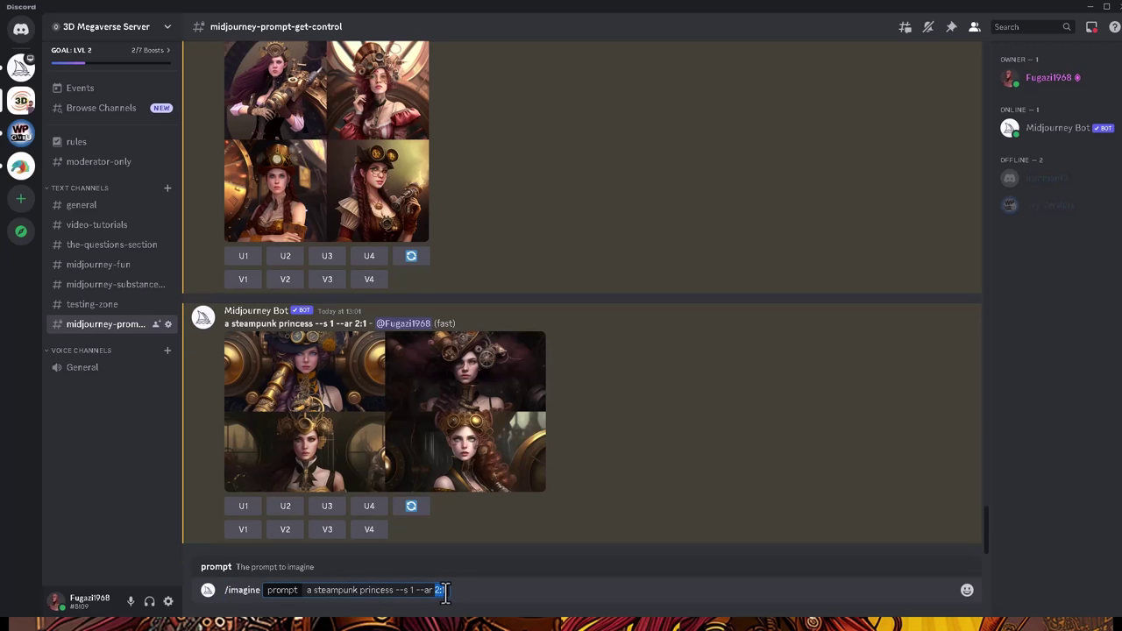
pyautogui.write('1:')
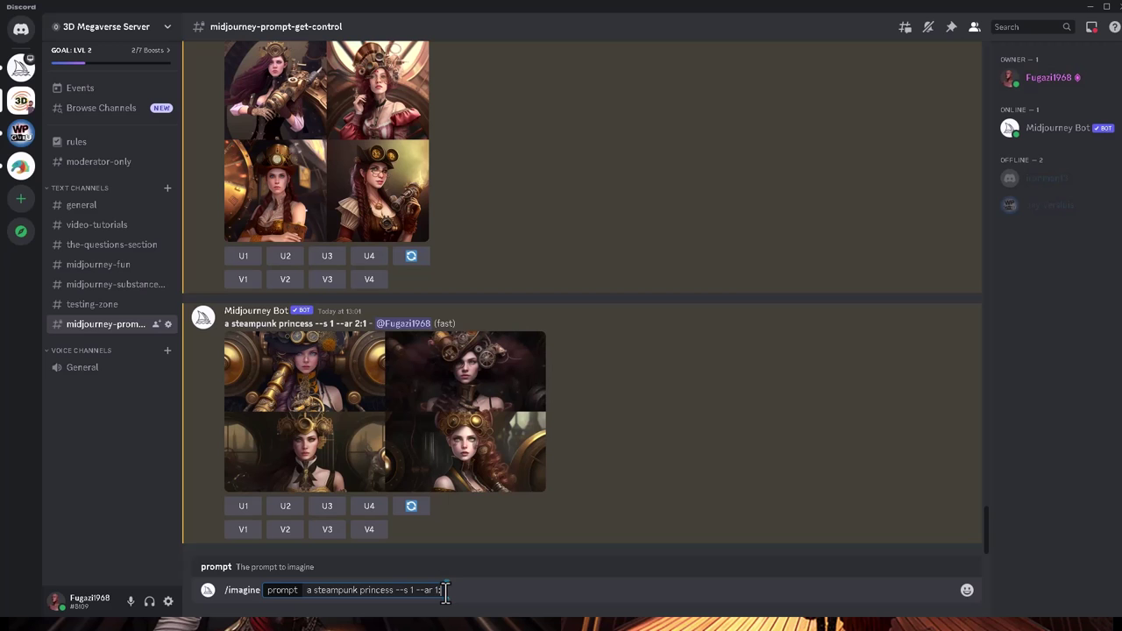
pyautogui.press('Return')
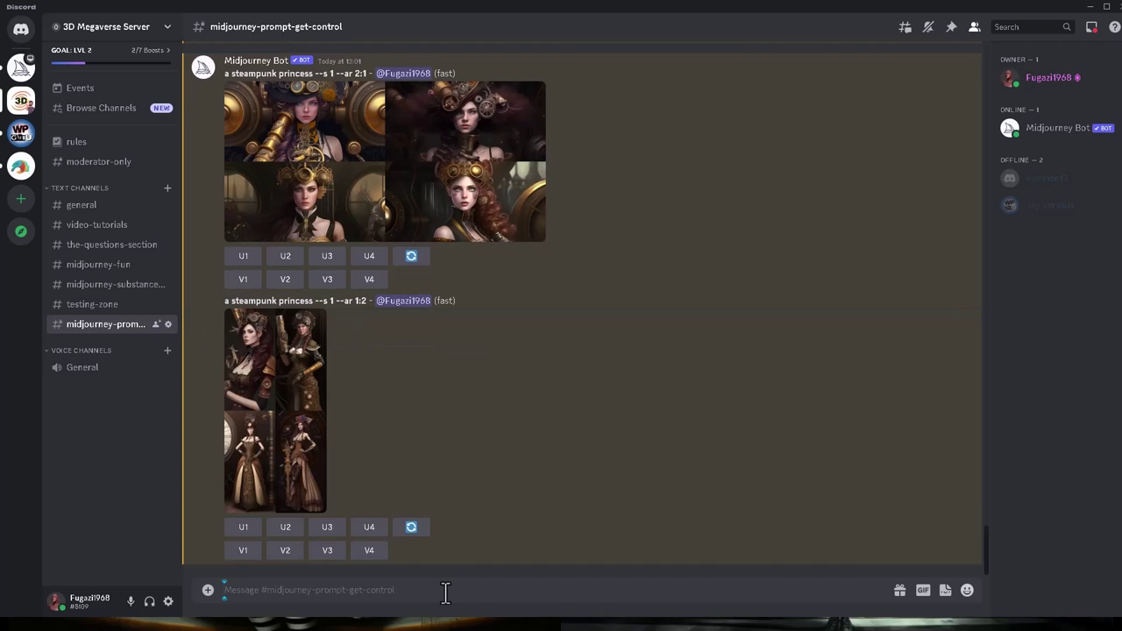
pyautogui.click(315, 389)
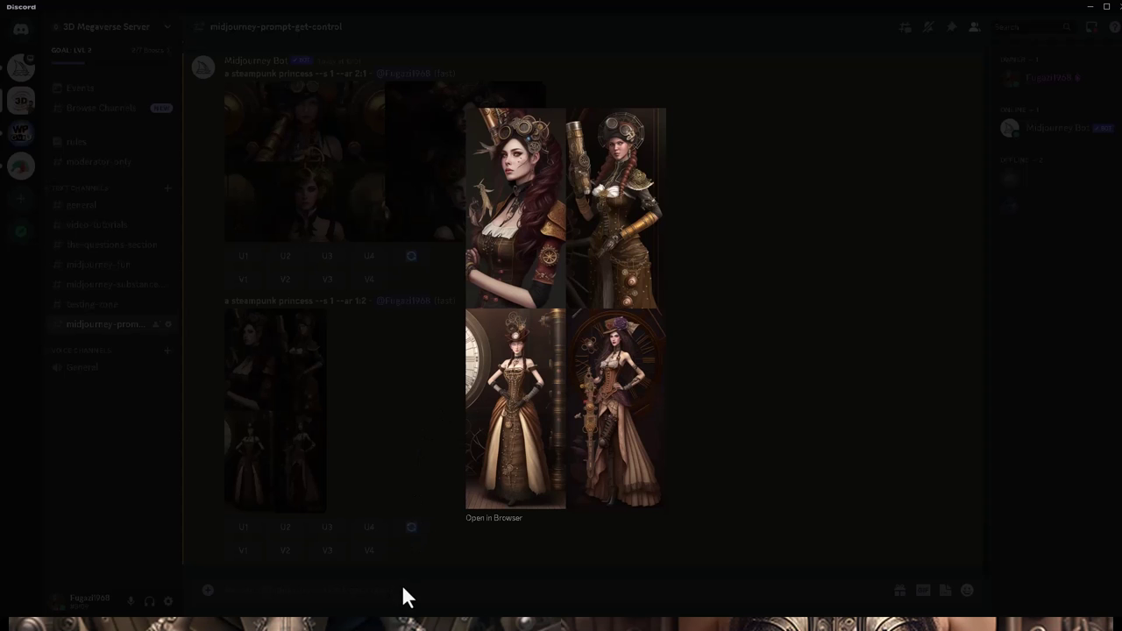
pyautogui.click(786, 411)
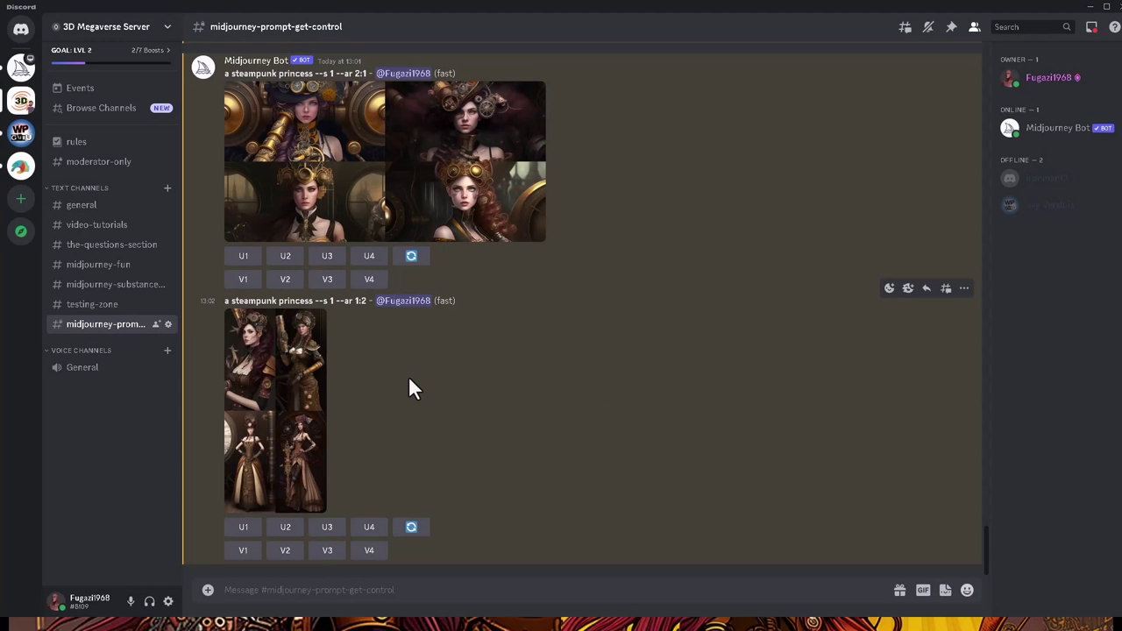
# Generate widescreen images with the /imagine prompt "a steampunk princess --s 1 --ar 16:9" and view the resulting grid enlarged.
pyautogui.click(333, 592)
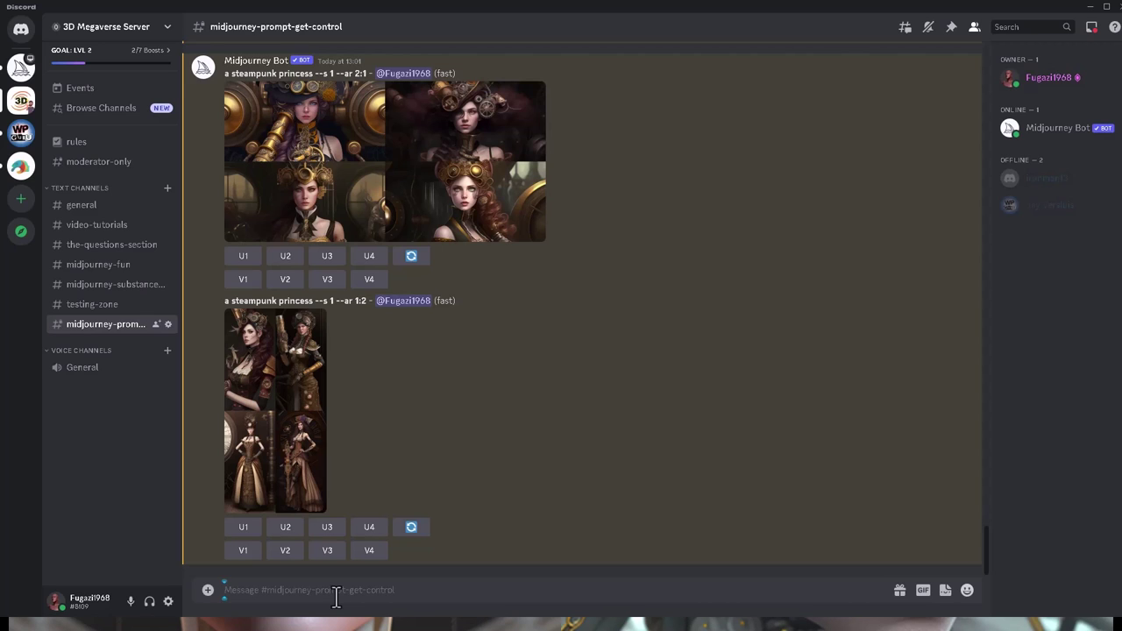
pyautogui.write('/imagine prompt a steampunk princess --s 1 --ar 1:2')
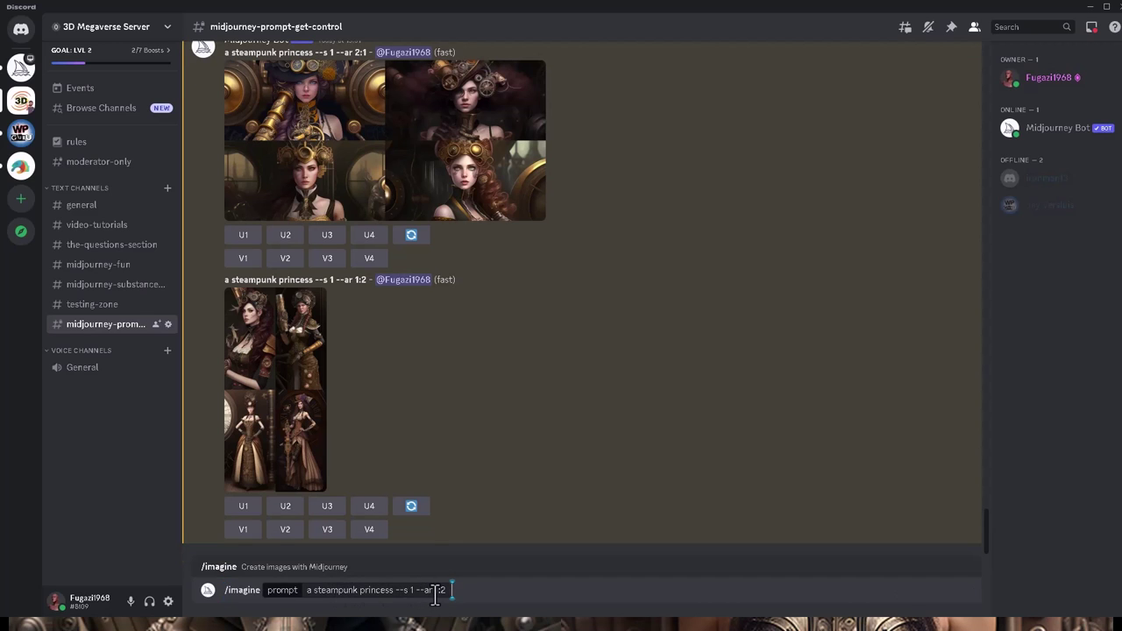
pyautogui.moveTo(436, 596); pyautogui.dragTo(447, 590)
pyautogui.write('16')
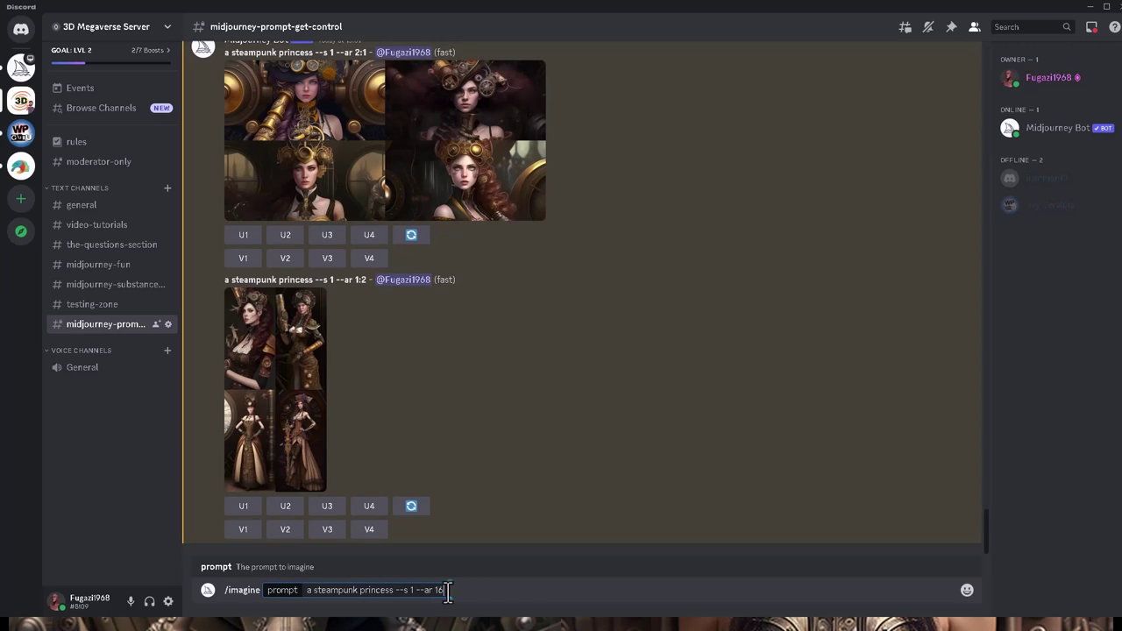
pyautogui.write(':')
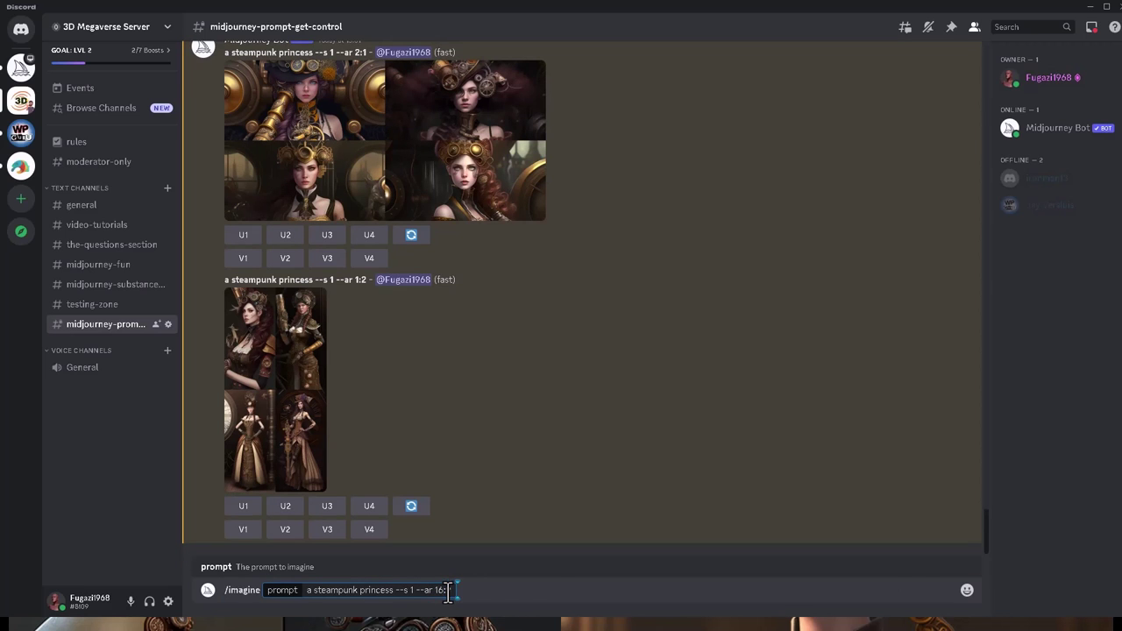
pyautogui.write('9')
pyautogui.press('Return')
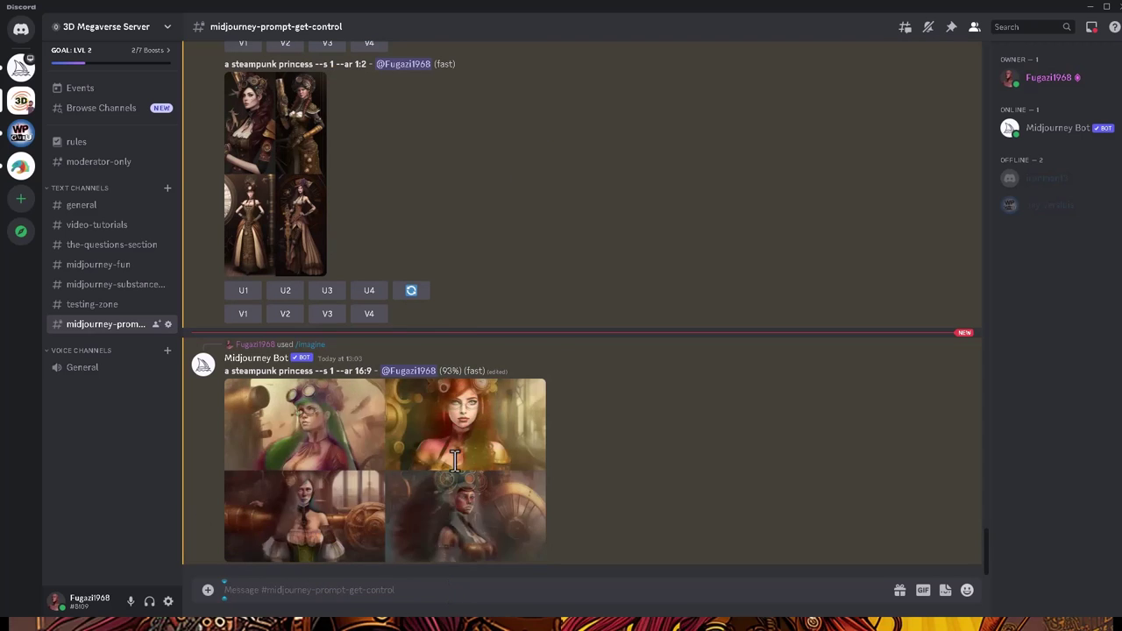
pyautogui.click(370, 429)
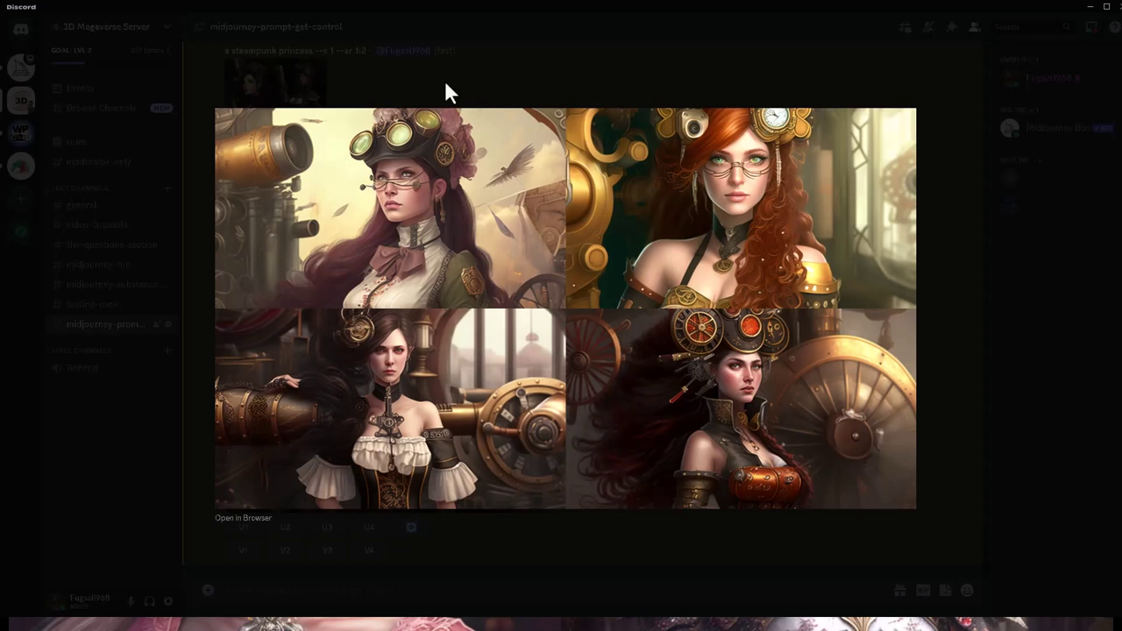
pyautogui.click(924, 356)
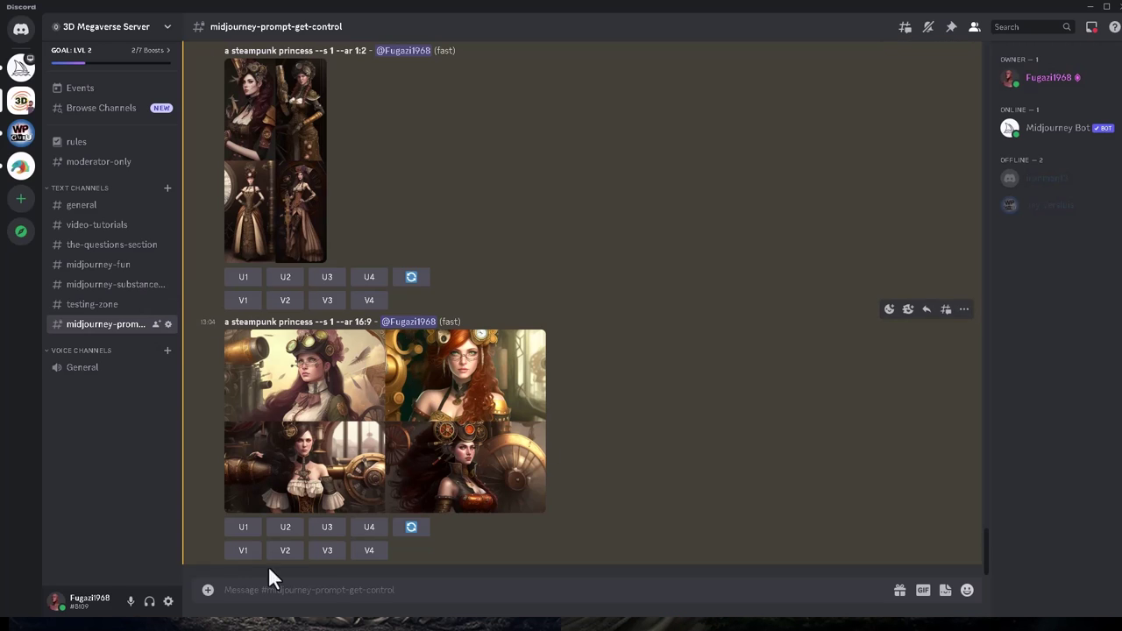
# Generate close-up images with the /imagine prompt "close up, a steampunk princess --s 1 --ar 16:9".
pyautogui.click(318, 589)
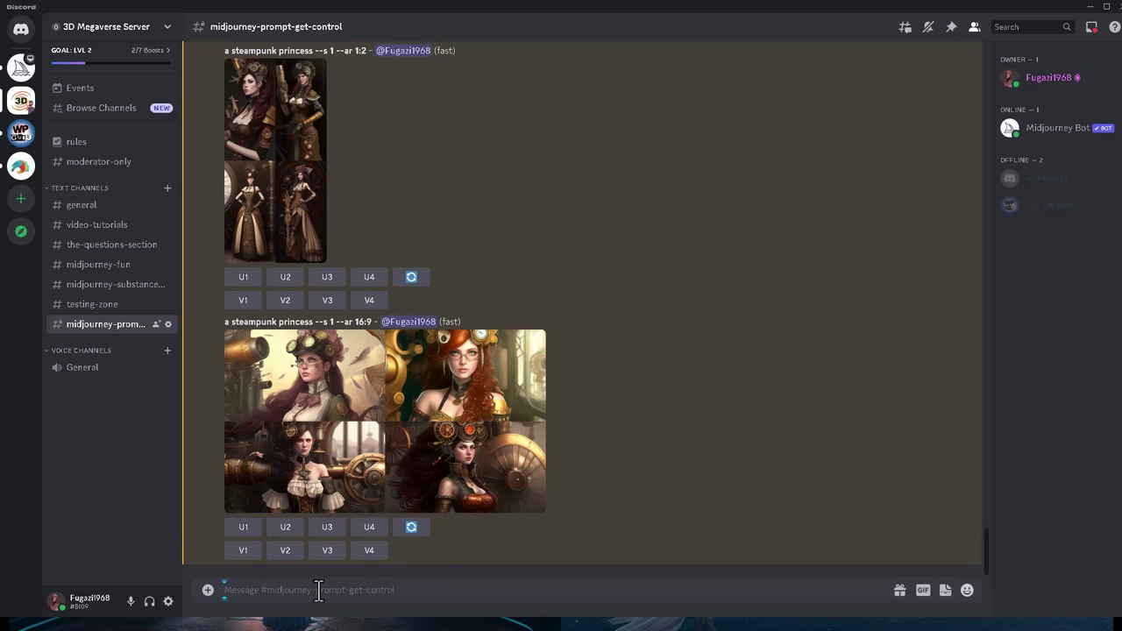
pyautogui.write('/imagine prompt: a steampunk princess --s 1 --ar 16:9')
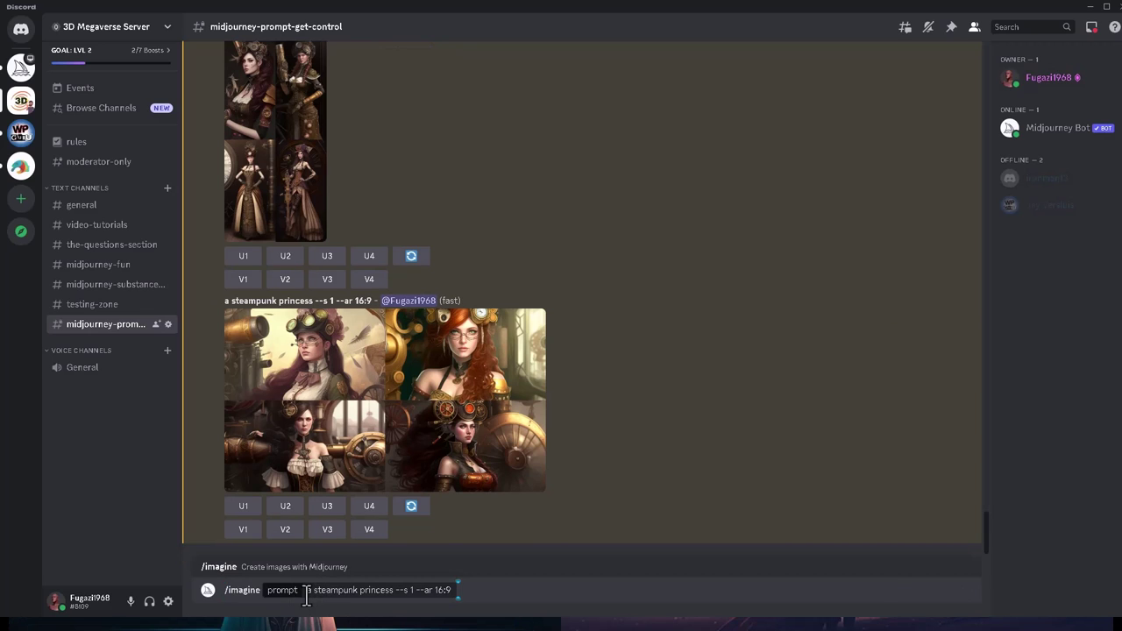
pyautogui.click(306, 590)
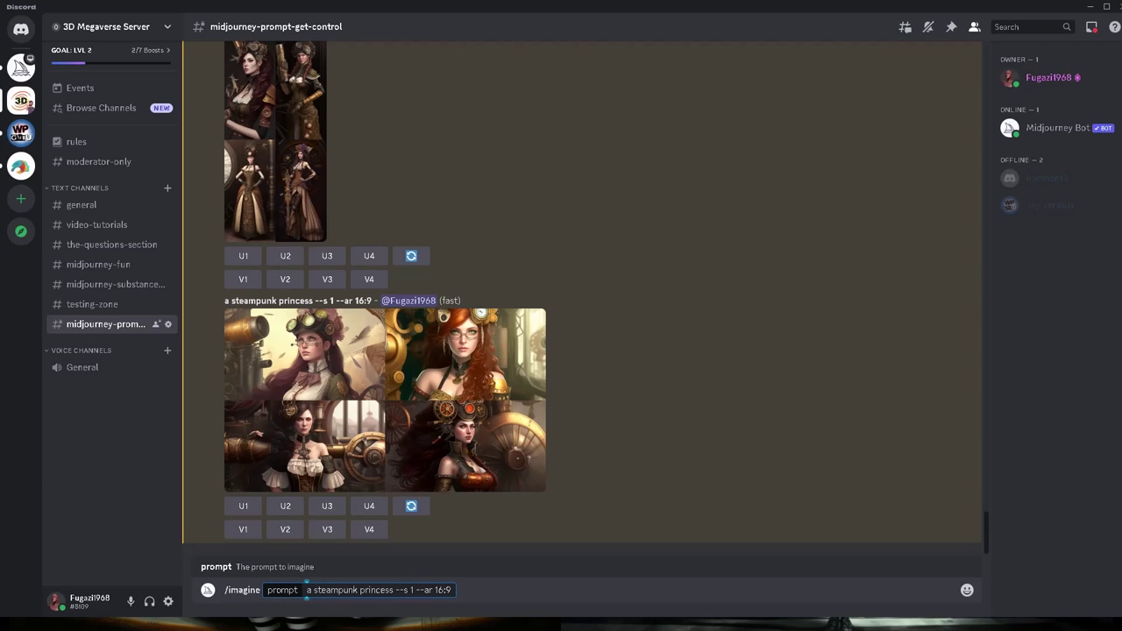
pyautogui.write('close up')
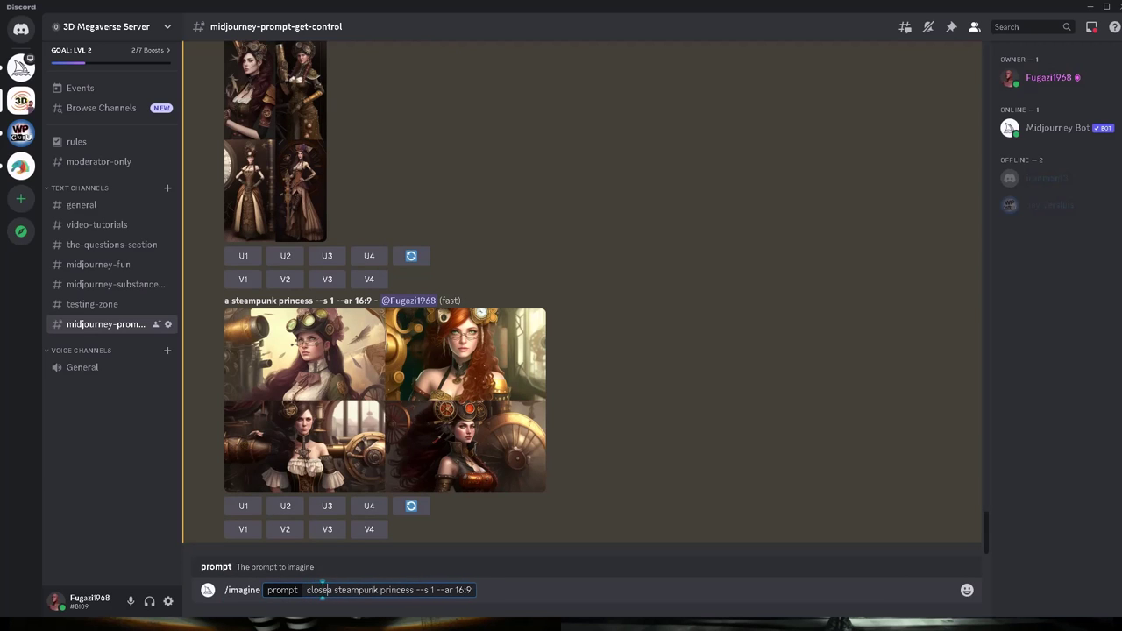
pyautogui.write(',')
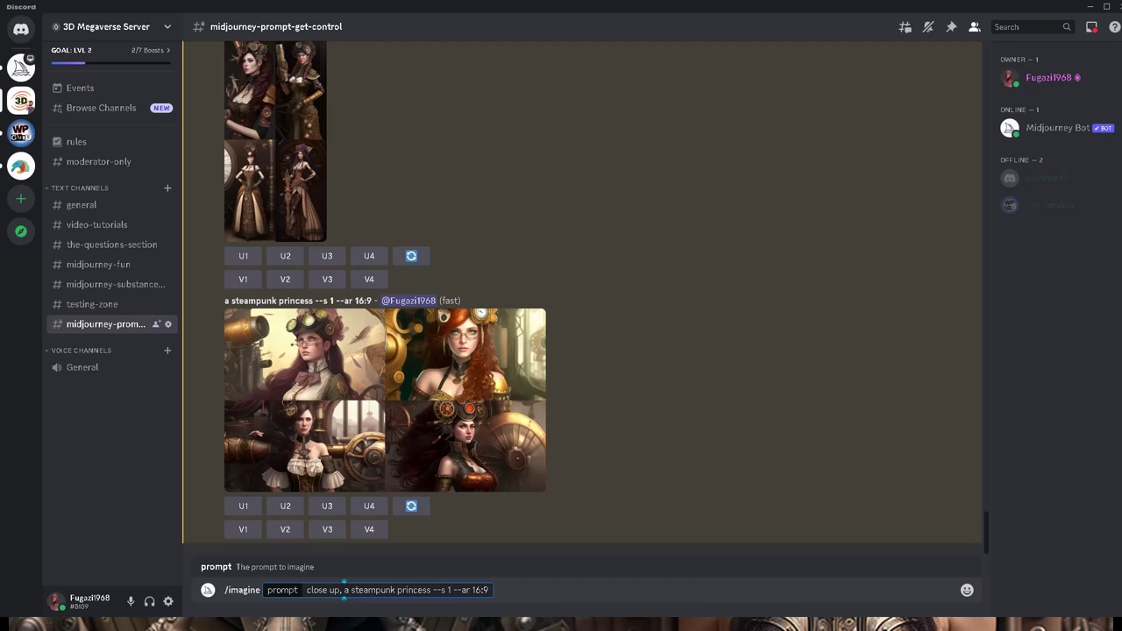
pyautogui.press('Return')
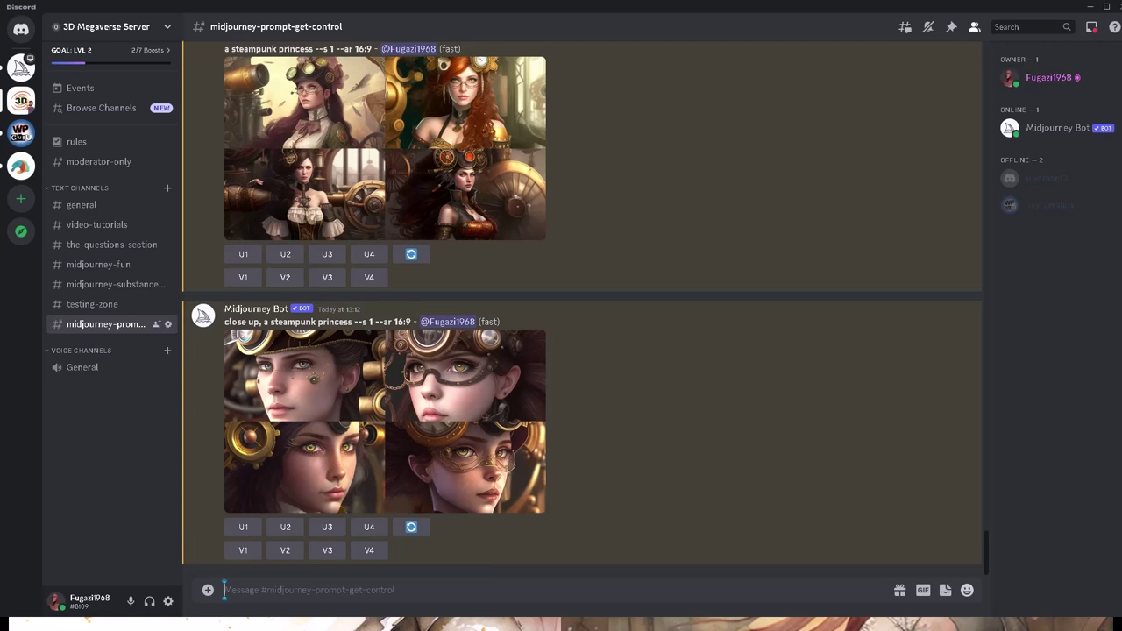
# Generate medium-shot images by reusing the /imagine prompt as "medium shot, a steampunk princess --s 1 --ar 16:9".
pyautogui.write('/imagine prompt: close up, a steampunk princess --s 1 --ar 16:9')
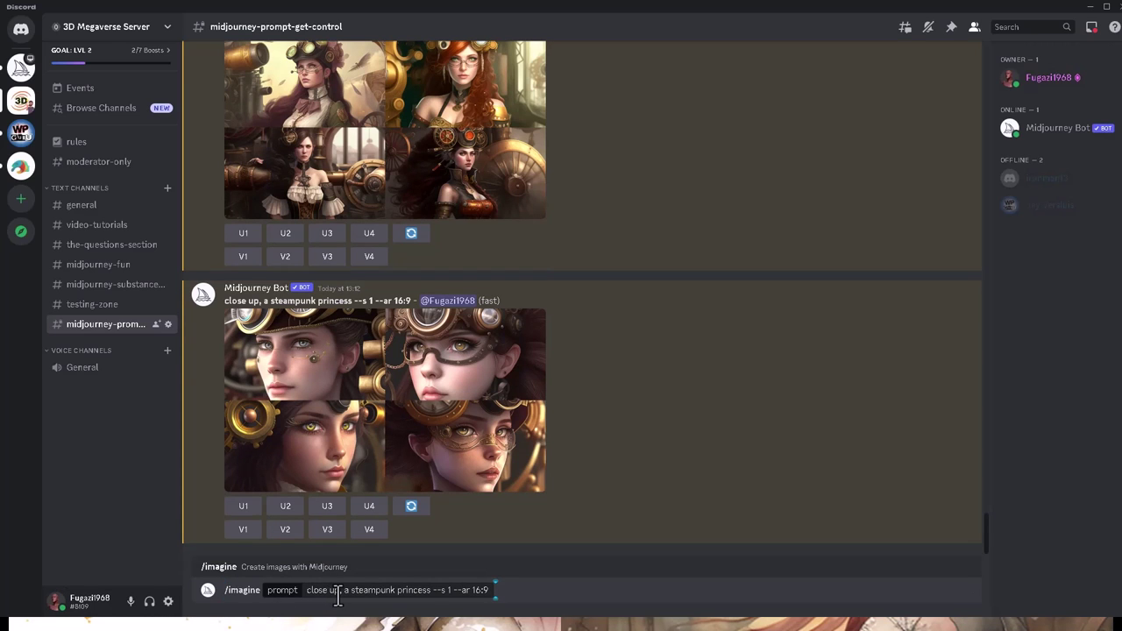
pyautogui.moveTo(338, 596); pyautogui.dragTo(308, 601)
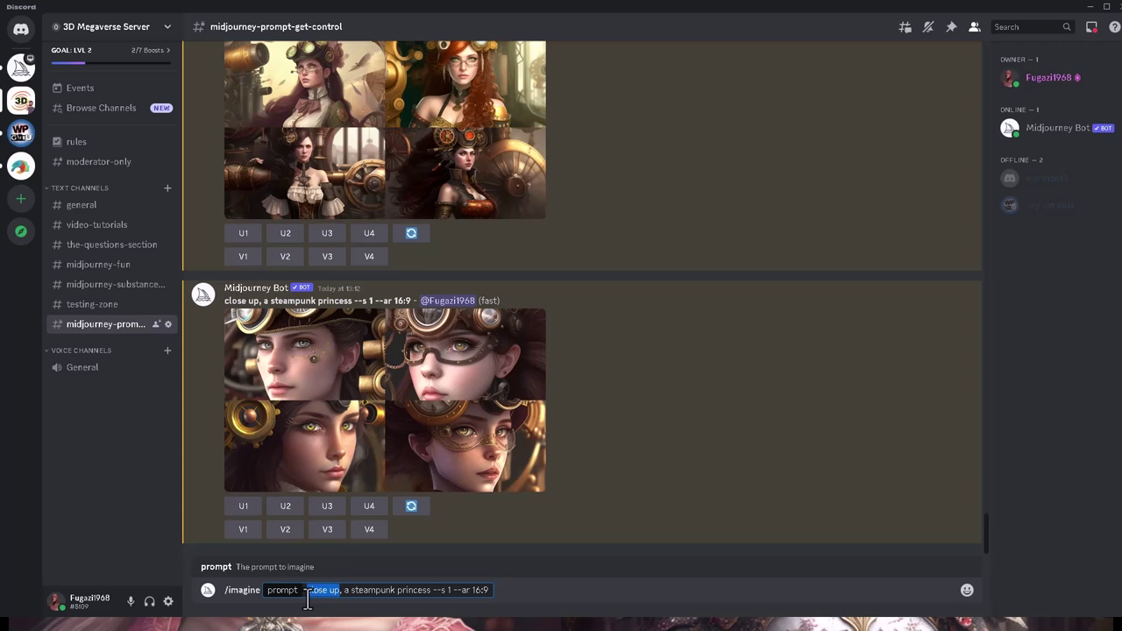
pyautogui.write('medium')
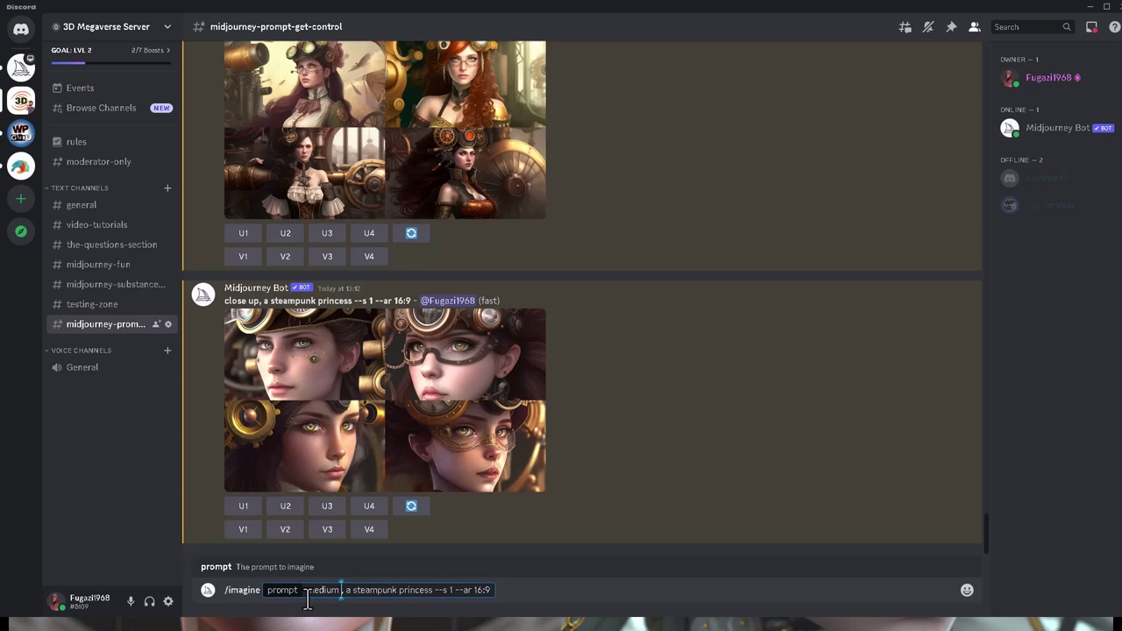
pyautogui.write(' shot')
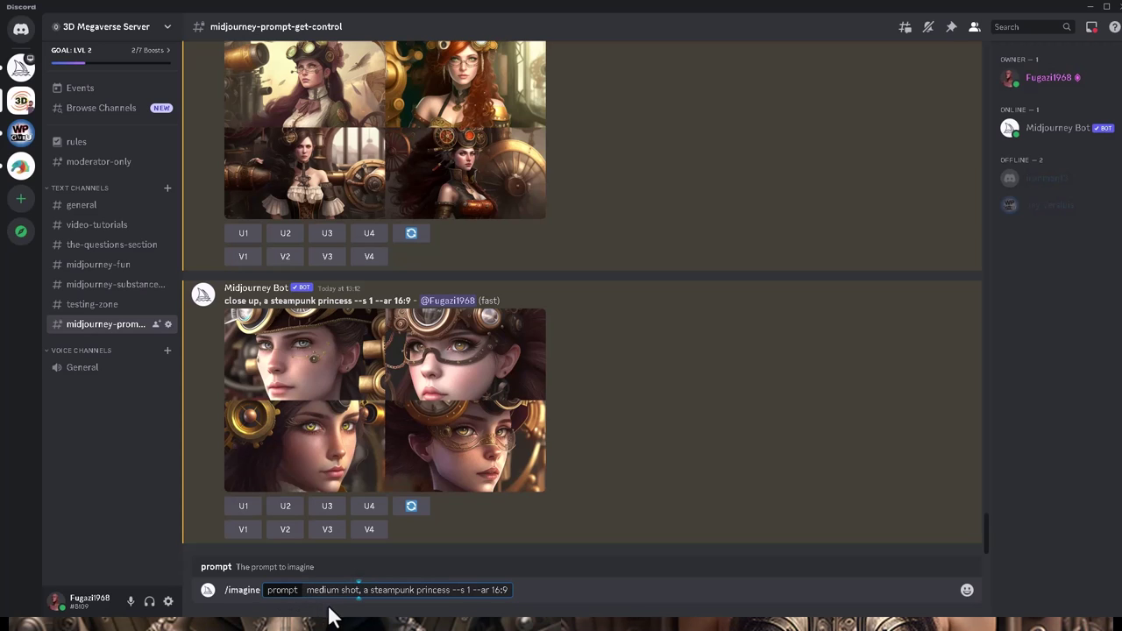
pyautogui.press('Return')
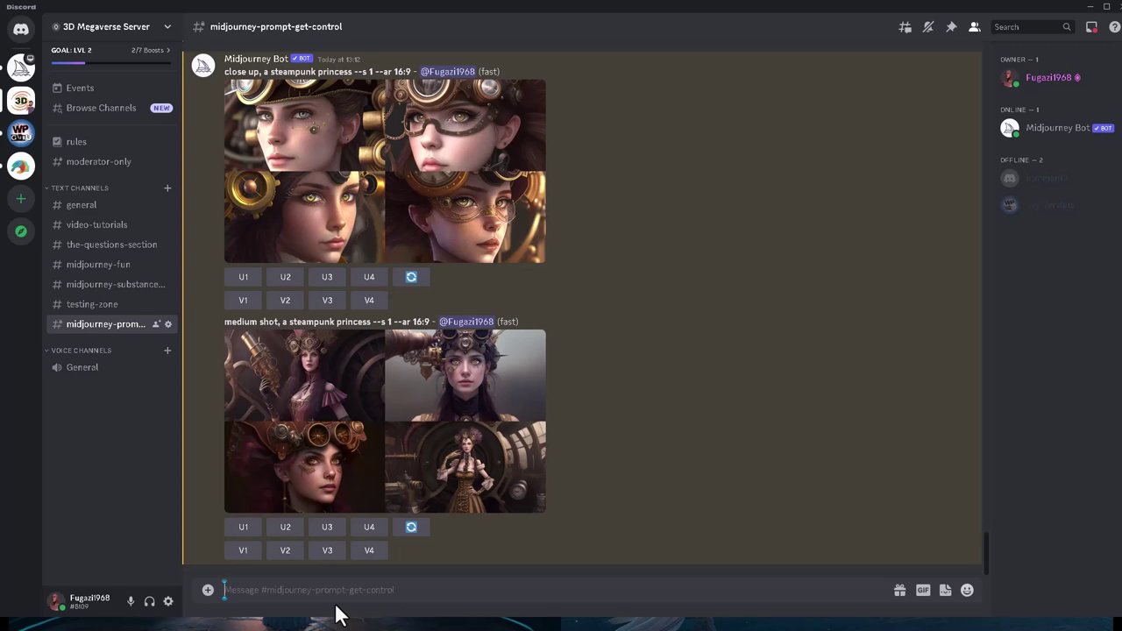
# Generate wide-angle images by reusing the /imagine prompt as "wide angle, a steampunk princess --s 1 --ar 16:9".
pyautogui.write('/imagine prompt: medium shot, a steampunk princess --s 1 --ar 16:9')
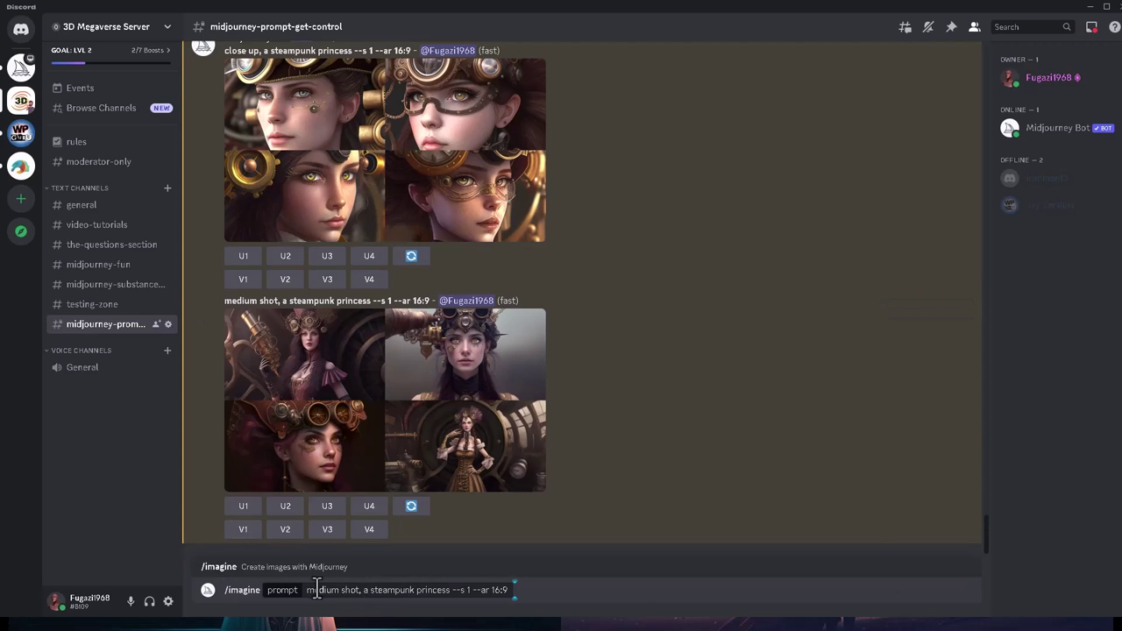
pyautogui.doubleClick(323, 589)
pyautogui.write('w')
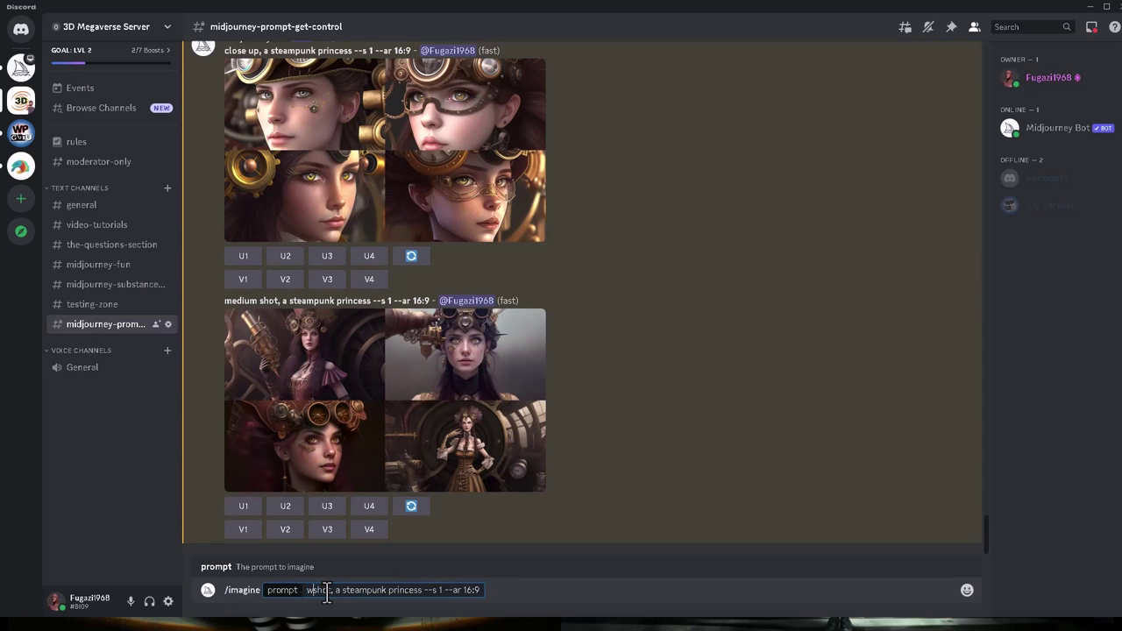
pyautogui.write('ide')
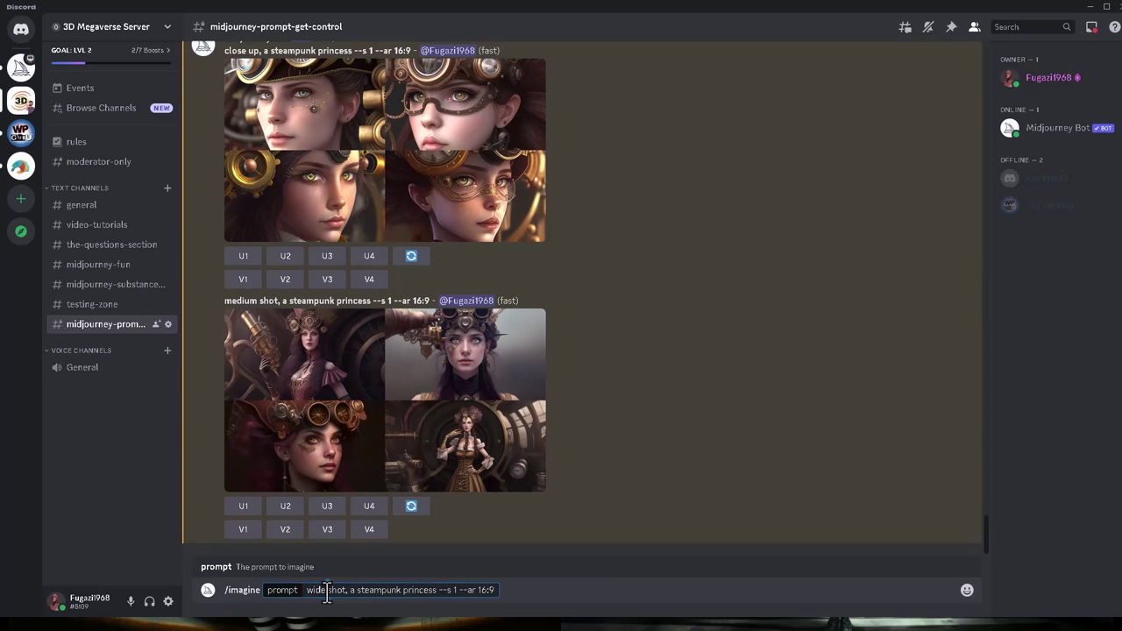
pyautogui.press('Delete')
pyautogui.press('Delete')
pyautogui.press('Delete')
pyautogui.press('Delete')
pyautogui.press('Delete')
pyautogui.write('angle')
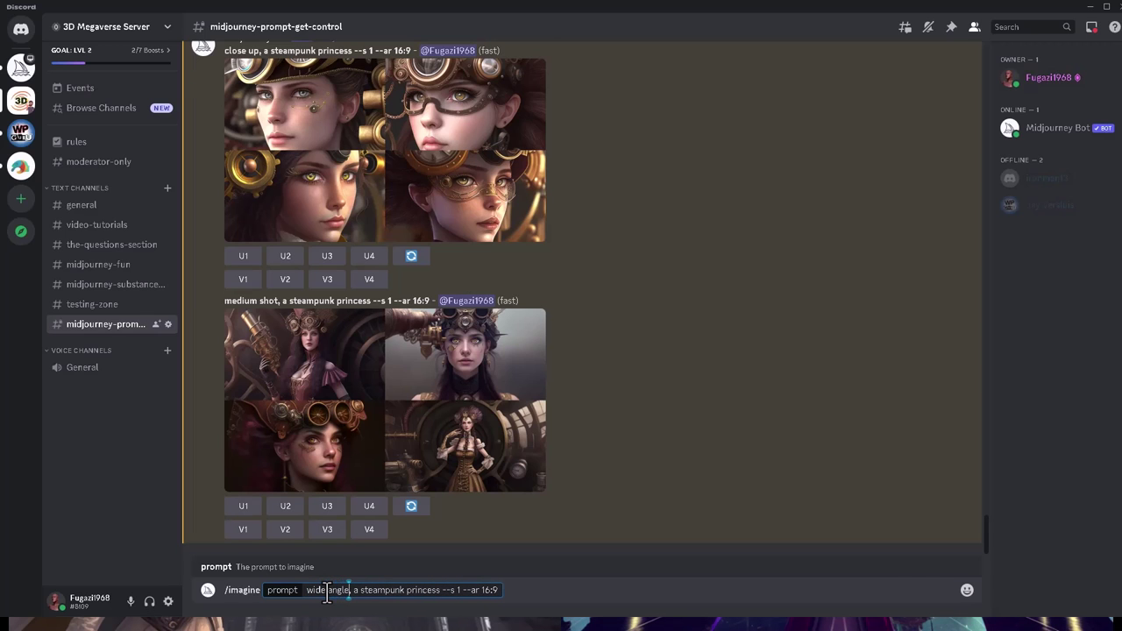
pyautogui.press('Return')
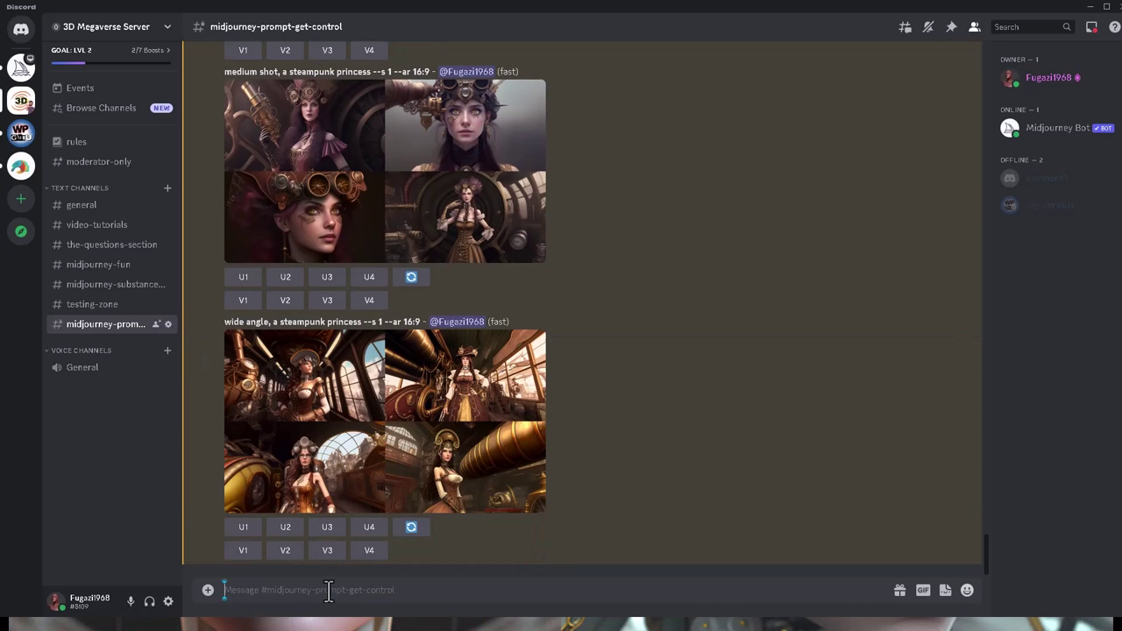
# View the wide angle grid enlarged, and compare its framing with the close up and medium shot grids in the channel.
pyautogui.click(390, 436)
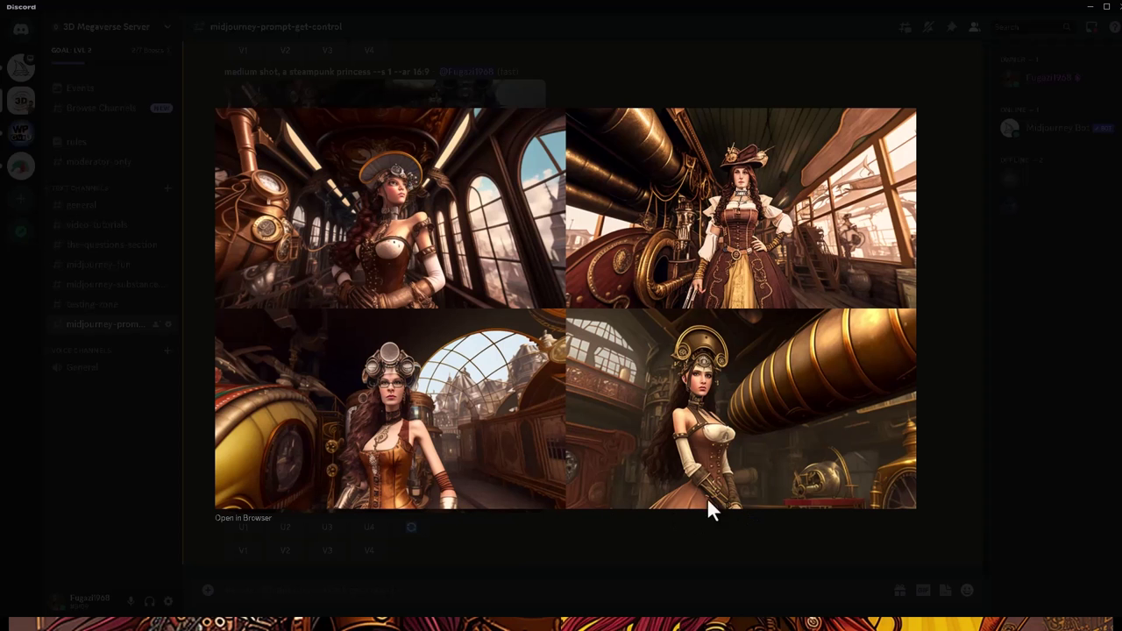
pyautogui.click(581, 541)
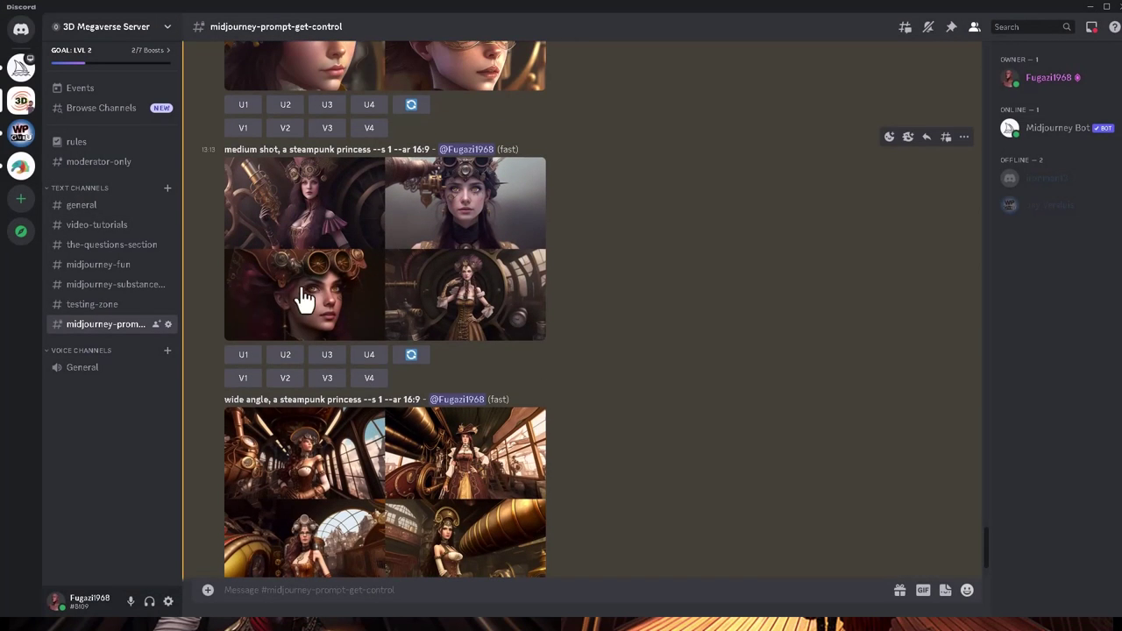
pyautogui.scroll(2, 405, 289)
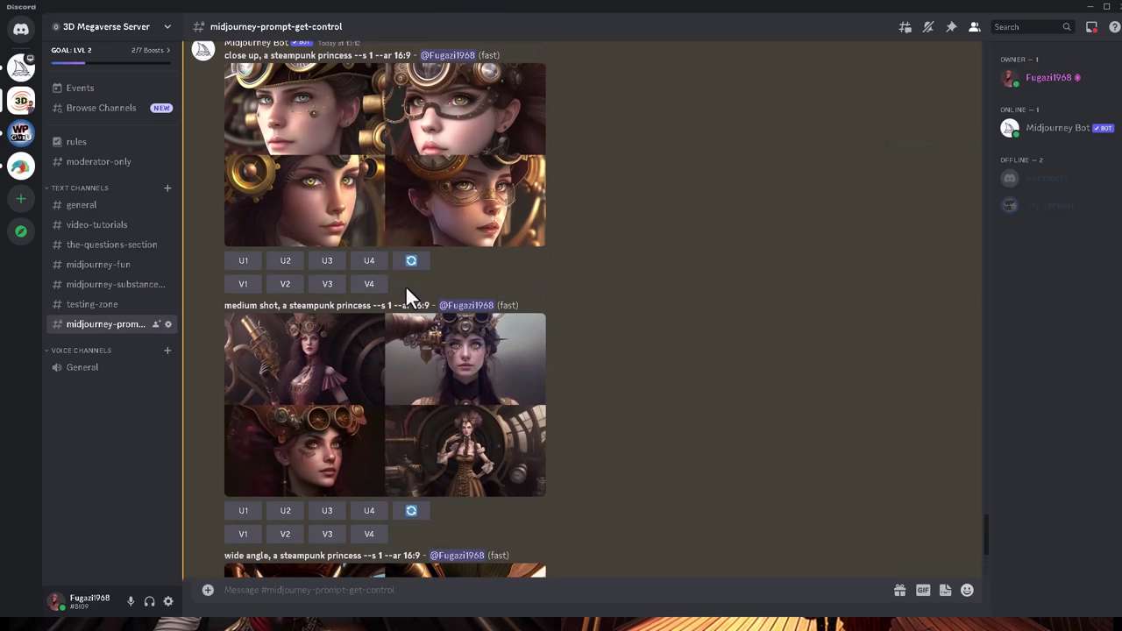
pyautogui.scroll(-1, 467, 442)
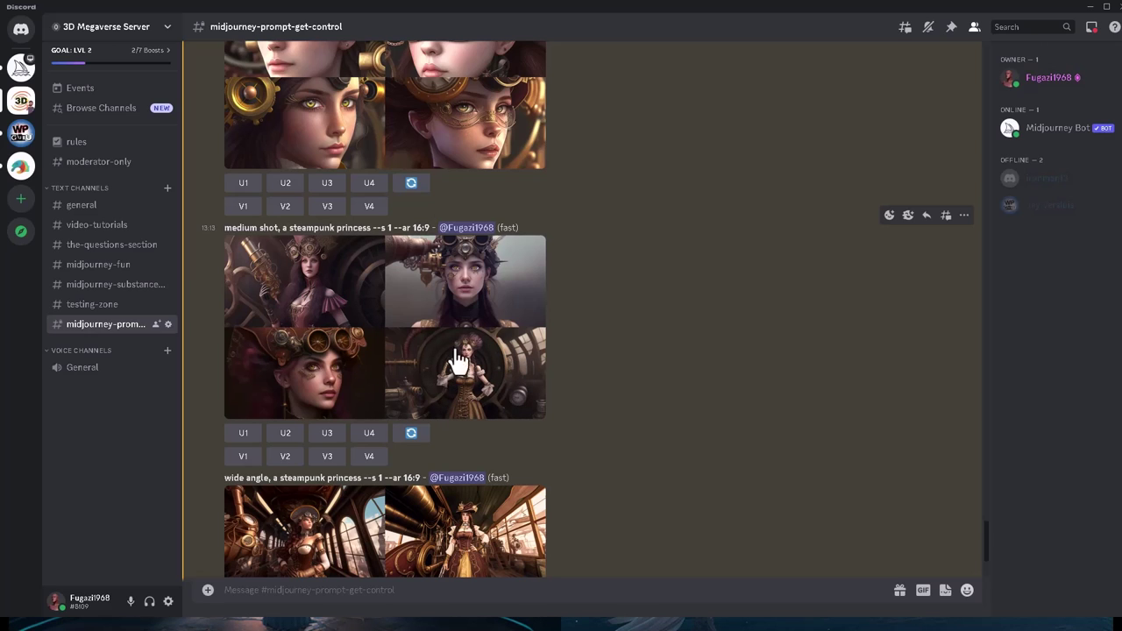
pyautogui.scroll(-3, 455, 304)
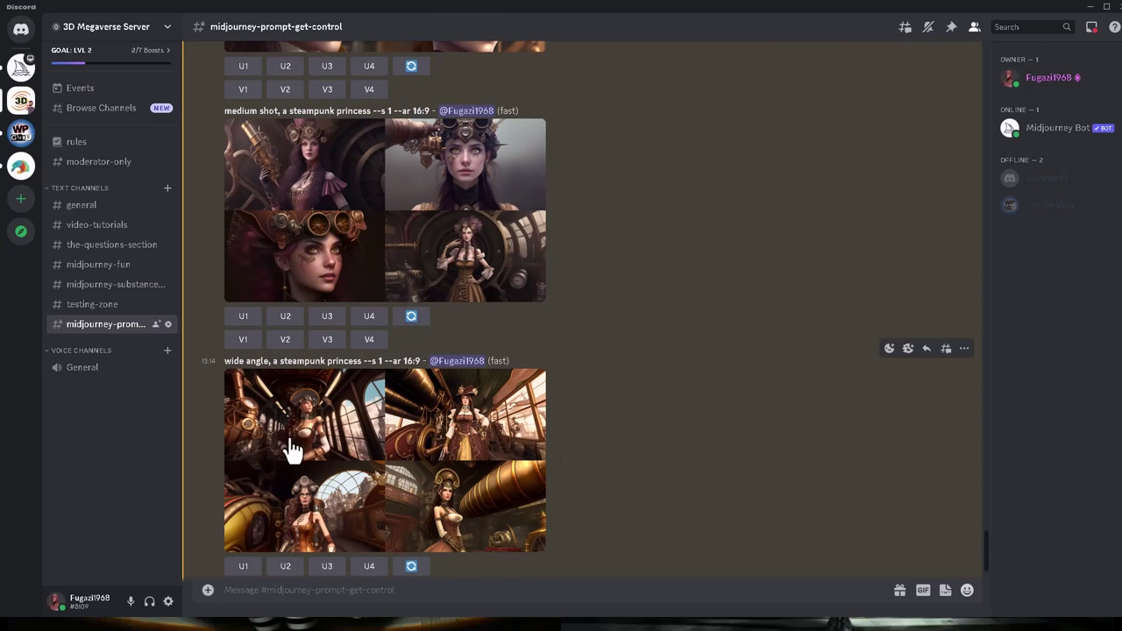
pyautogui.scroll(-1, 544, 507)
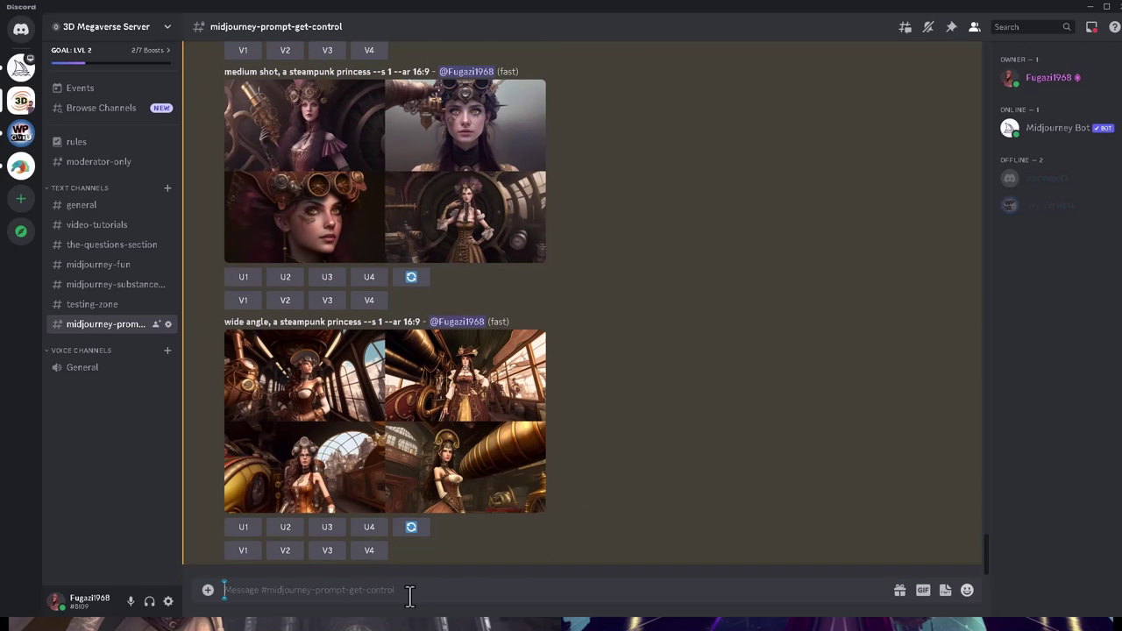
# Generate images with the /imagine prompt "ultra wide angle, a steampunk princess --s 1 --ar 16:9" and view the resulting grid enlarged.
pyautogui.write('/imagine prompt: wide angle, a steampunk princess --s 1 --ar 16:9')
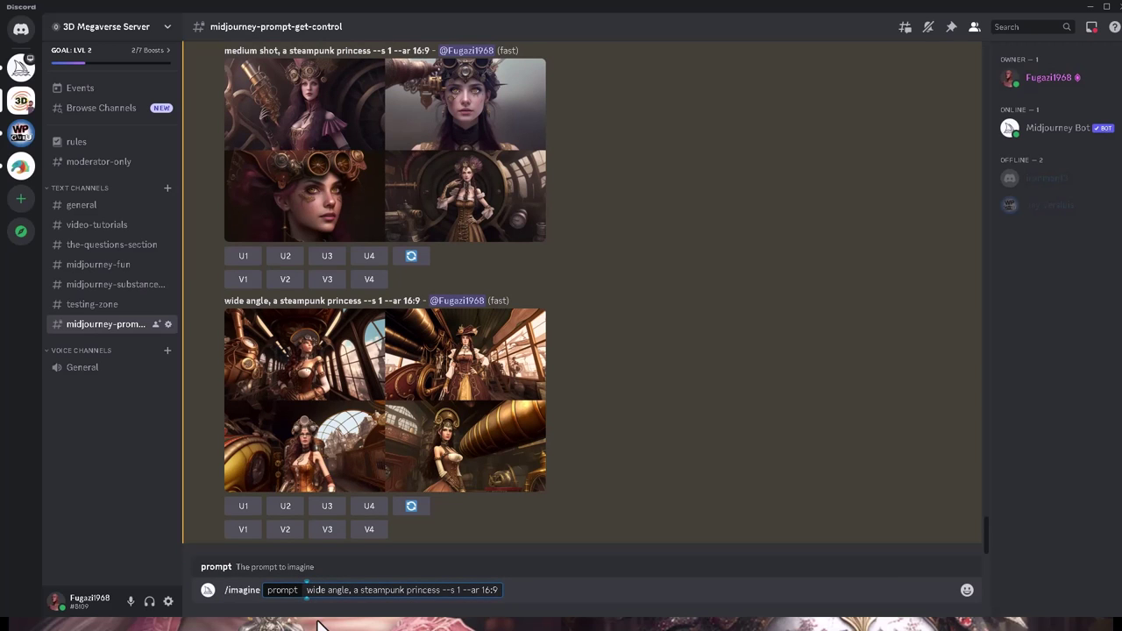
pyautogui.write('ultra')
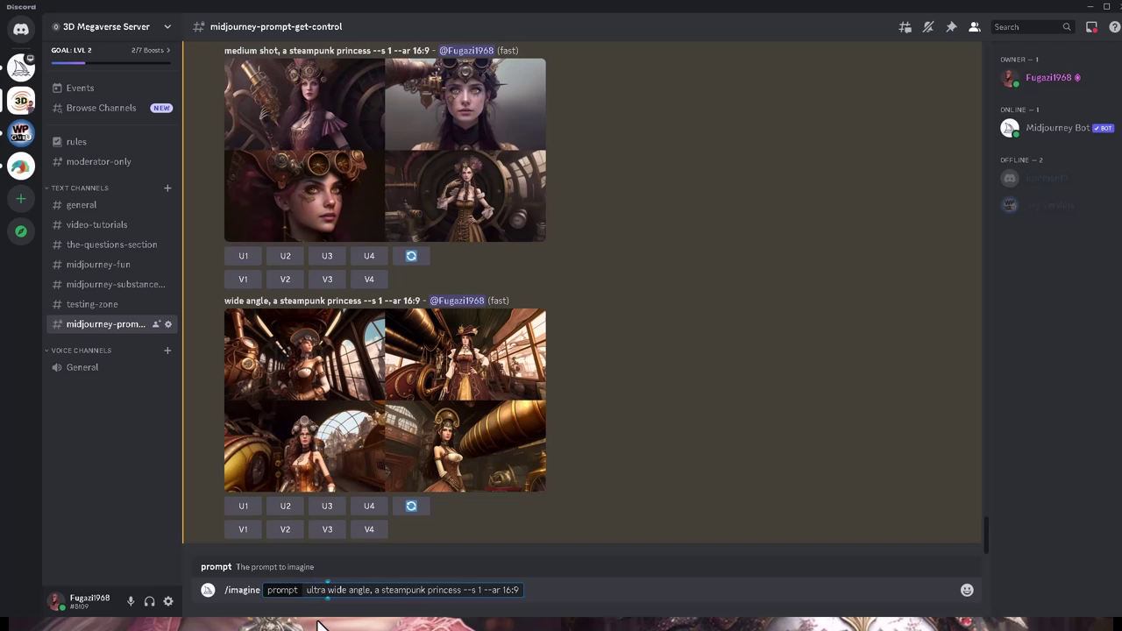
pyautogui.press('Return')
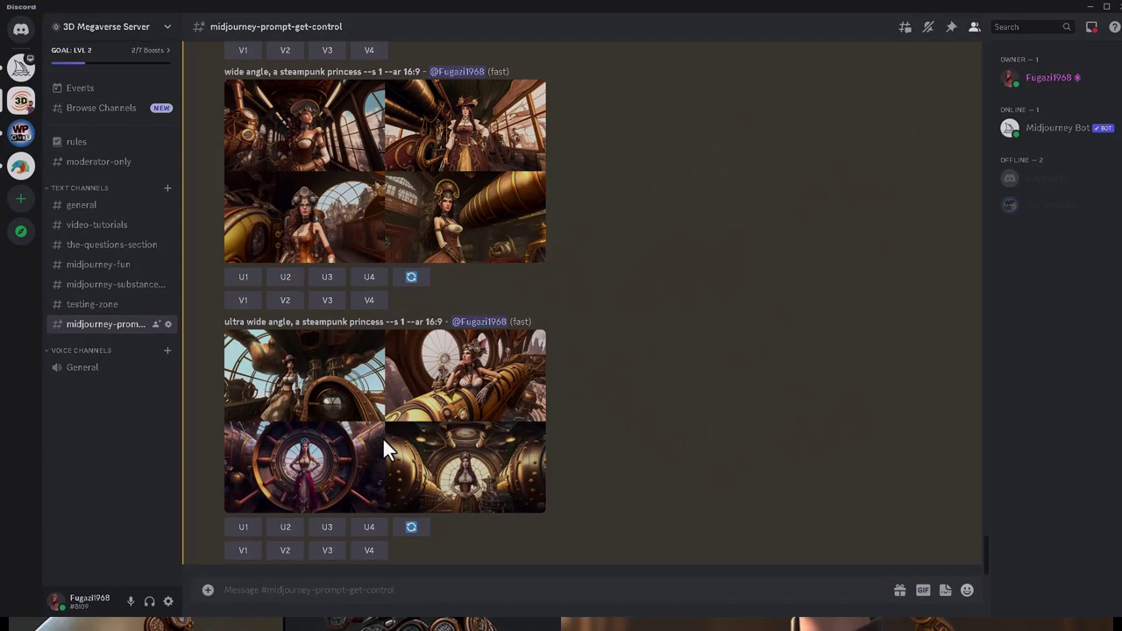
pyautogui.click(382, 436)
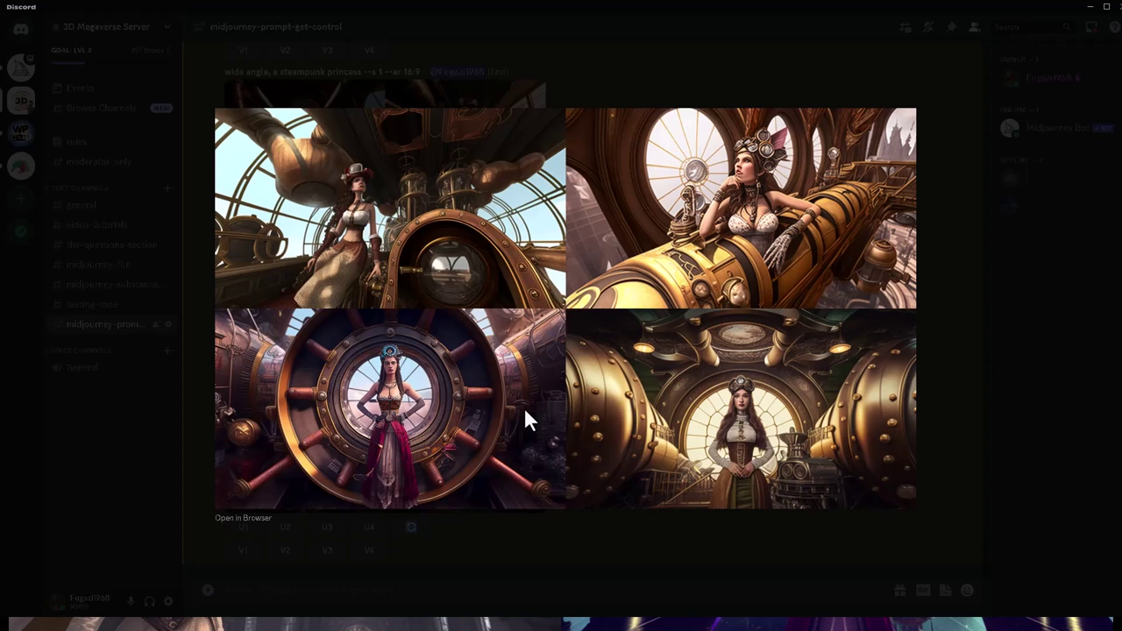
pyautogui.click(533, 571)
# Generate portrait images by reusing the /imagine prompt as "portrait, a steampunk princess --s 1 --ar 16:9", and view the grid enlarged.
pyautogui.click(440, 585)
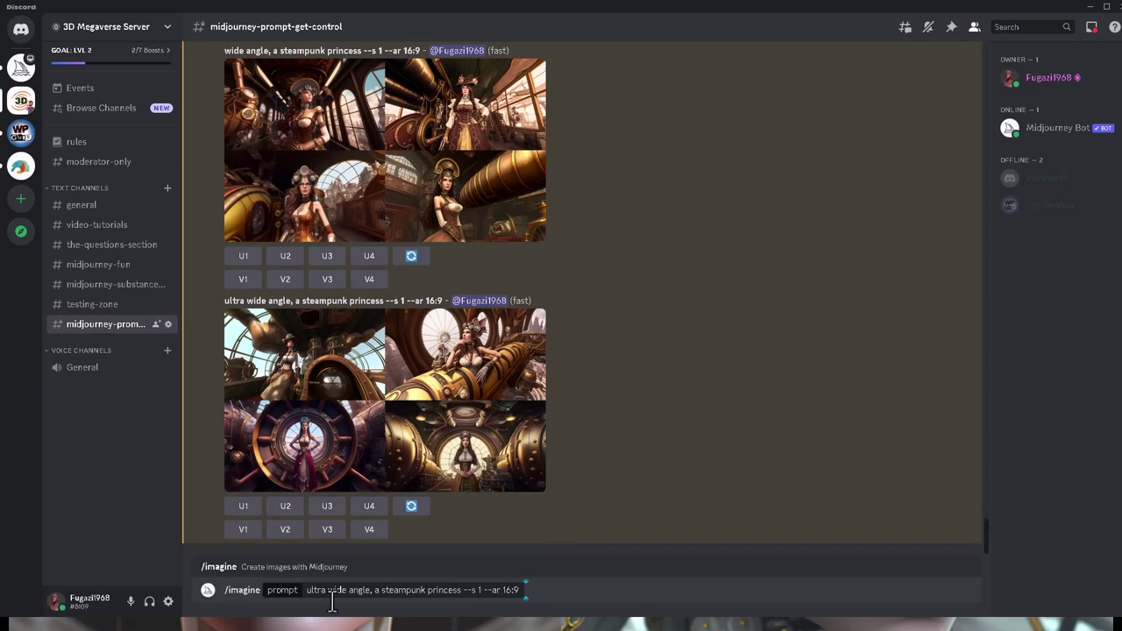
pyautogui.moveTo(370, 590); pyautogui.dragTo(307, 590)
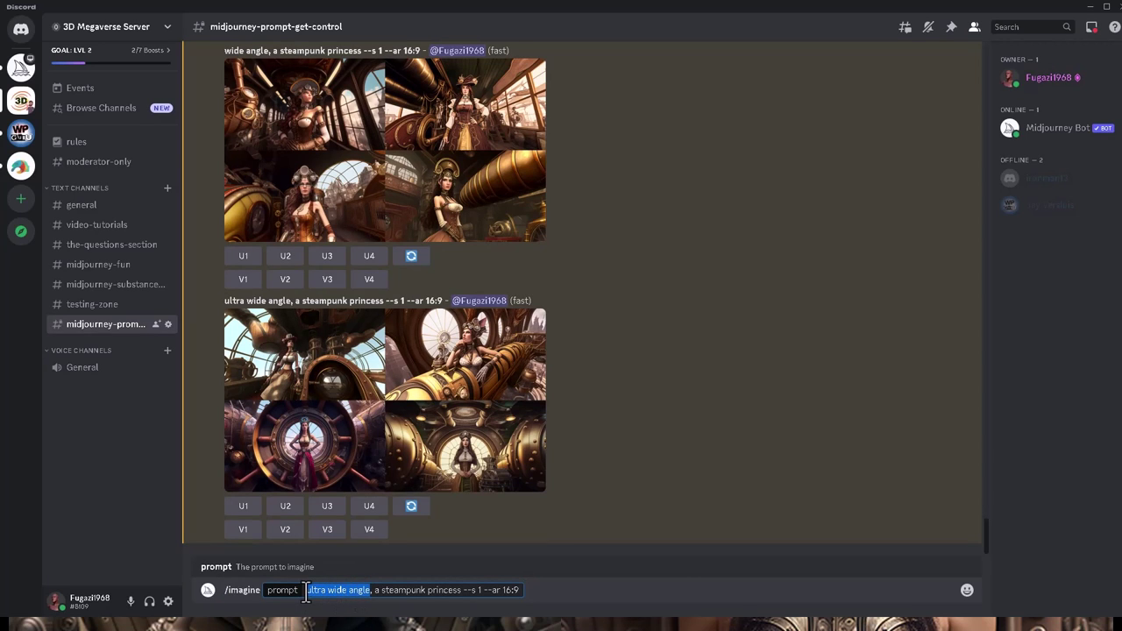
pyautogui.write('portrait, a s')
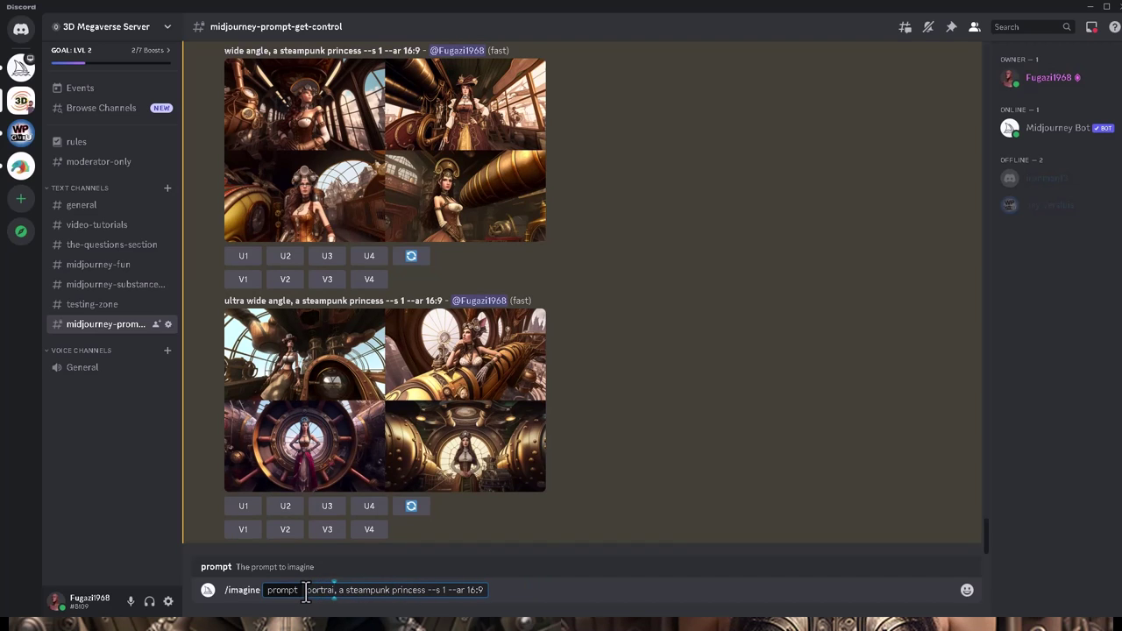
pyautogui.write('t')
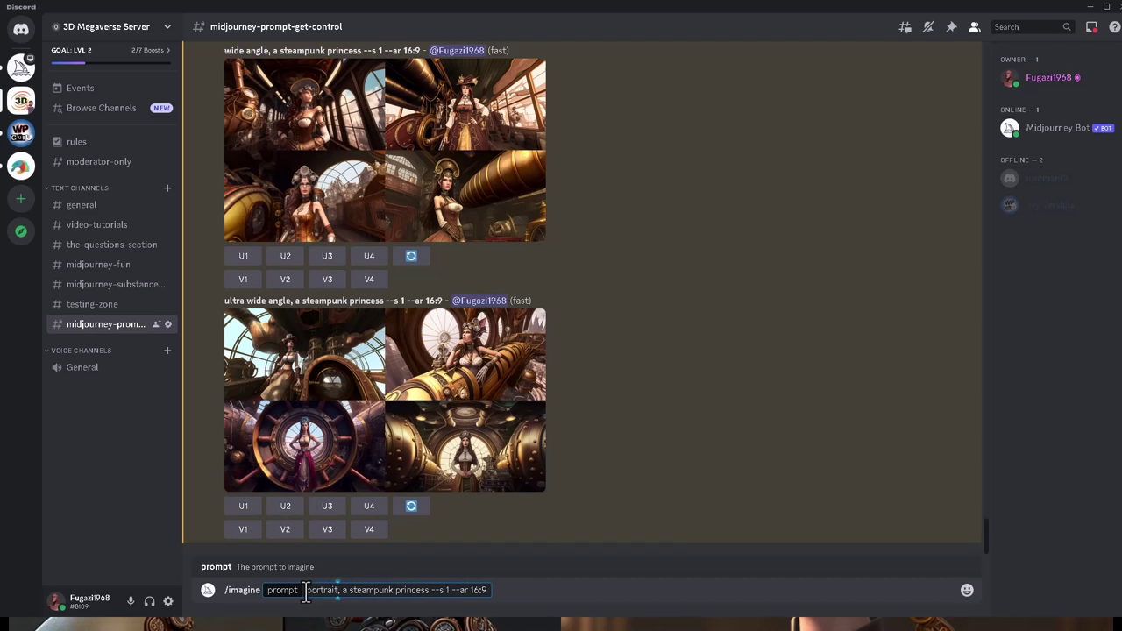
pyautogui.press('Return')
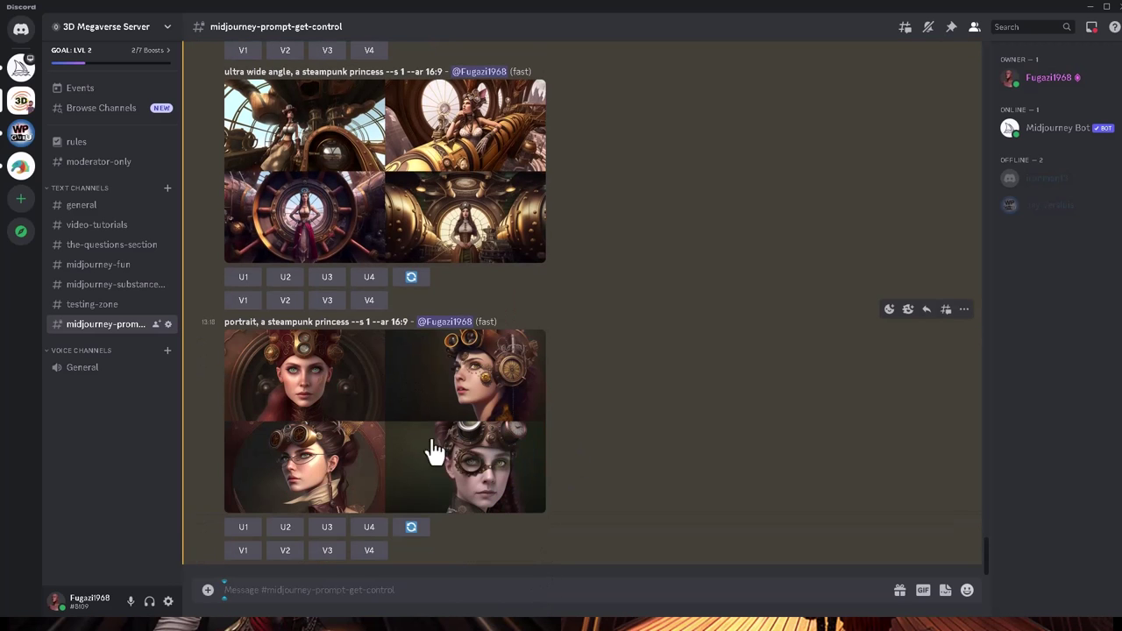
pyautogui.click(388, 422)
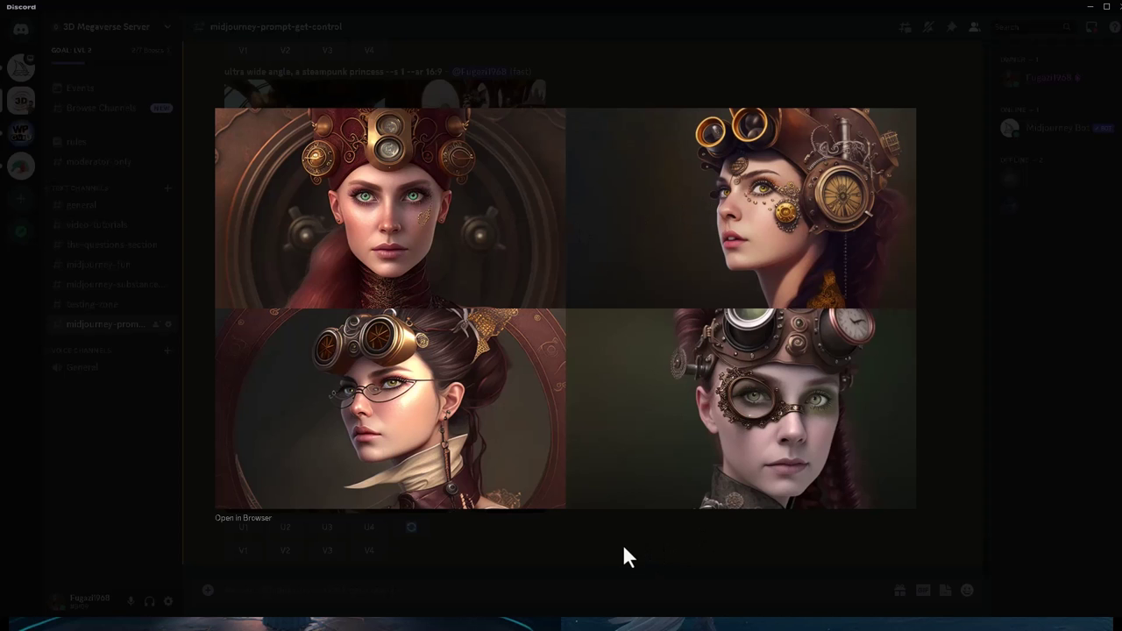
pyautogui.click(597, 556)
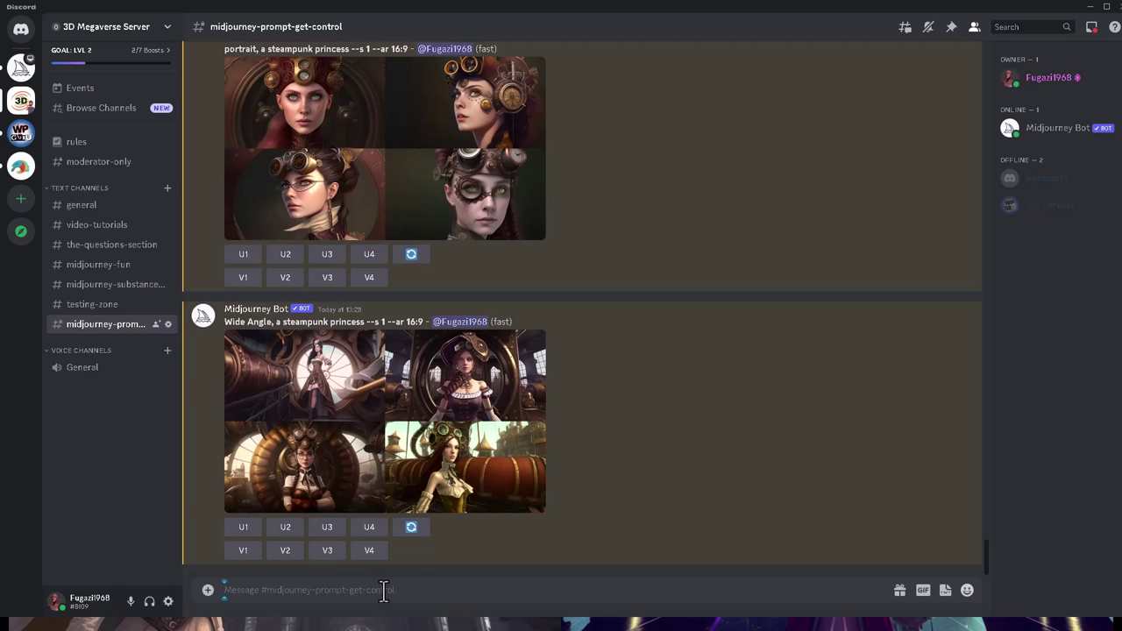
# Generate images with the /imagine prompt "Wide Angle, a steampunk princess, Giger art --s 1 --ar 16:9" and view the grid enlarged.
pyautogui.write('/imagine prompt: Wide Angle, a steampunk princess --s 1 --ar 16:9')
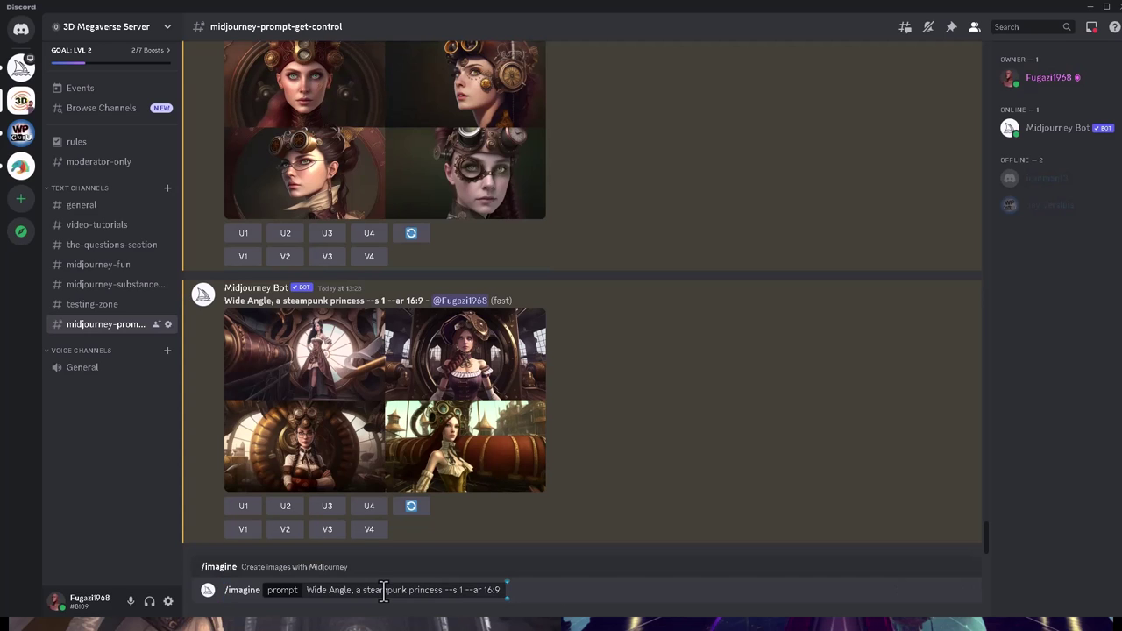
pyautogui.click(443, 589)
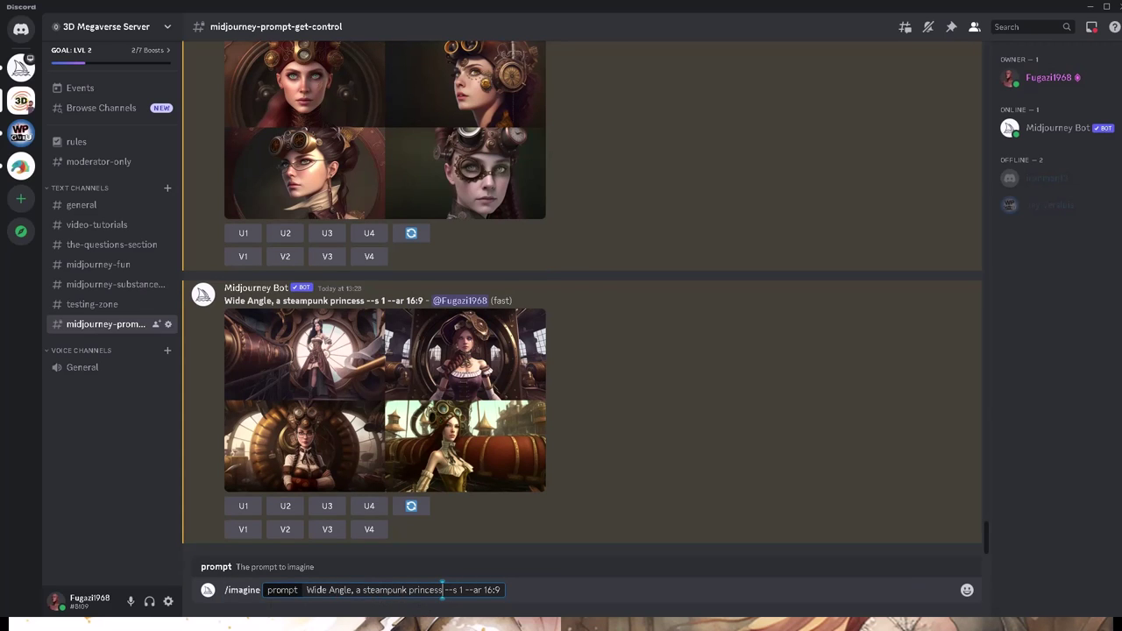
pyautogui.write(',')
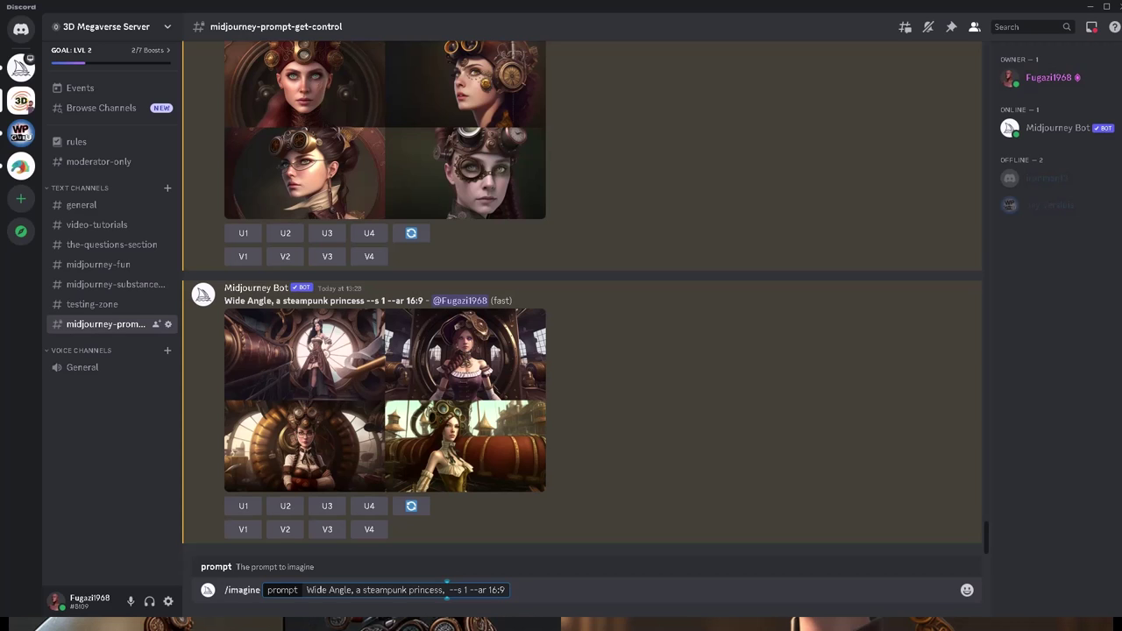
pyautogui.write('Giger ar')
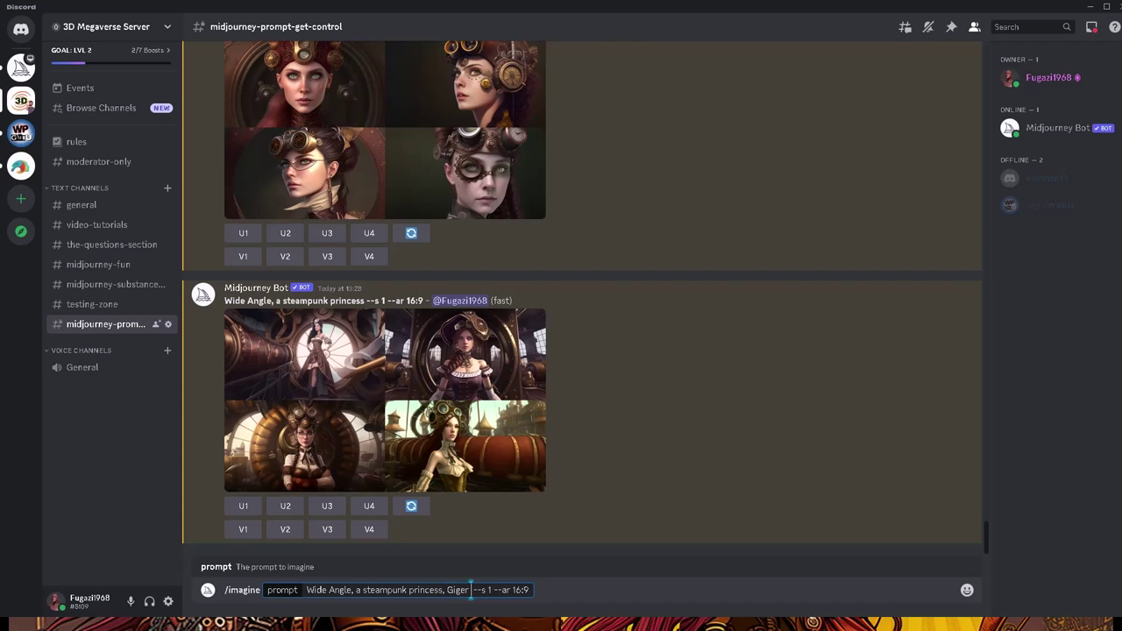
pyautogui.write('t')
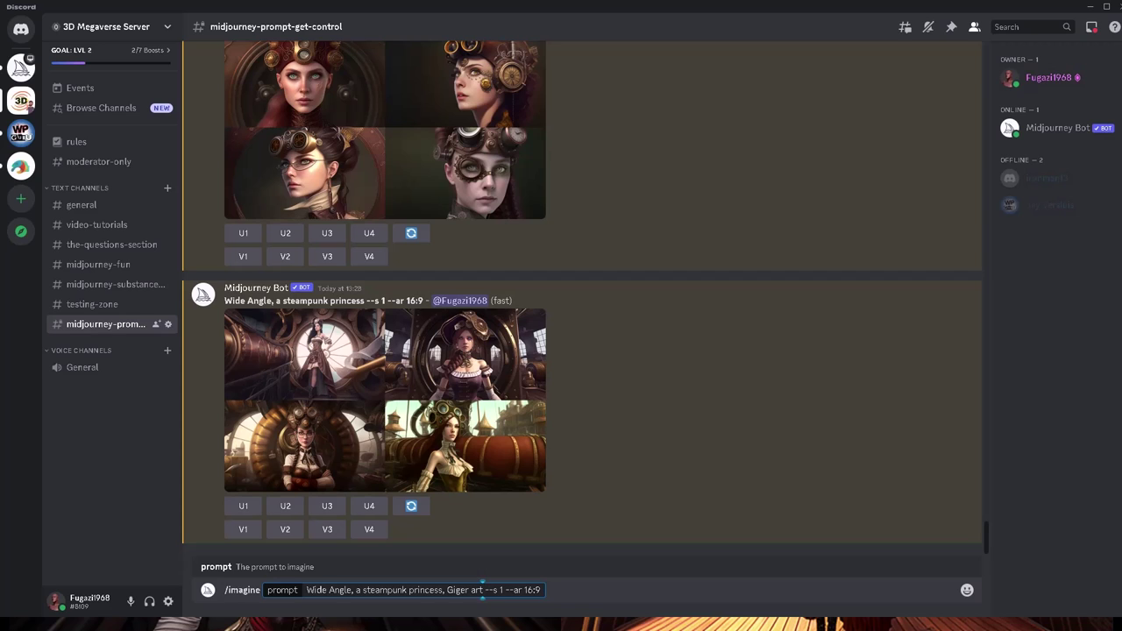
pyautogui.press('BackSpace')
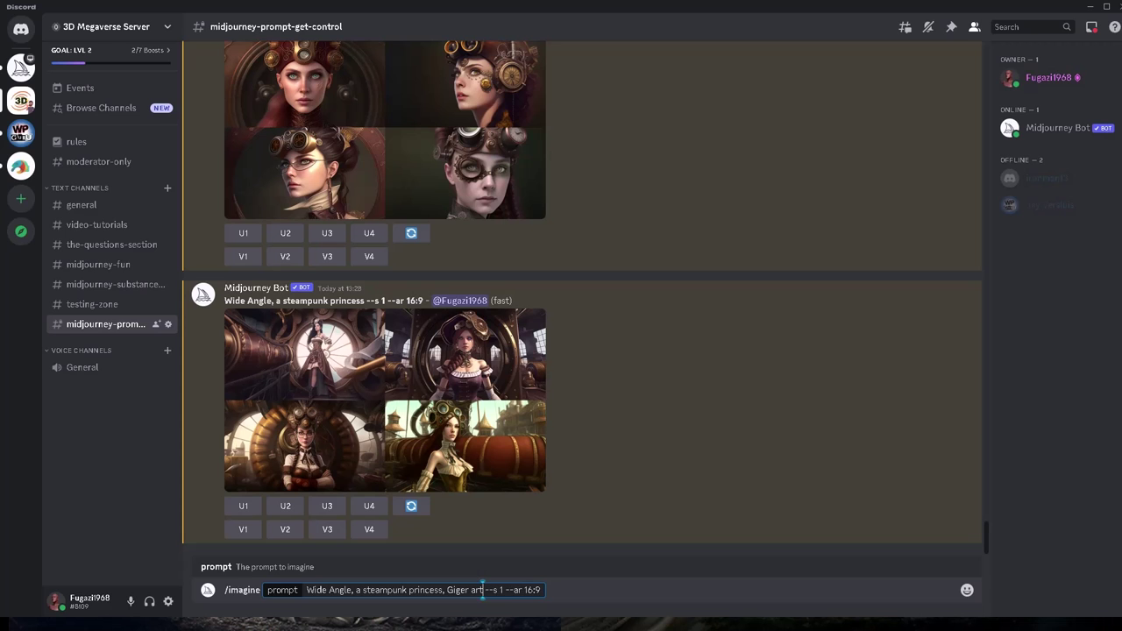
pyautogui.press('Return')
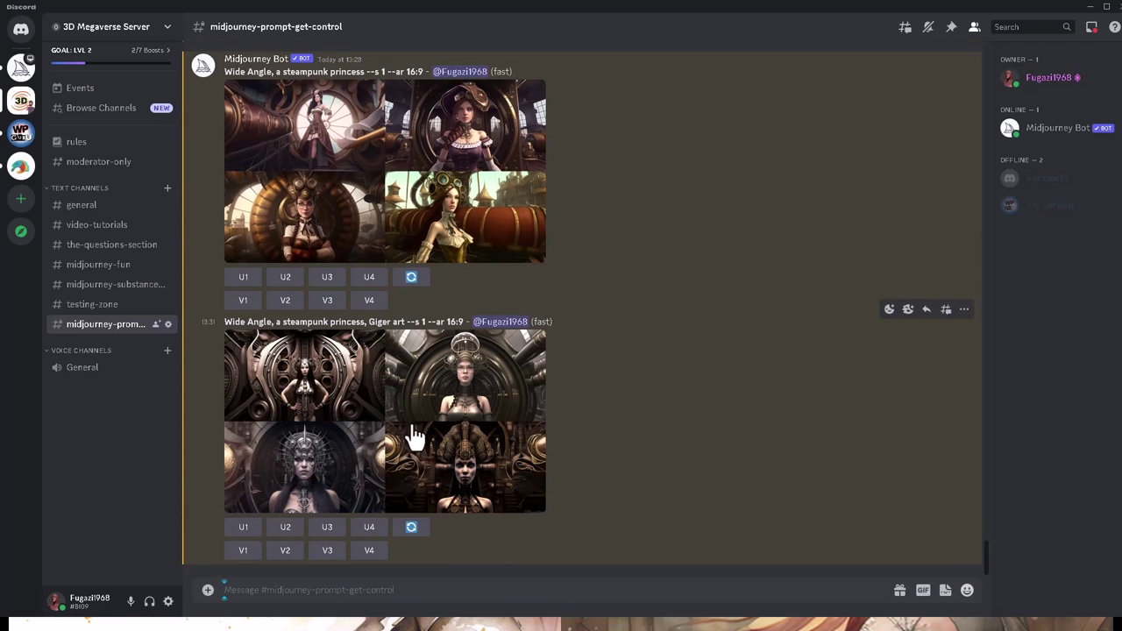
pyautogui.click(363, 419)
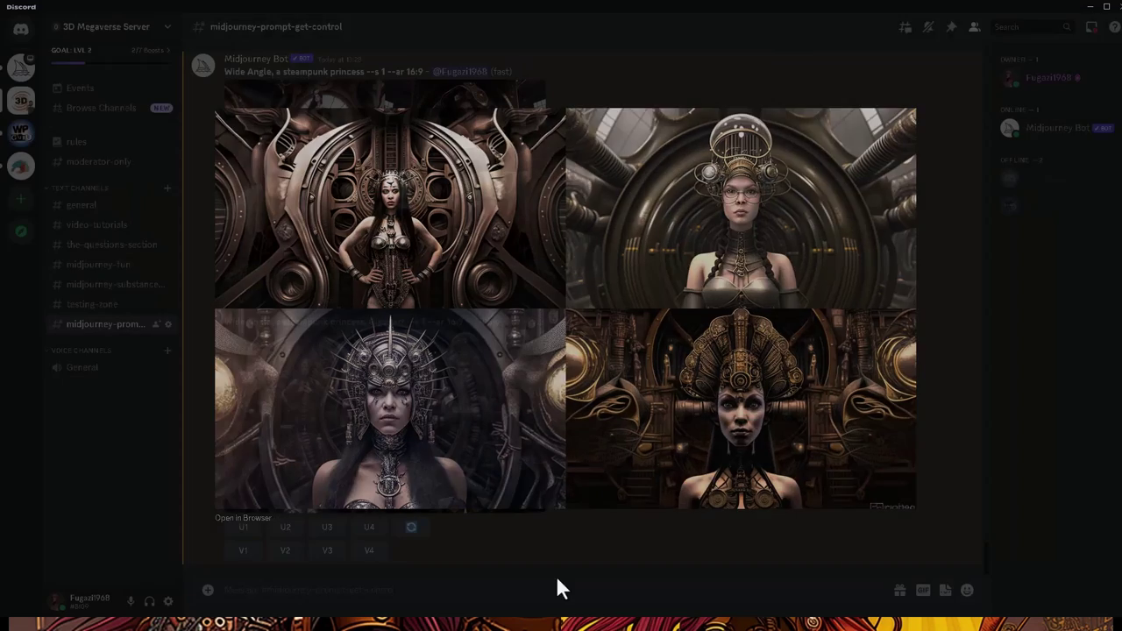
pyautogui.click(556, 580)
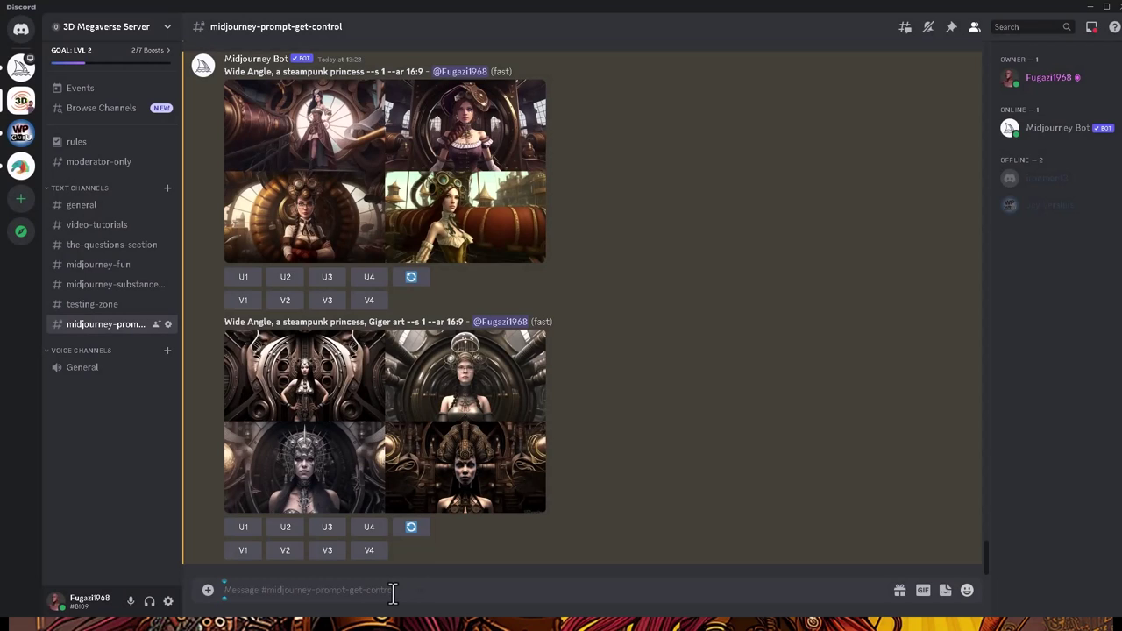
# Reuse the /imagine prompt with the art style replaced by "Pop art", generate the images, and view the grid enlarged.
pyautogui.write('/imagine prompt: Wide Angle, a steampunk princess, Giger art --s 1 --ar 16:9')
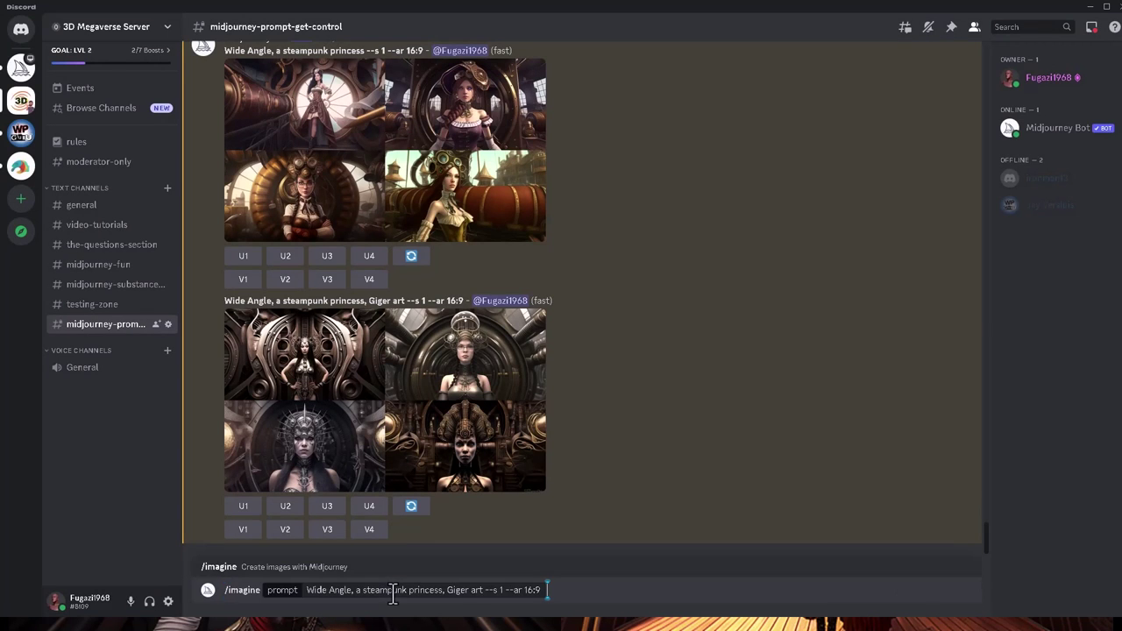
pyautogui.click(483, 589)
pyautogui.moveTo(483, 590); pyautogui.dragTo(448, 592)
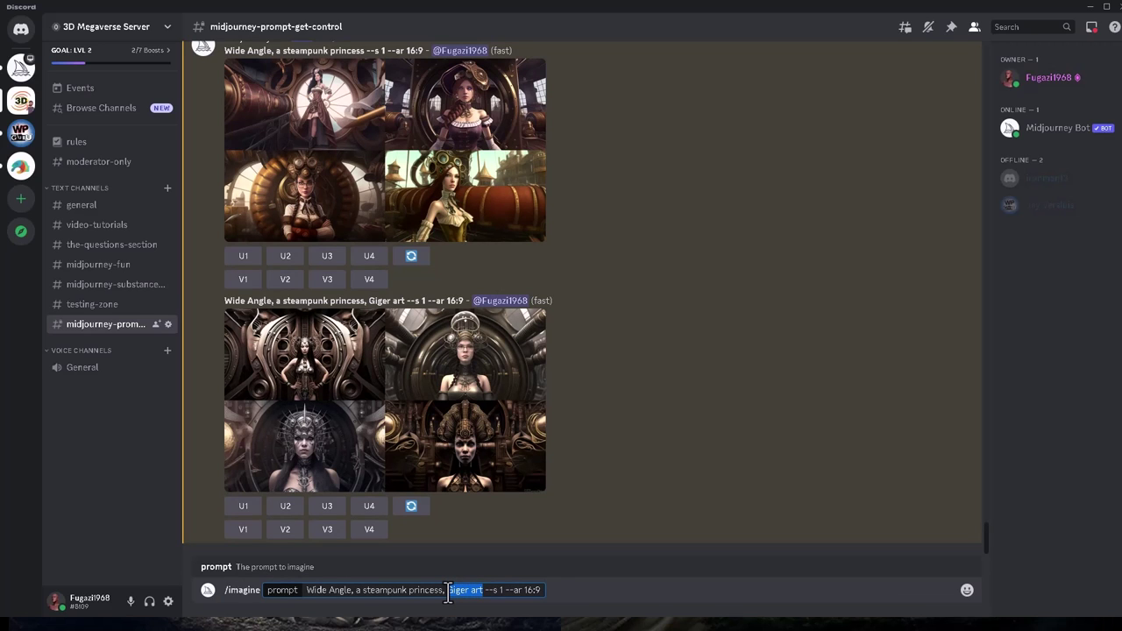
pyautogui.write('Pop art')
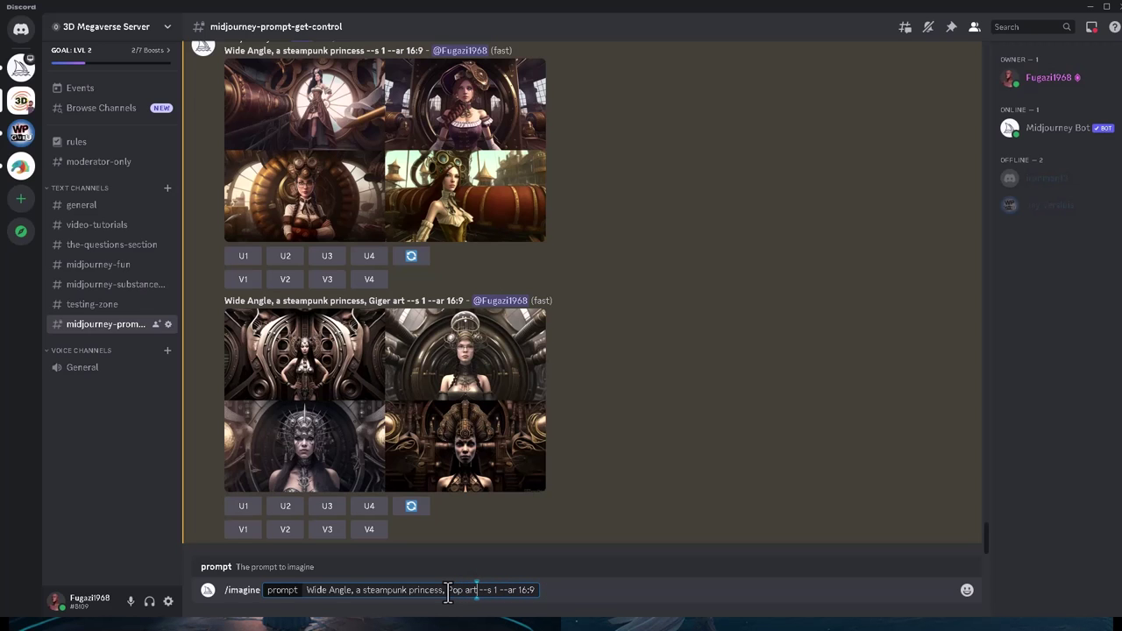
pyautogui.press('Return')
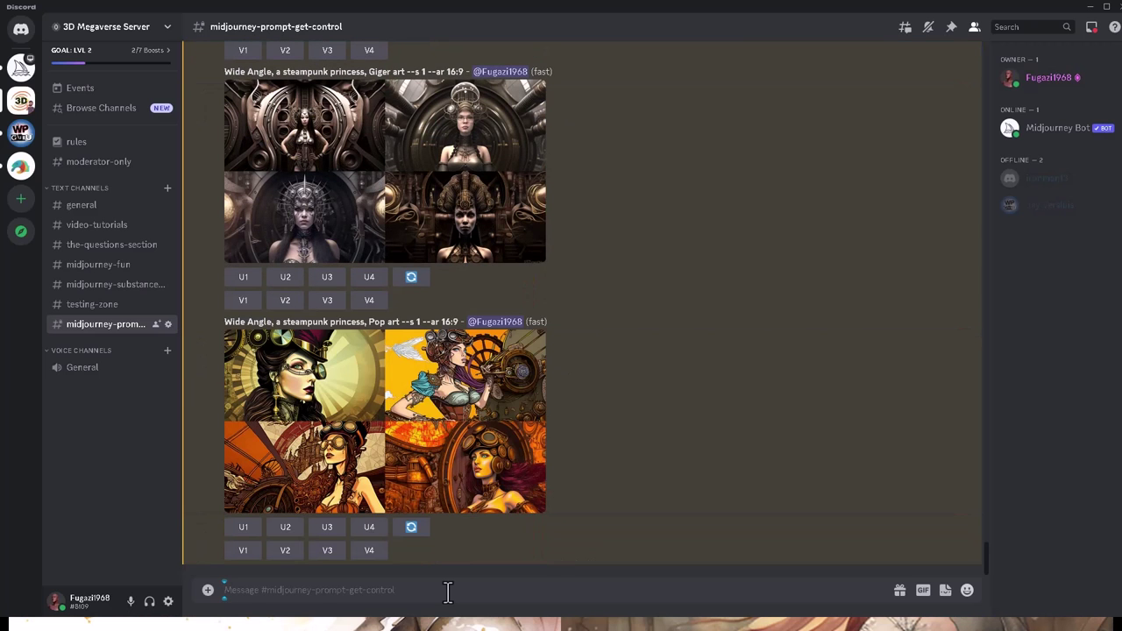
pyautogui.click(399, 415)
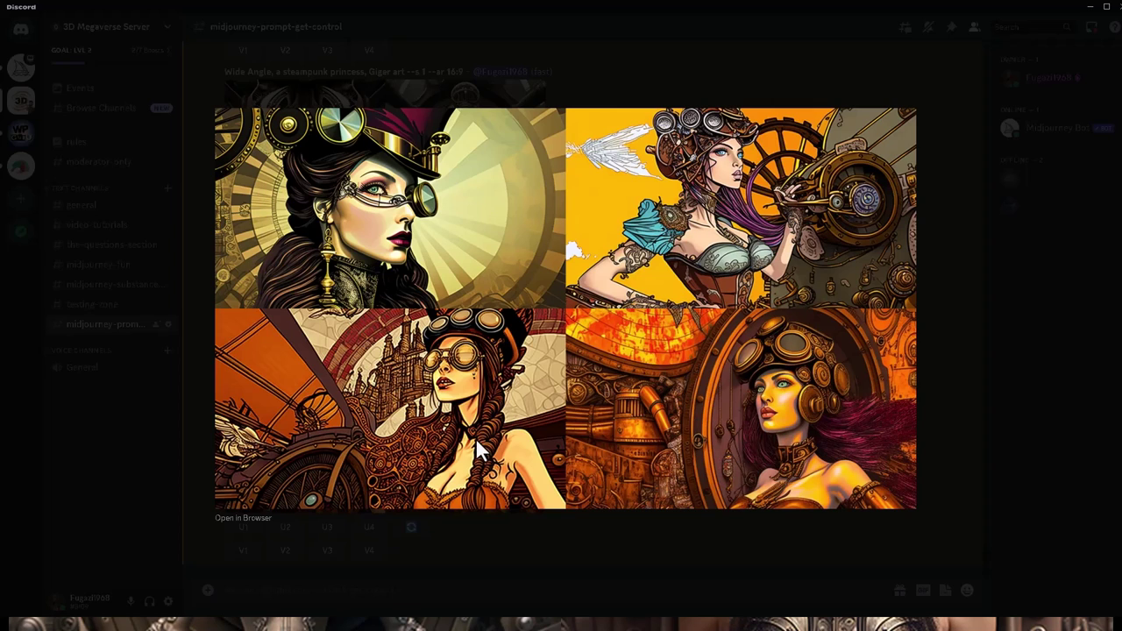
pyautogui.click(521, 602)
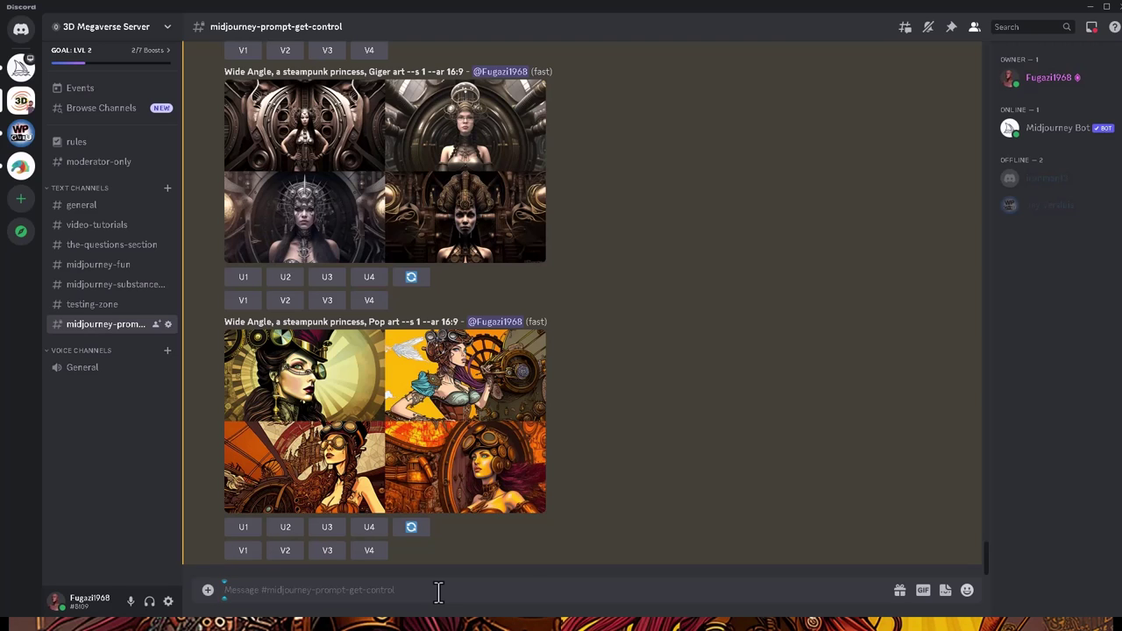
# Generate images with the /imagine prompt "Wide Angle, a steampunk princess, Pixar art --s 1 --ar 16:9" and view the grid enlarged.
pyautogui.write('/imagine prompt: Wide Angle, a steampunk princess, Pop art --s 1 --ar 16:9')
pyautogui.doubleClick(450, 590)
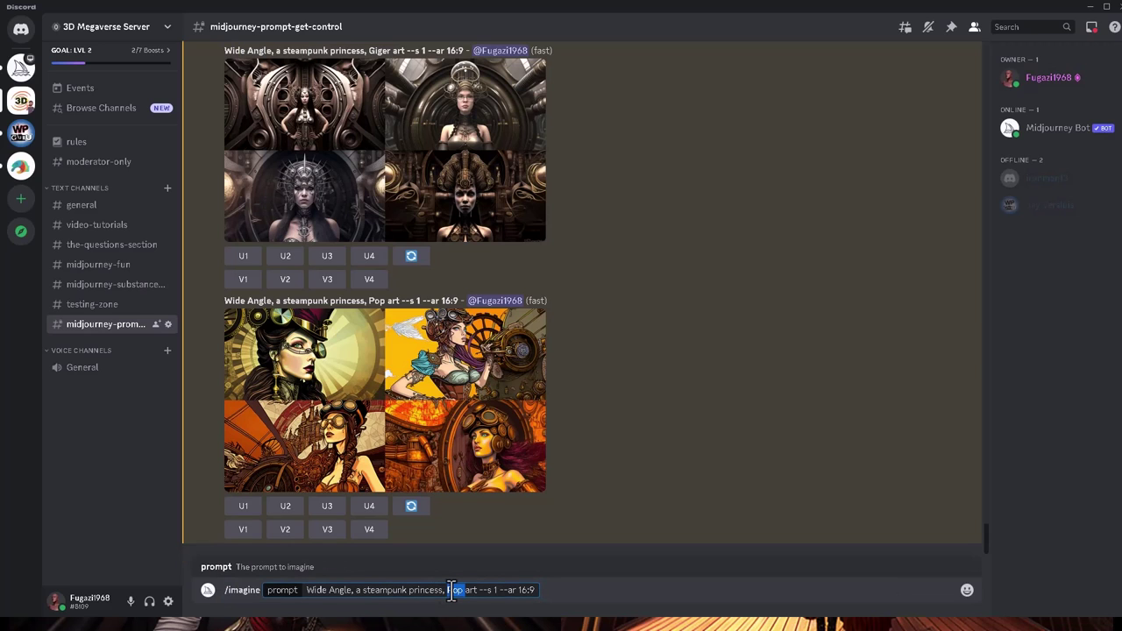
pyautogui.write('F')
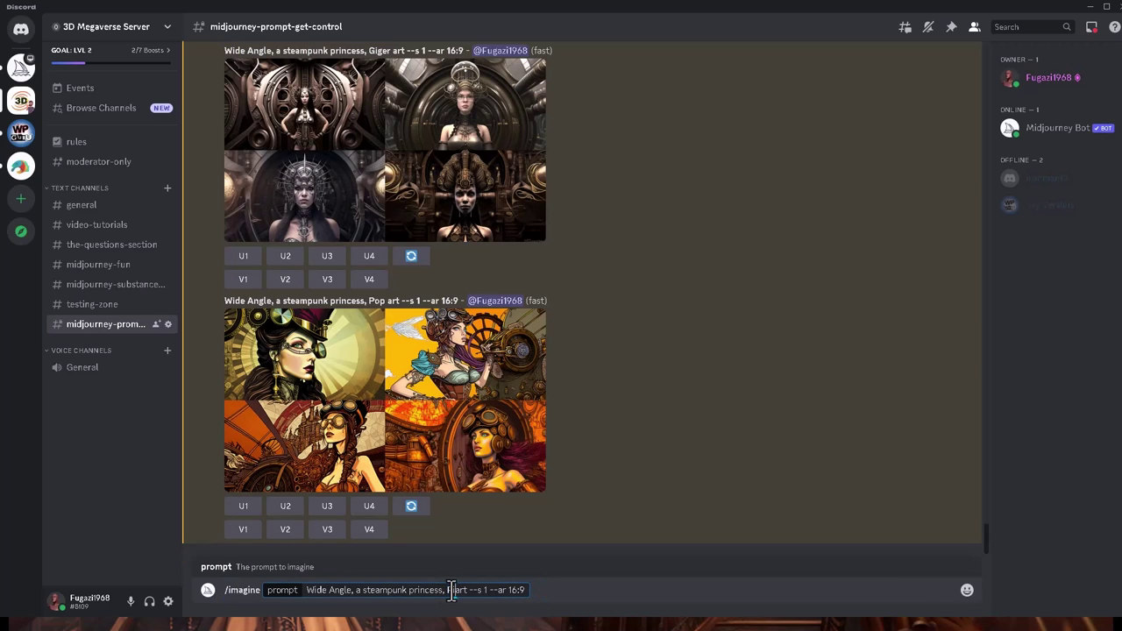
pyautogui.write('ine')
pyautogui.press('Return')
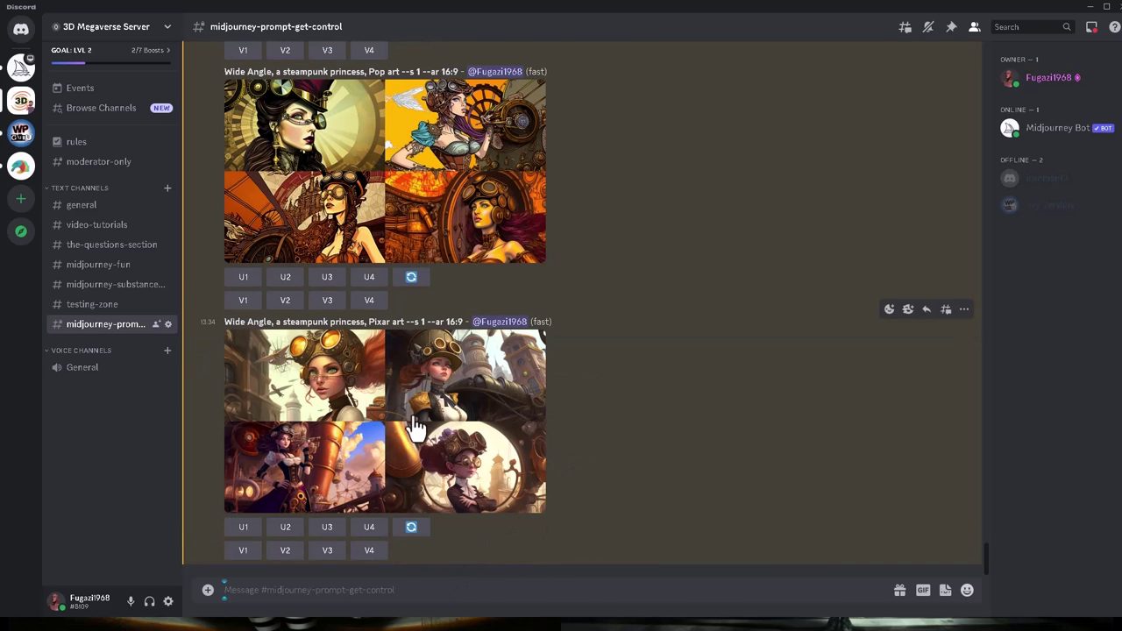
pyautogui.click(377, 420)
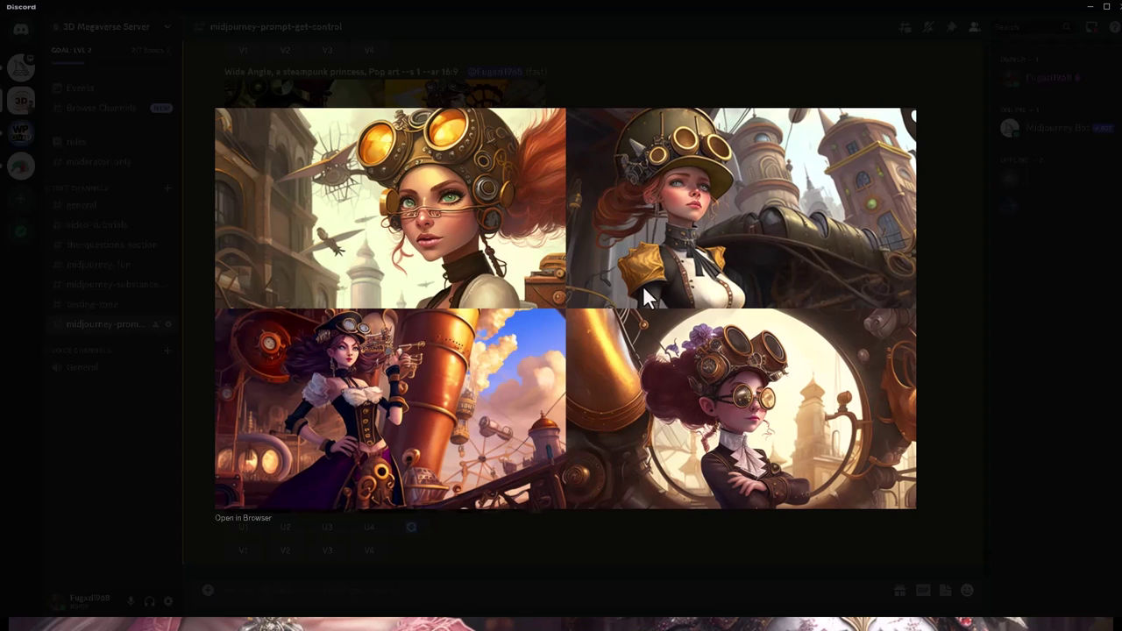
pyautogui.click(447, 584)
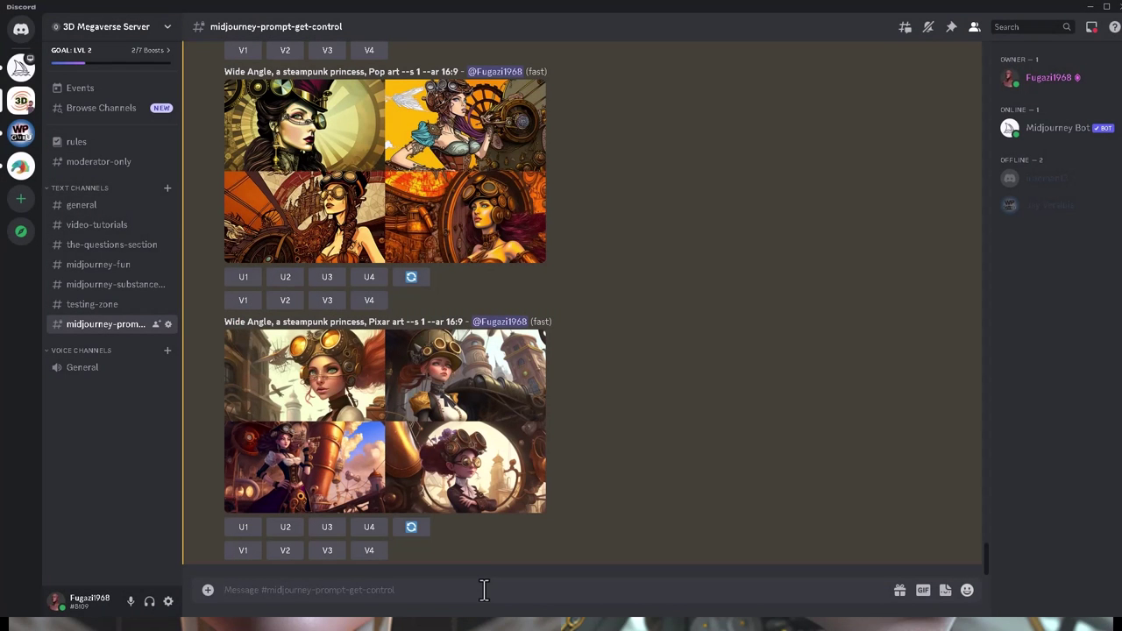
# Generate anime-style images by reusing the /imagine prompt as "Wide Angle, a steampunk princess, Anime --s 1 --ar 16:9".
pyautogui.click(484, 590)
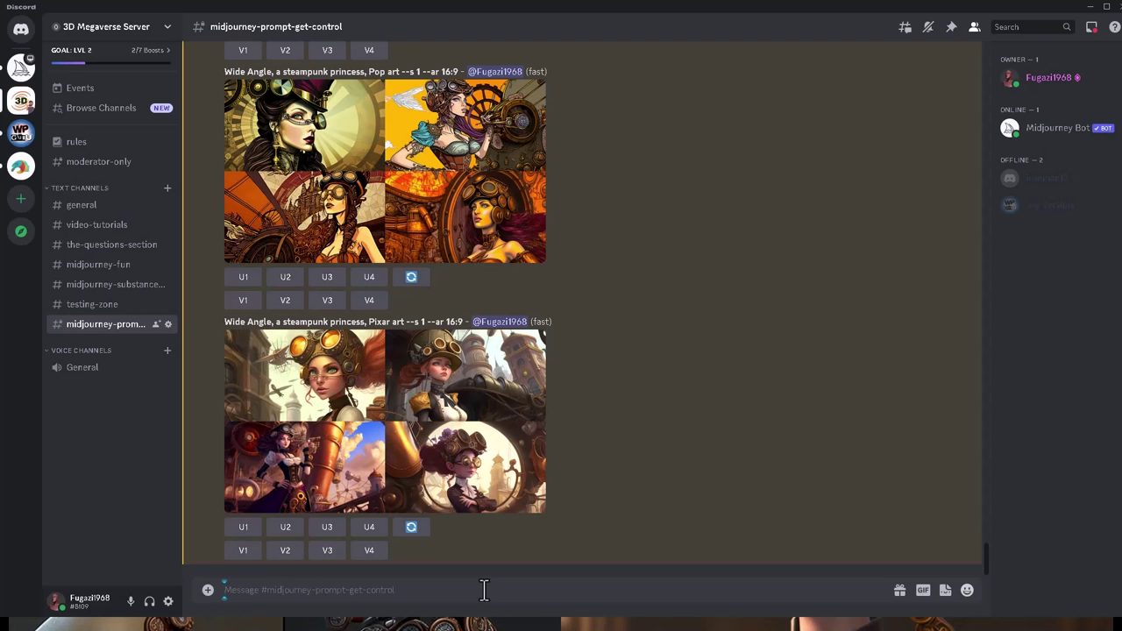
pyautogui.write('/imagine prompt: Wide Angle, a steampunk princess, Pixar art --s 1 --ar 16:9')
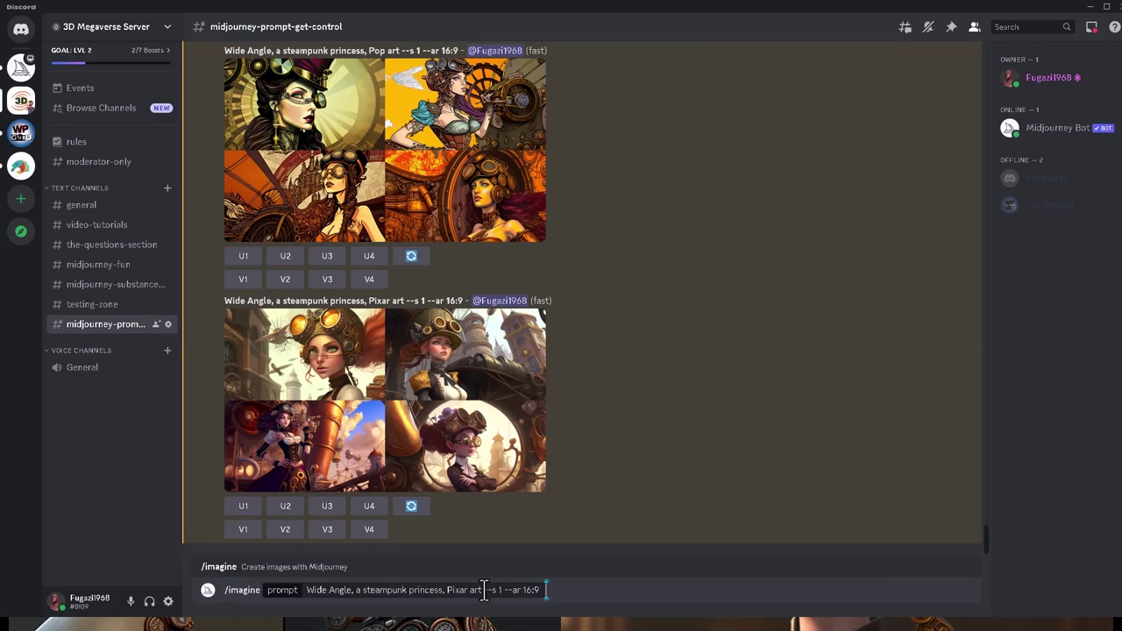
pyautogui.moveTo(484, 590); pyautogui.dragTo(446, 594)
pyautogui.write('Anime')
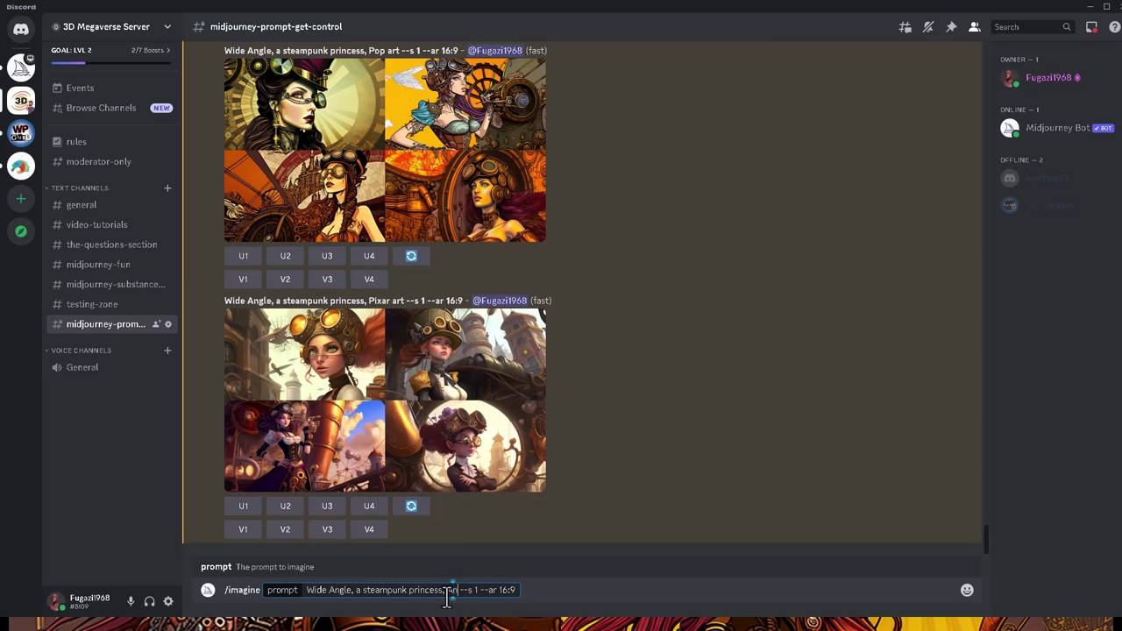
pyautogui.press('Return')
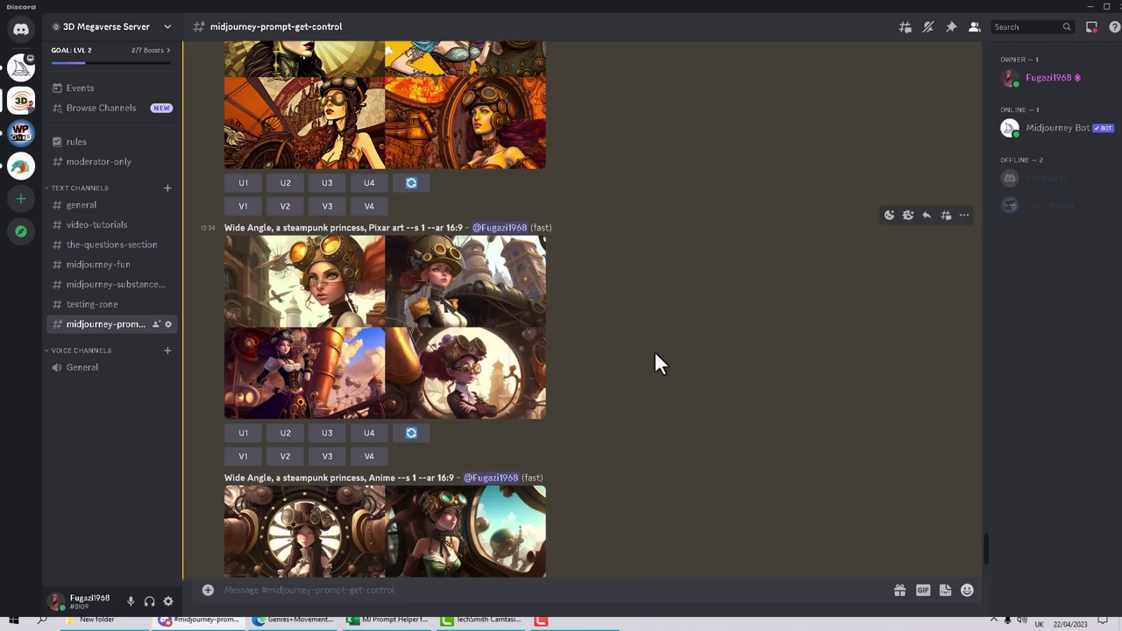
# Create variations of the fourth and second images in the Anime grid and view the second image's variation grid enlarged.
pyautogui.scroll(-3, 654, 353)
pyautogui.scroll(1, 611, 443)
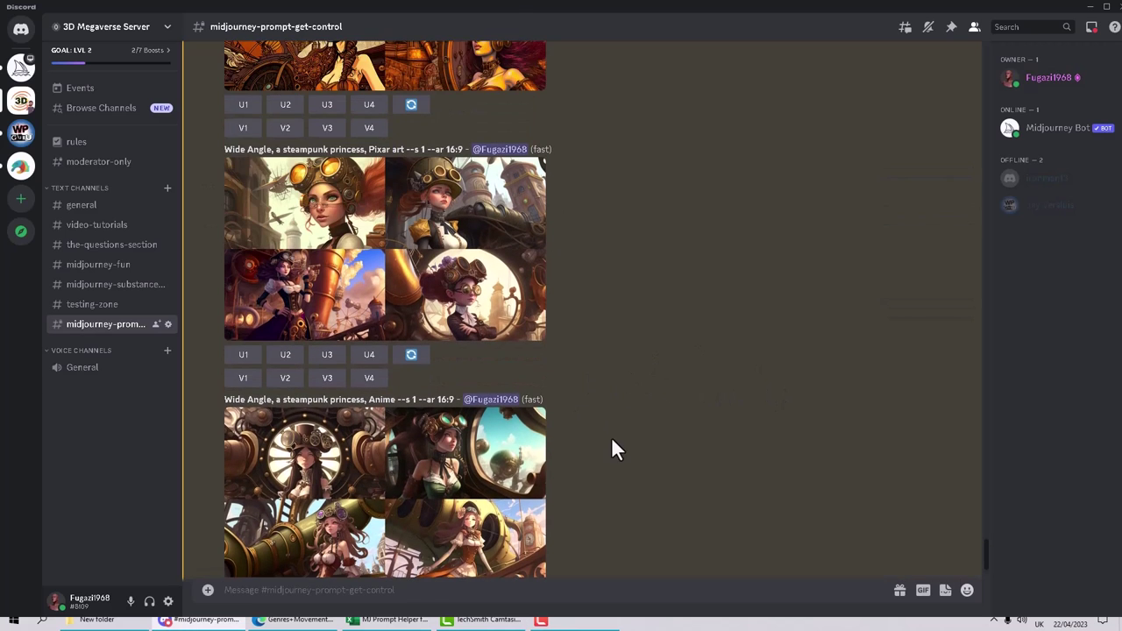
pyautogui.scroll(-1, 646, 451)
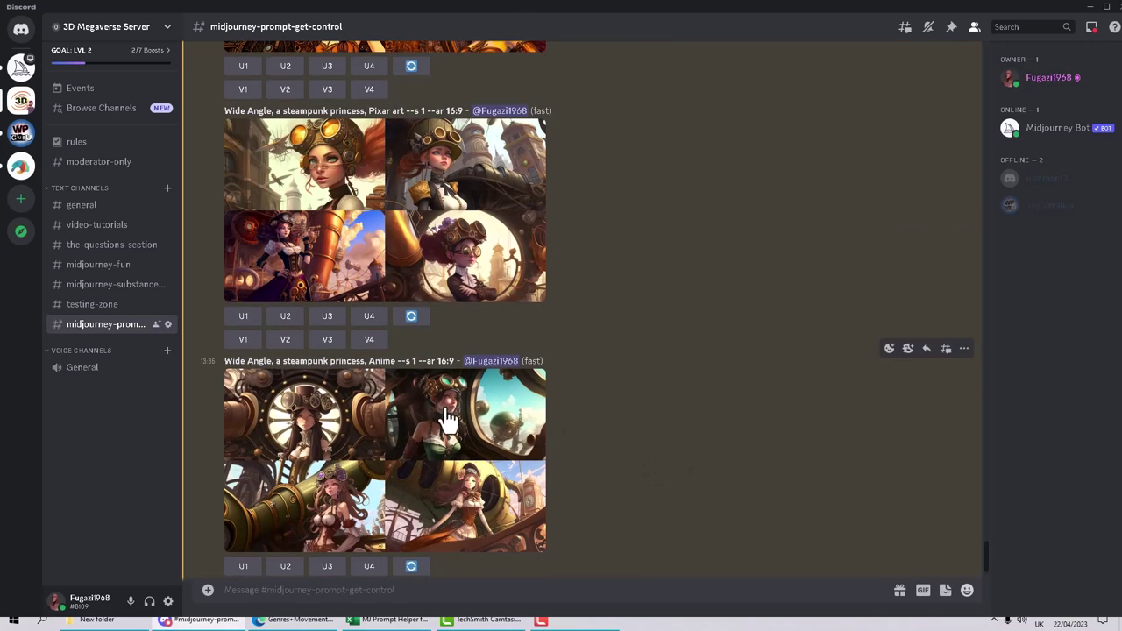
pyautogui.scroll(-1, 561, 434)
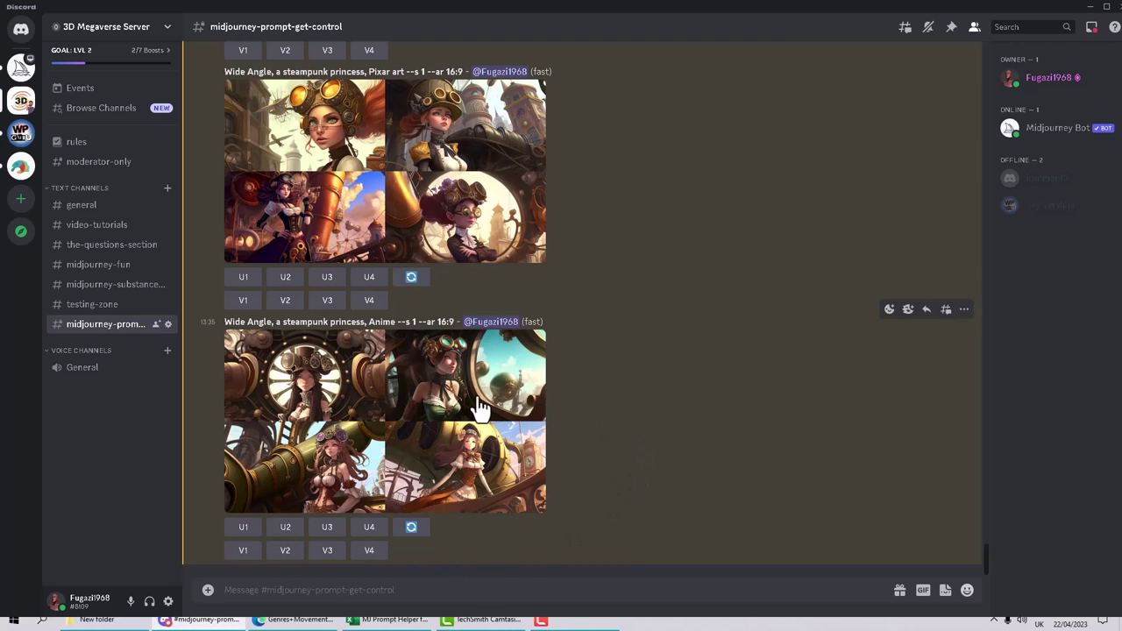
pyautogui.click(368, 550)
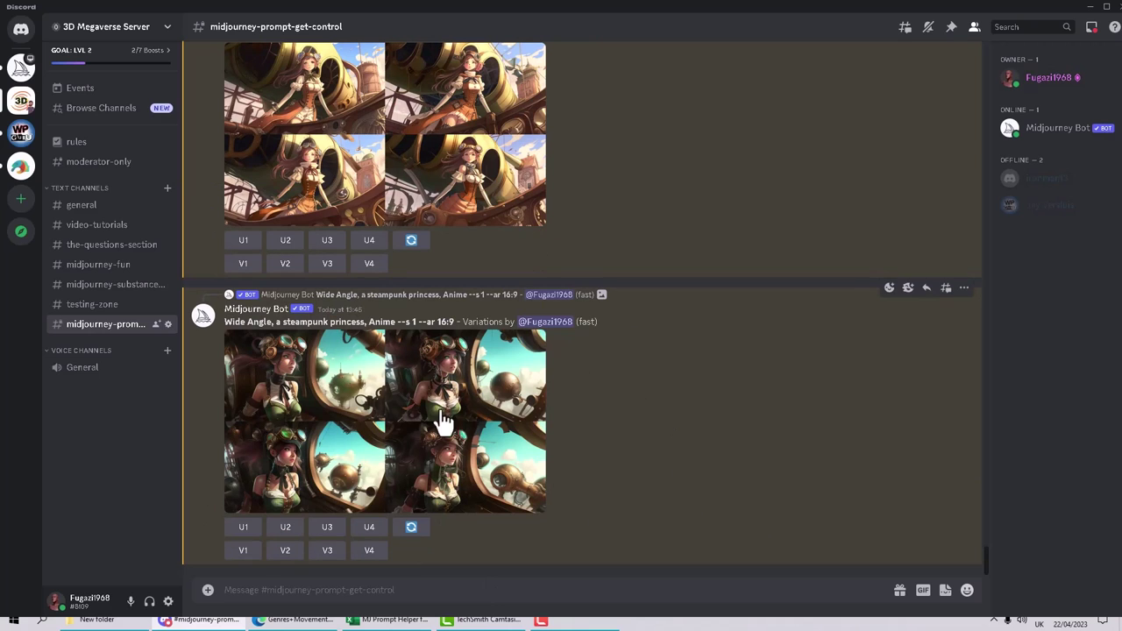
pyautogui.click(386, 429)
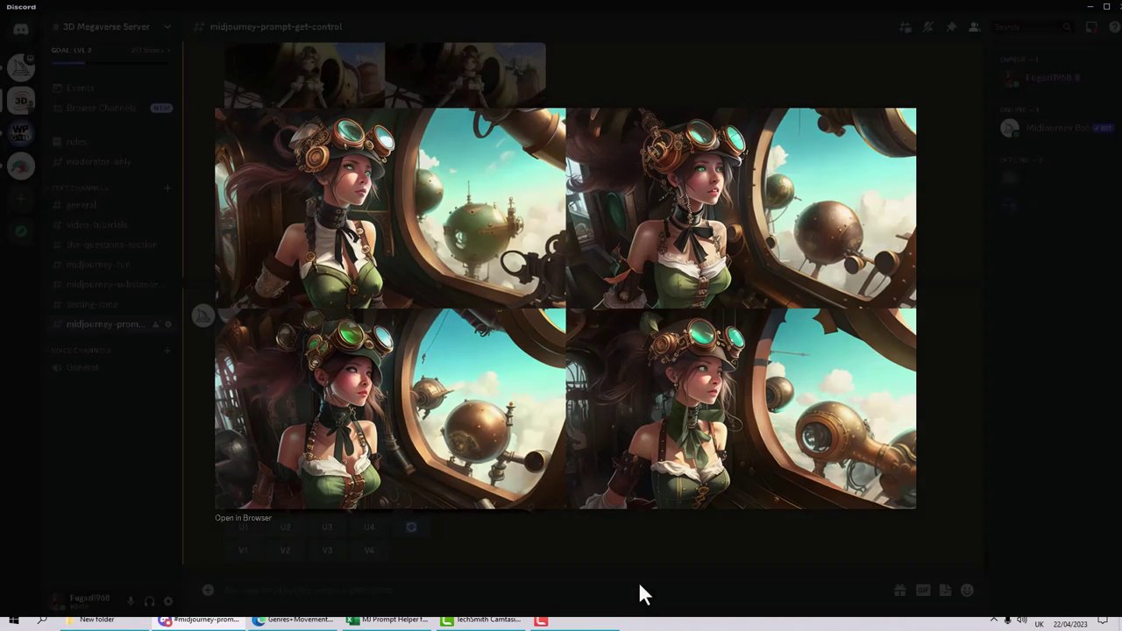
pyautogui.click(640, 582)
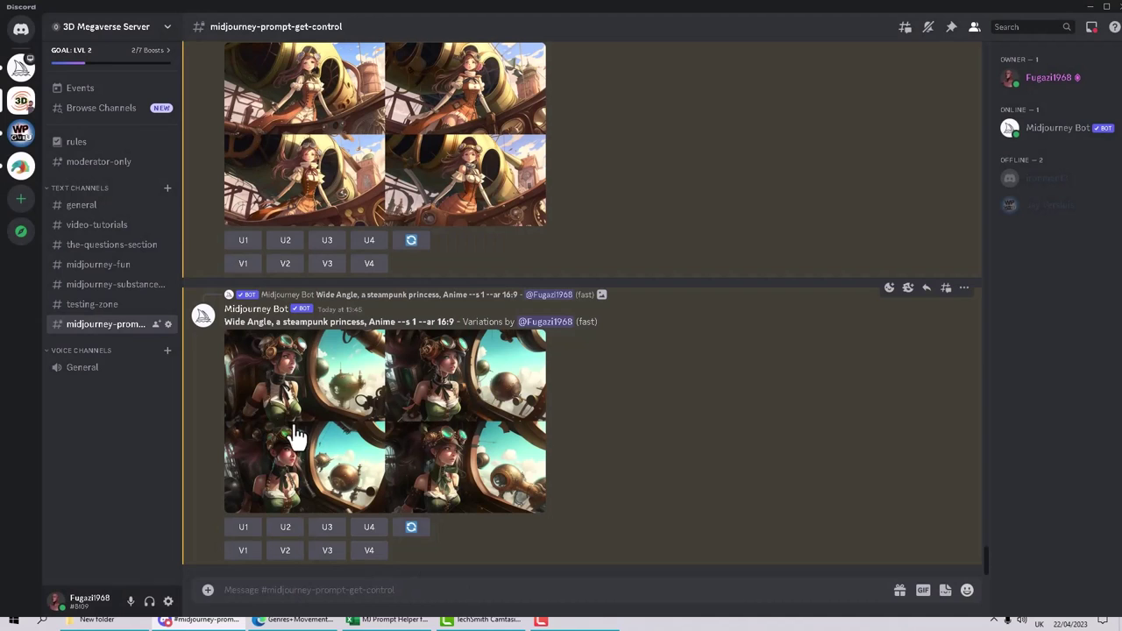
# Upscale the second variation, view it enlarged, and save the image as a PNG in the Downloads folder.
pyautogui.click(286, 528)
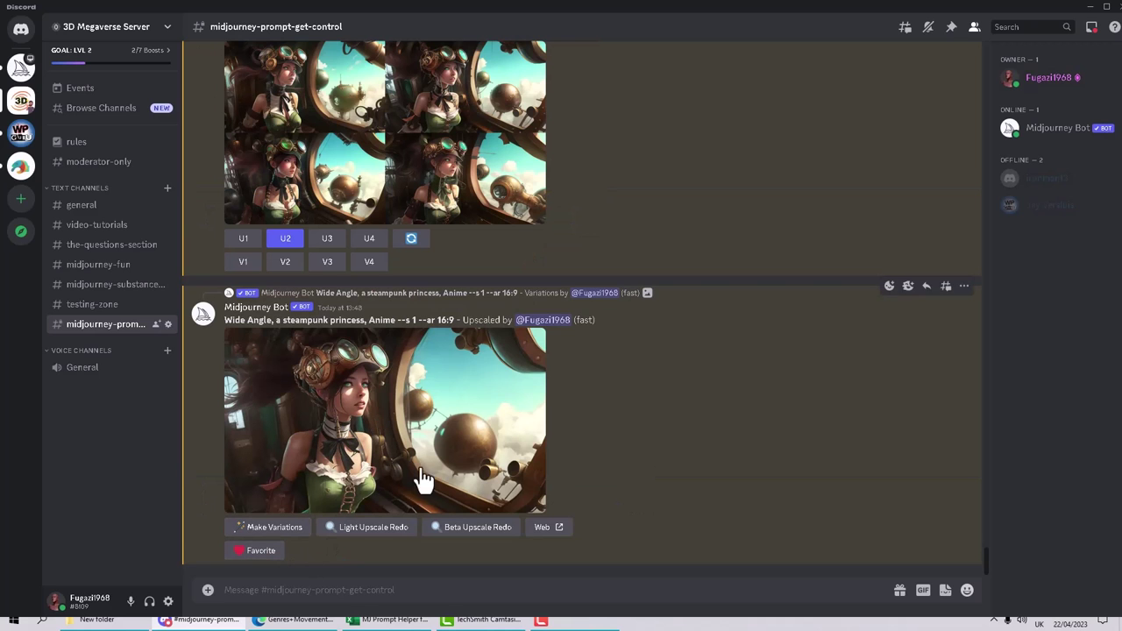
pyautogui.click(379, 431)
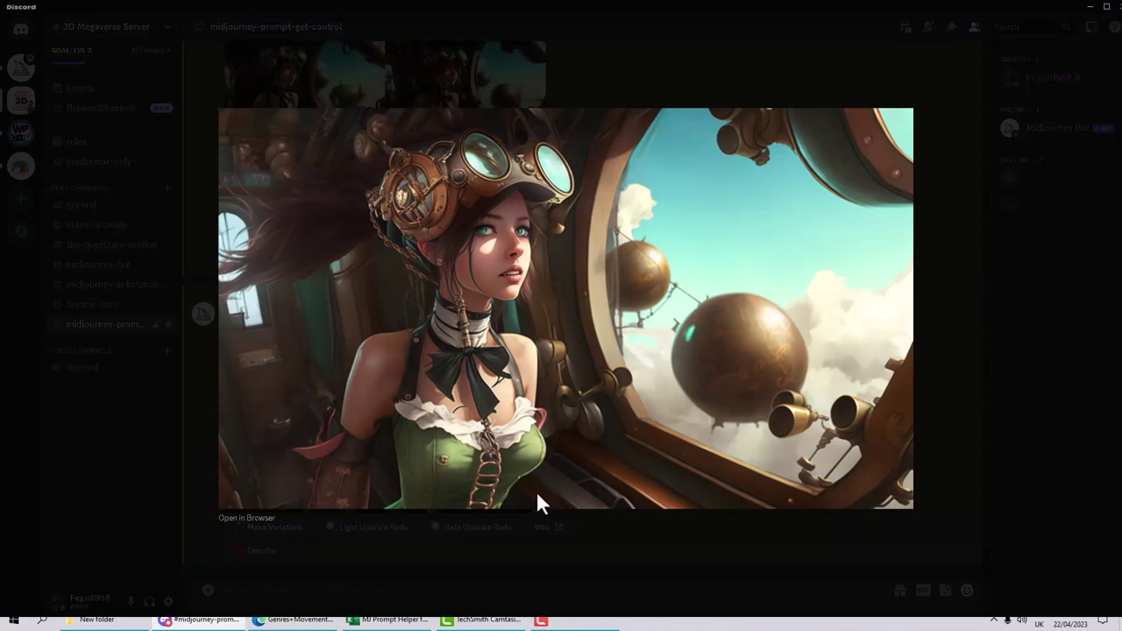
pyautogui.rightClick(565, 293)
pyautogui.click(572, 328)
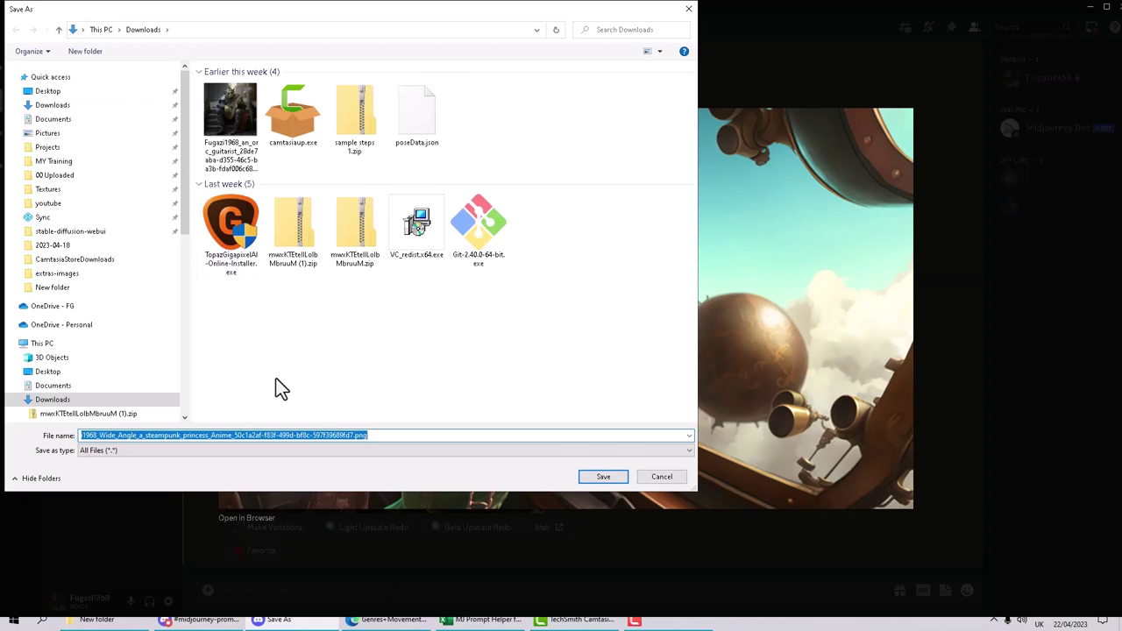
pyautogui.click(614, 479)
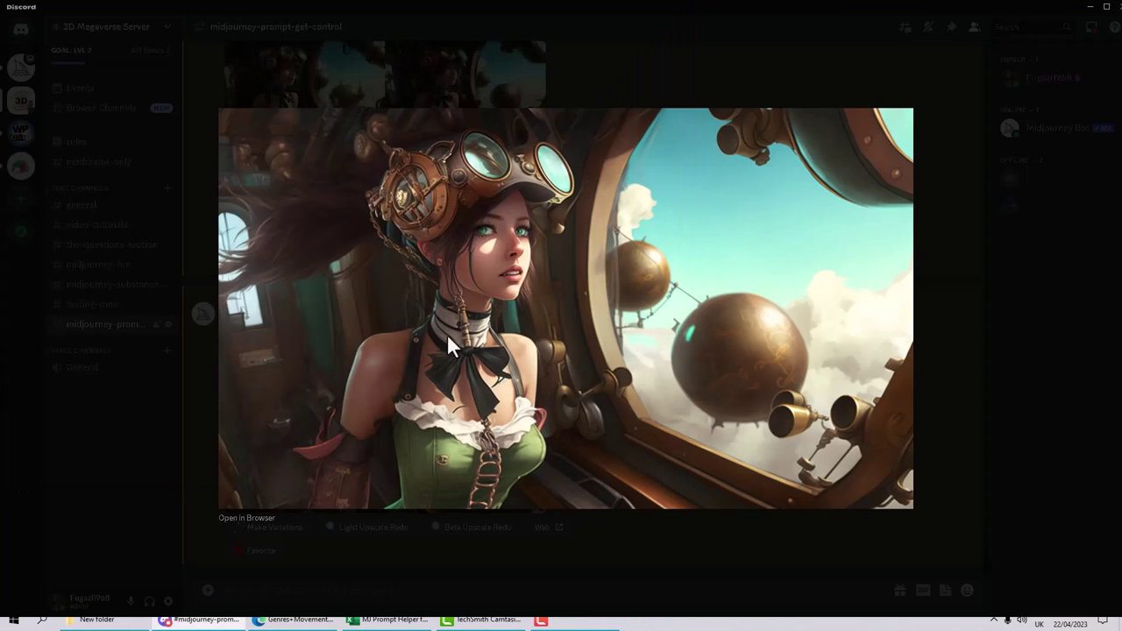
# Copy the link of the enlarged upscaled image and close the enlarged view.
pyautogui.rightClick(516, 330)
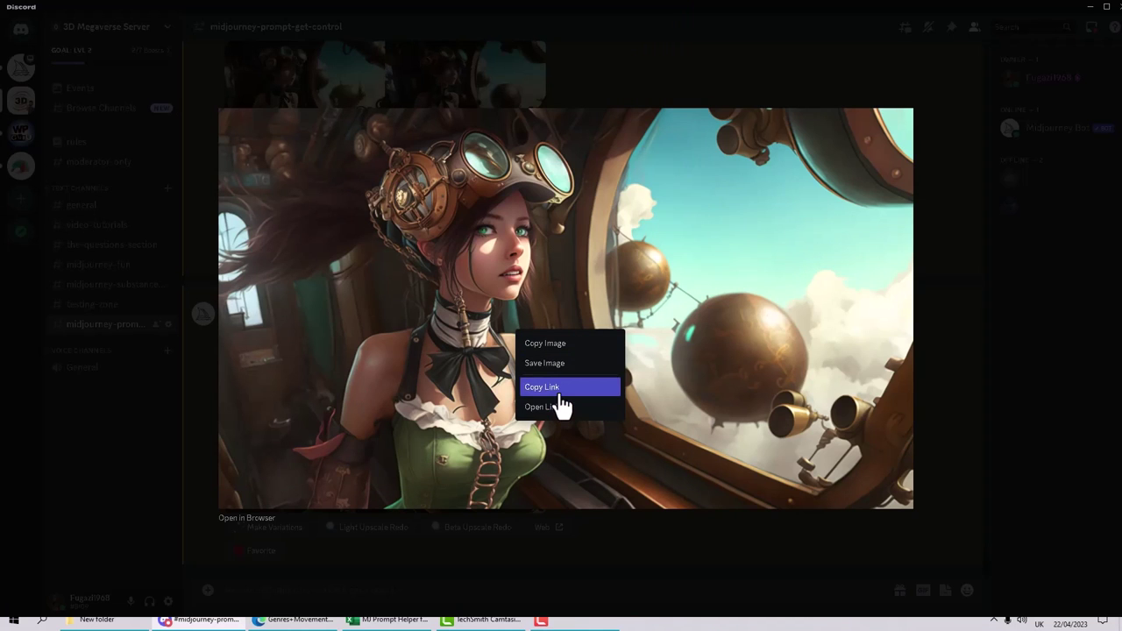
pyautogui.click(560, 392)
pyautogui.rightClick(561, 325)
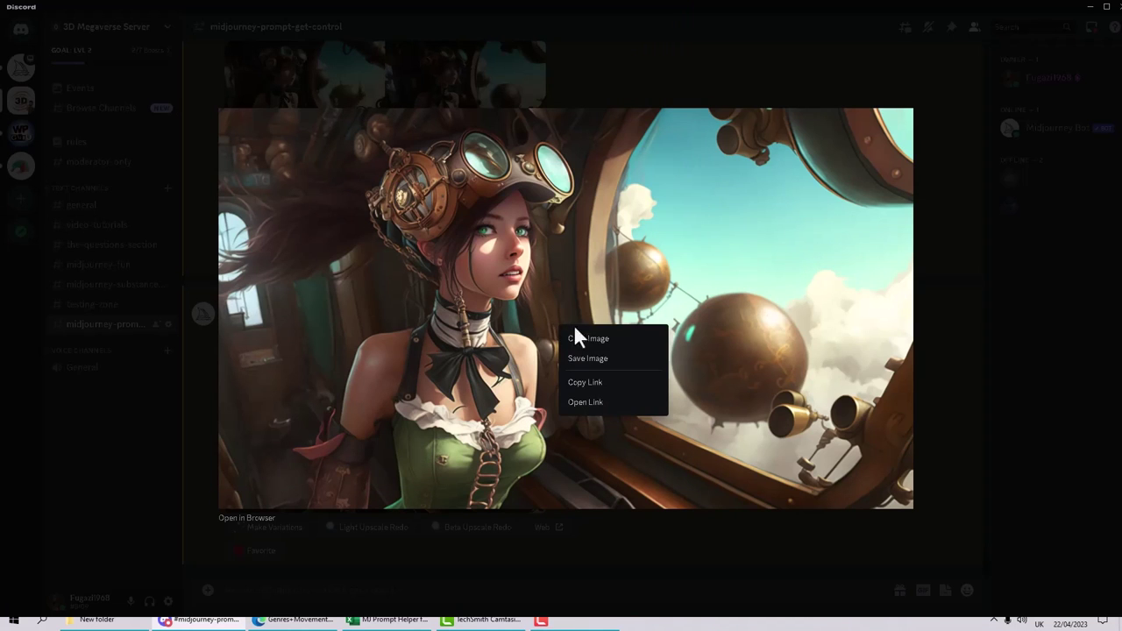
pyautogui.click(584, 390)
pyautogui.click(640, 580)
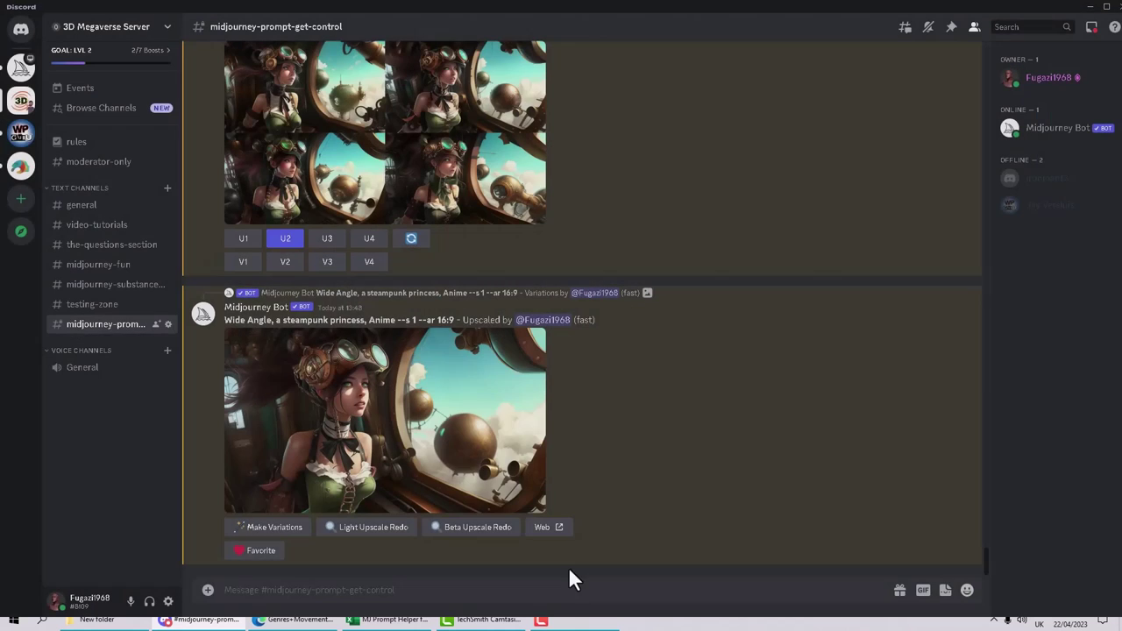
# Run /describe on the saved Wide Angle steampunk princess PNG, attaching it from the Downloads folder in File Explorer.
pyautogui.click(453, 589)
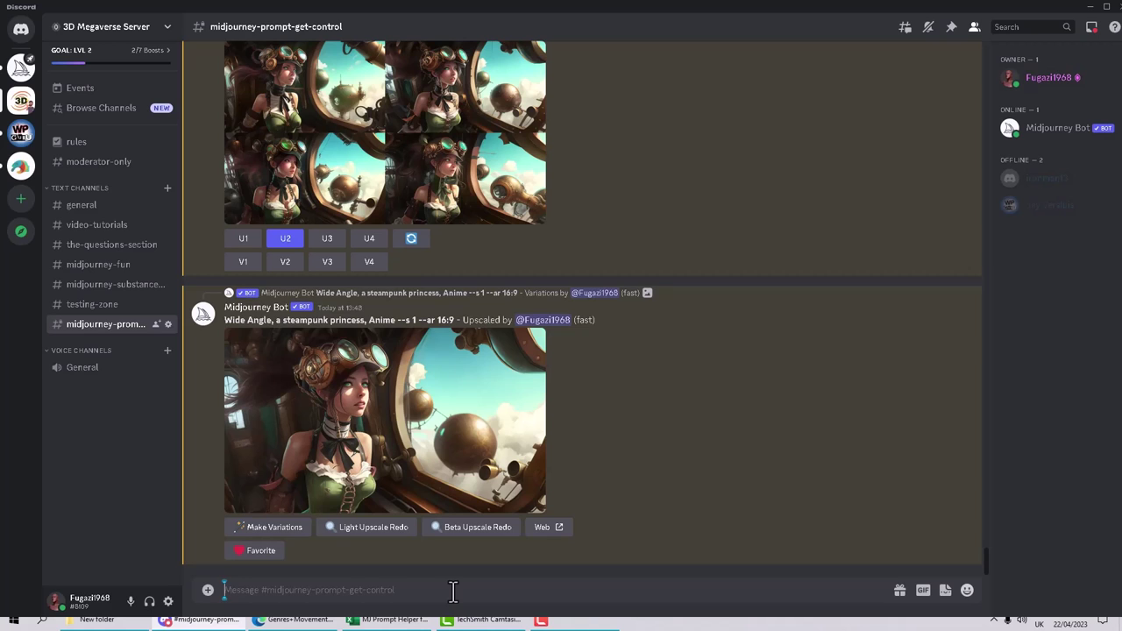
pyautogui.write('/')
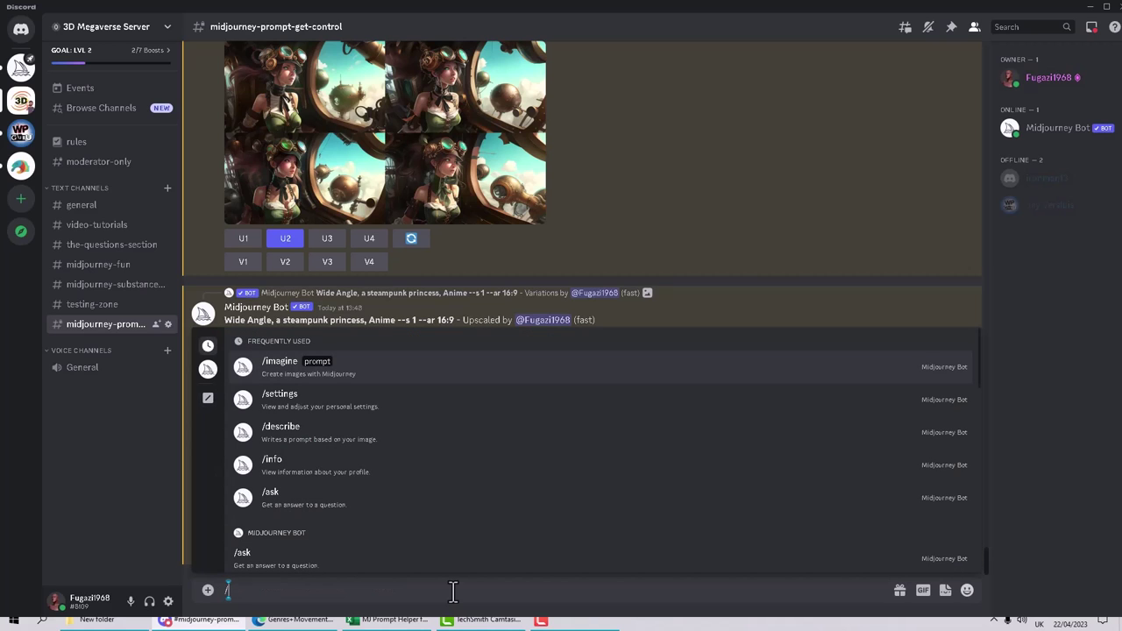
pyautogui.write('desc')
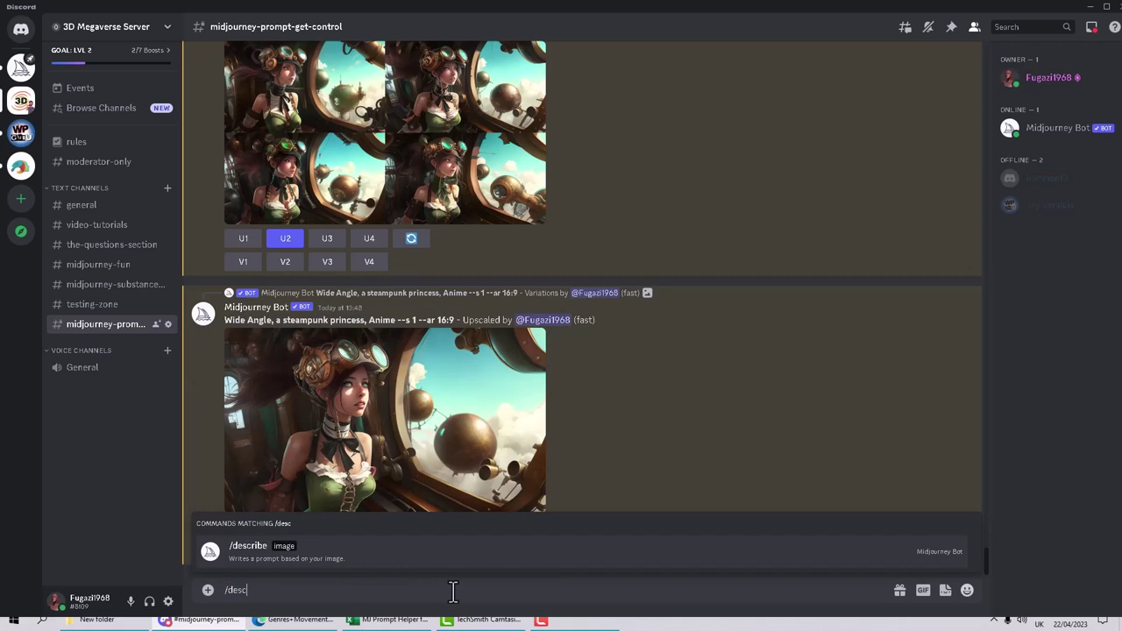
pyautogui.write('ribe')
pyautogui.press('Tab')
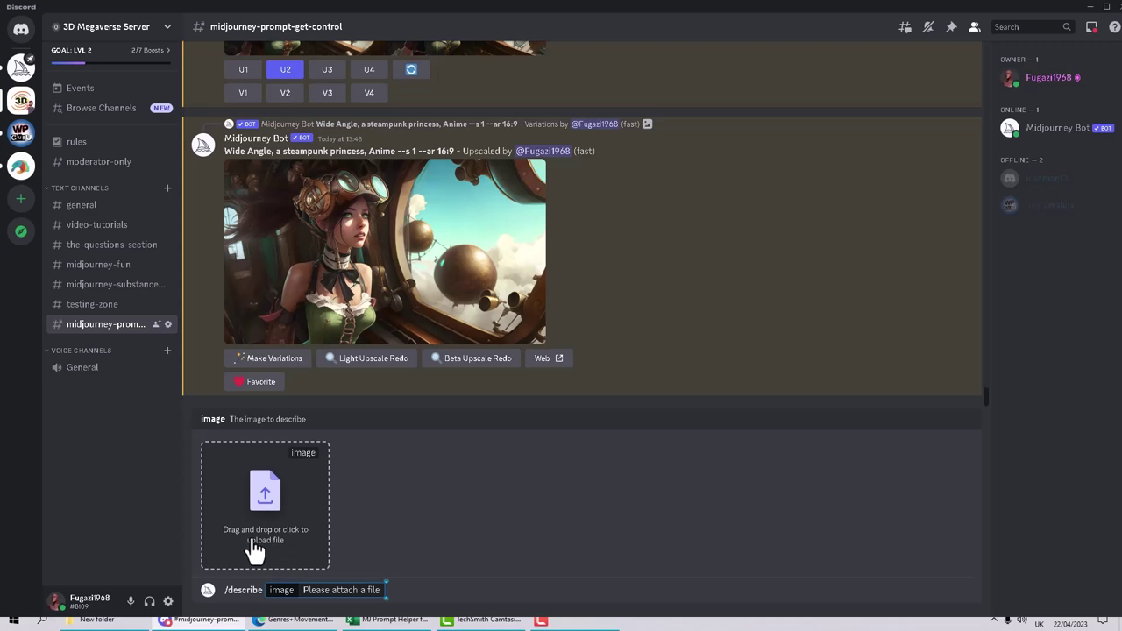
pyautogui.click(97, 623)
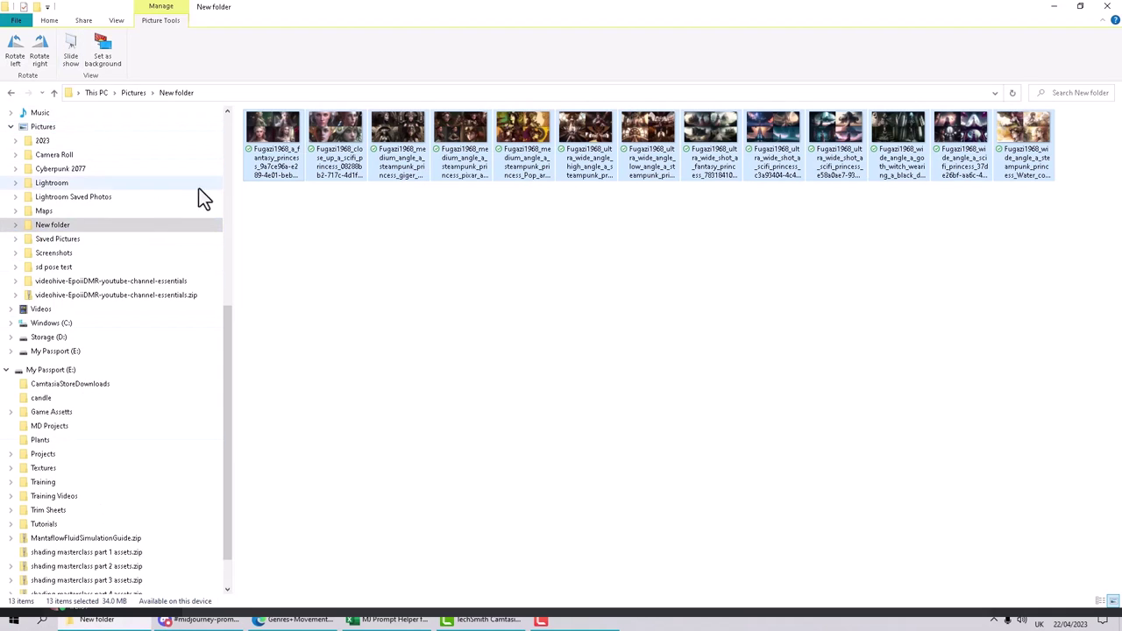
pyautogui.scroll(9, 230, 172)
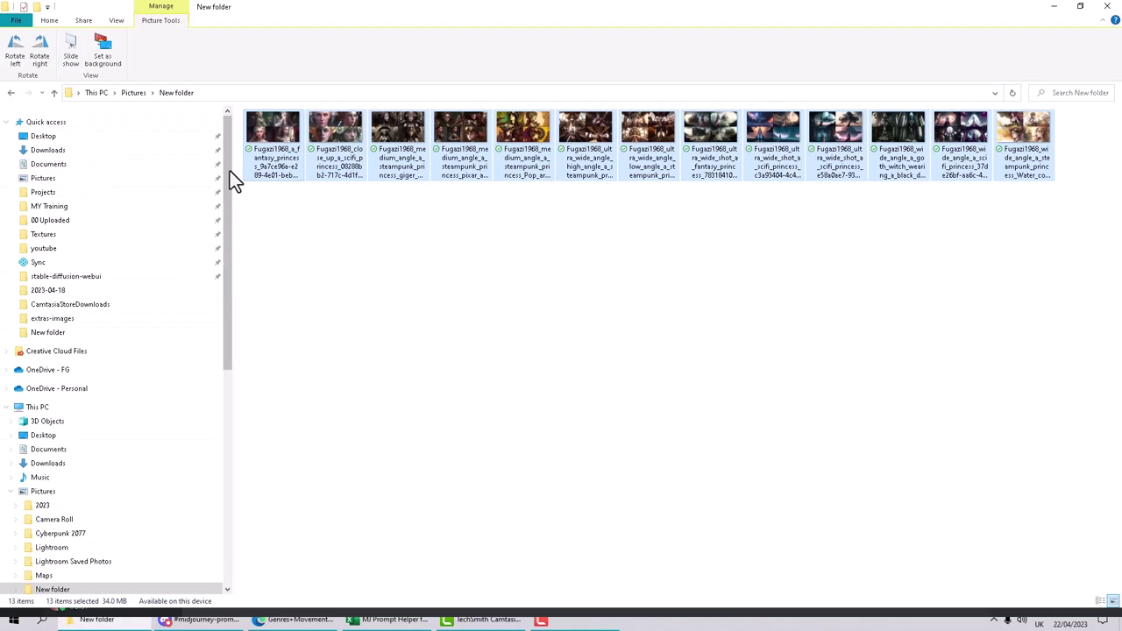
pyautogui.click(86, 151)
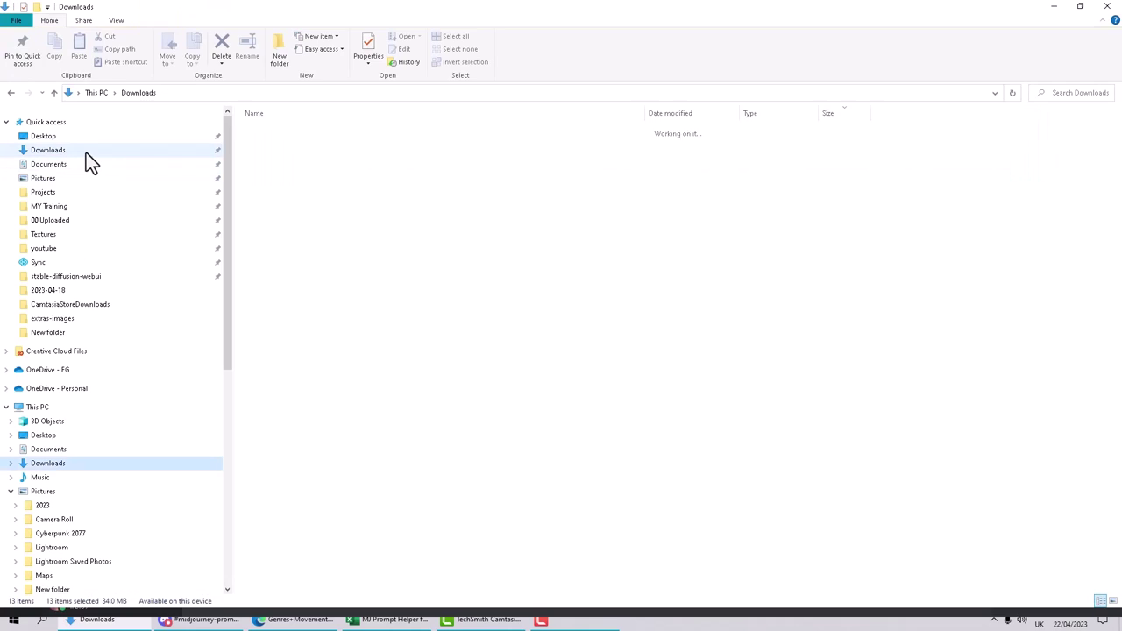
pyautogui.doubleClick(666, 13)
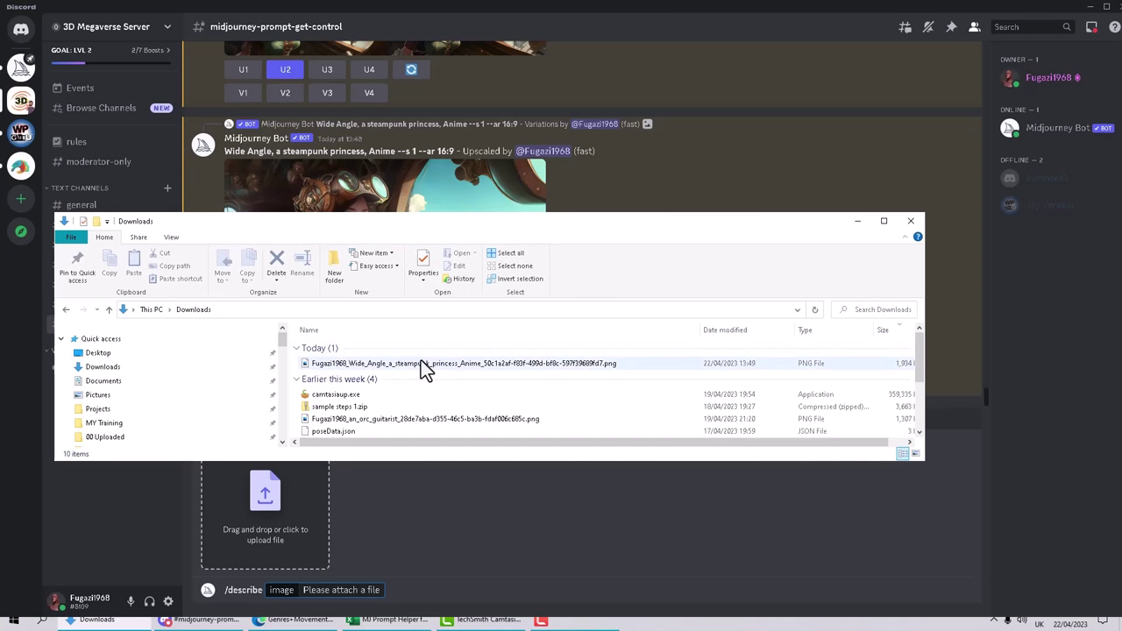
pyautogui.moveTo(421, 360); pyautogui.dragTo(268, 532)
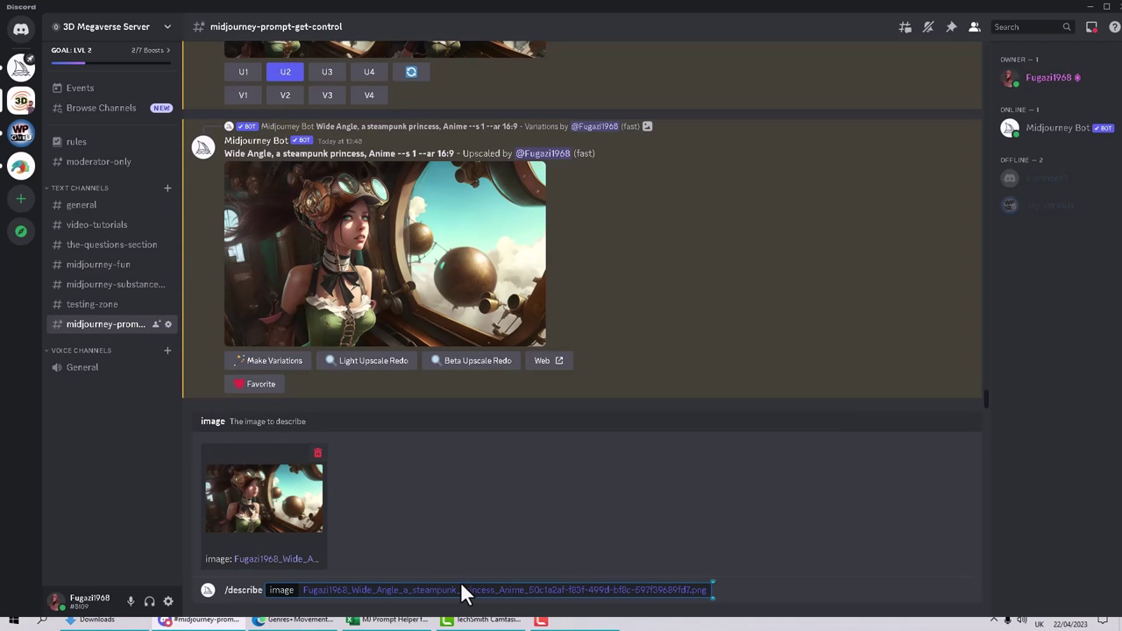
pyautogui.press('Return')
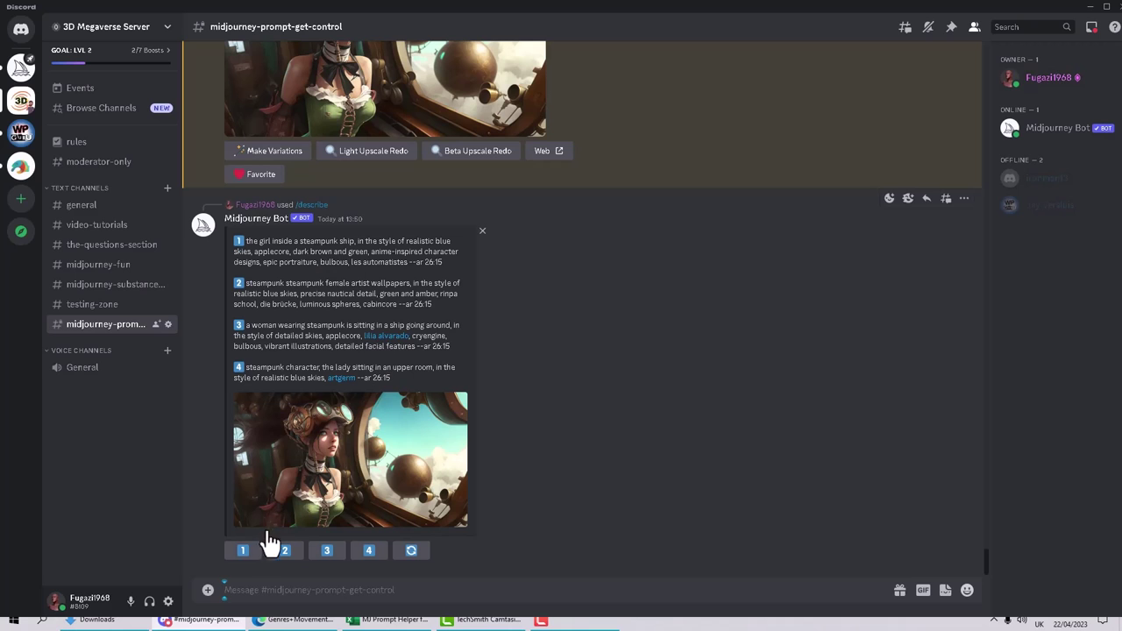
# Generate images from the first suggested prompt, "the girl inside a steampunk ship", and view the grid enlarged.
pyautogui.click(243, 552)
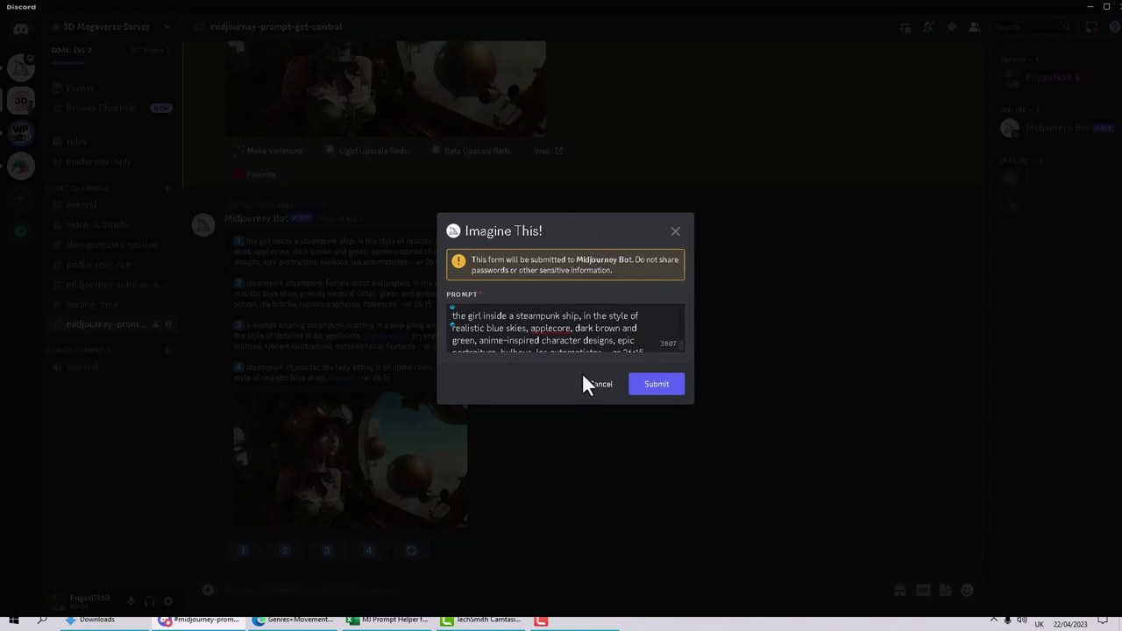
pyautogui.click(669, 382)
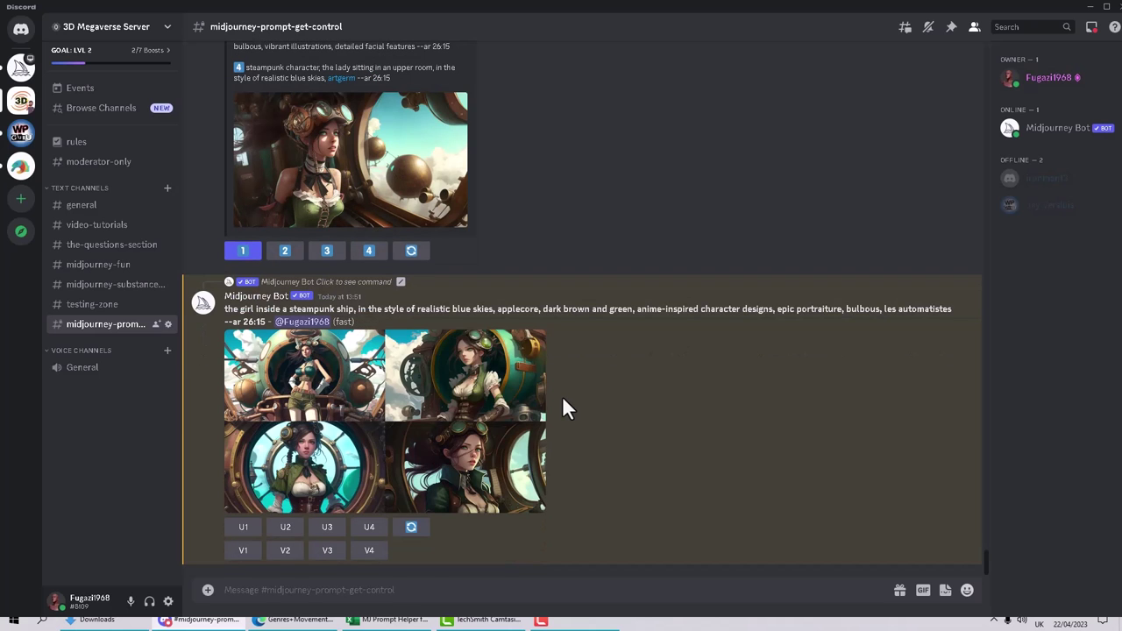
pyautogui.click(359, 412)
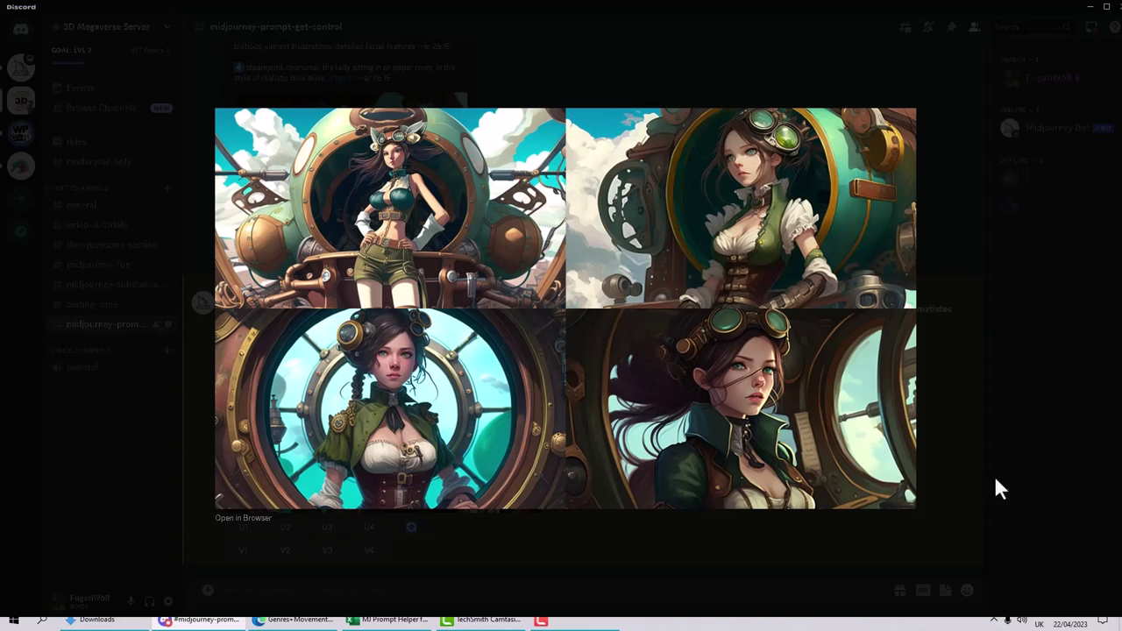
pyautogui.click(725, 571)
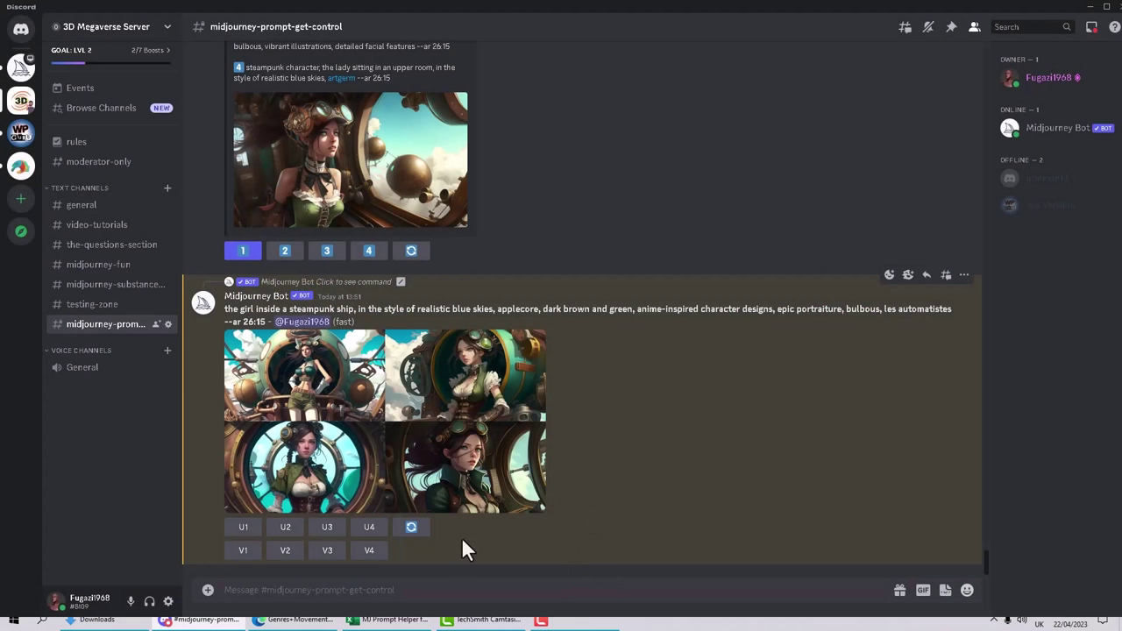
# Generate images from the third suggested prompt, "a woman wearing steampunk is sitting in a ship", and compare them with the first prompt's grid.
pyautogui.scroll(1, 429, 465)
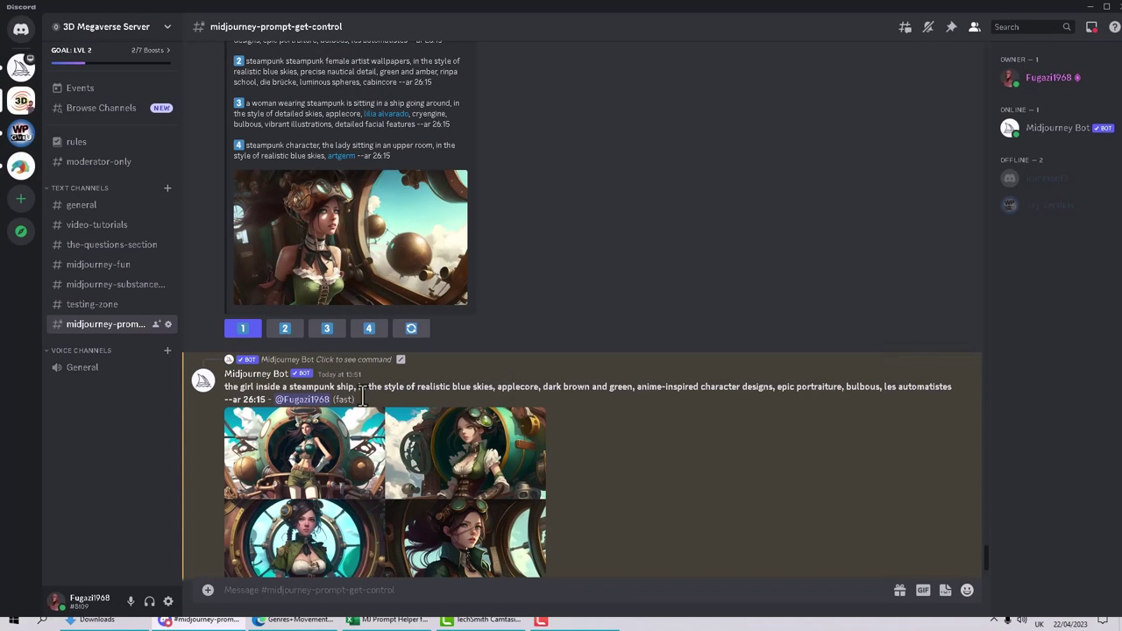
pyautogui.scroll(2, 621, 237)
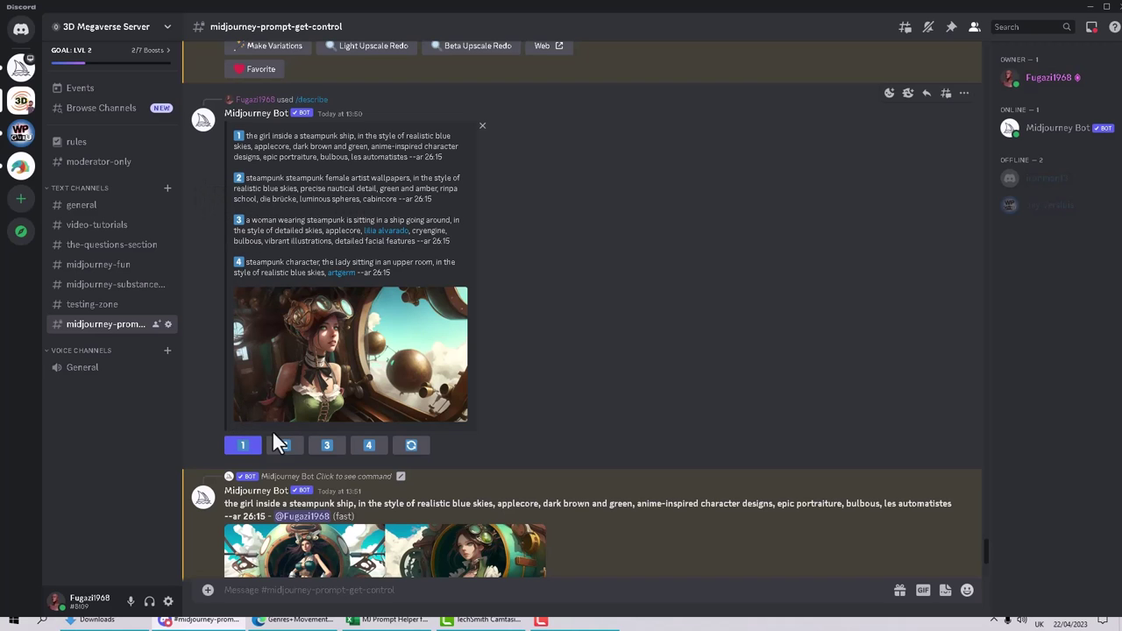
pyautogui.click(327, 450)
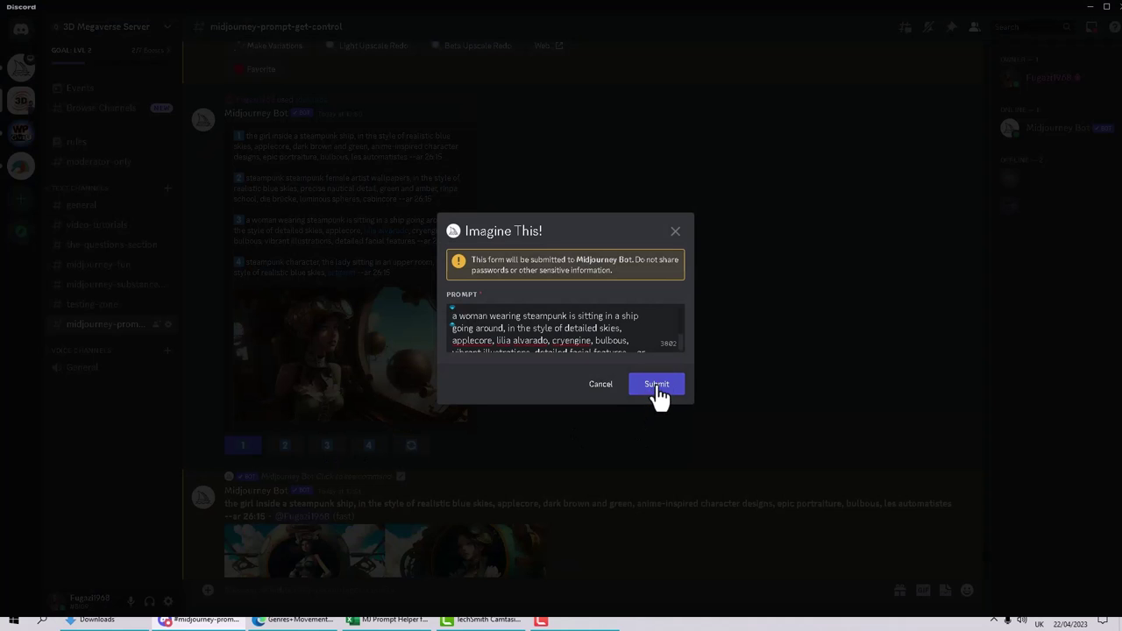
pyautogui.click(660, 385)
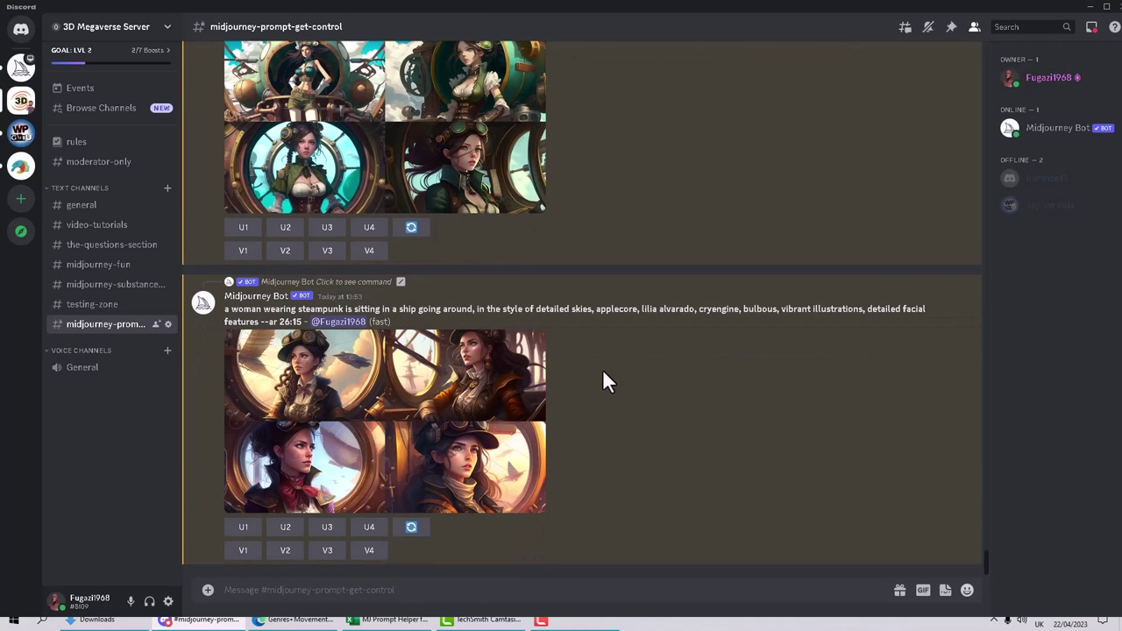
pyautogui.scroll(1, 393, 396)
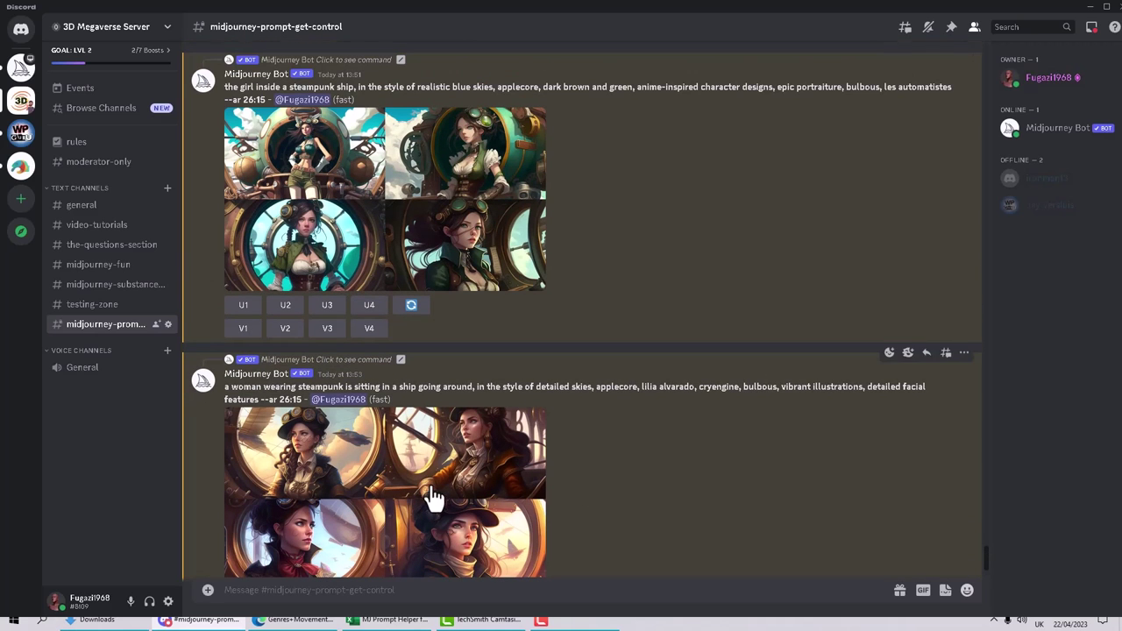
pyautogui.scroll(4, 435, 497)
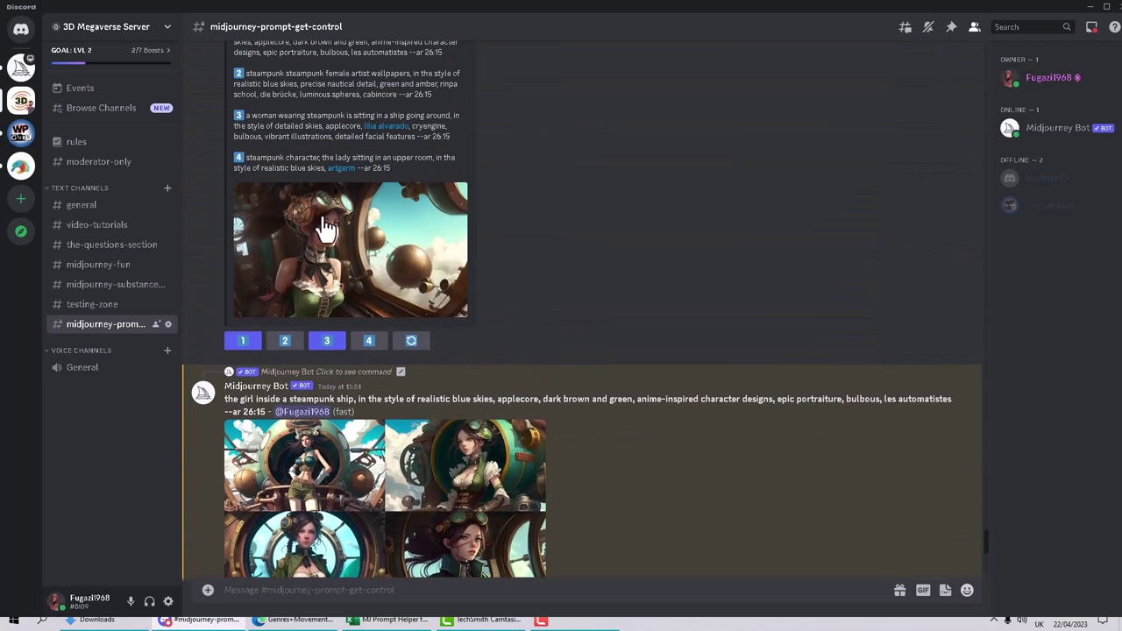
pyautogui.scroll(-3, 585, 518)
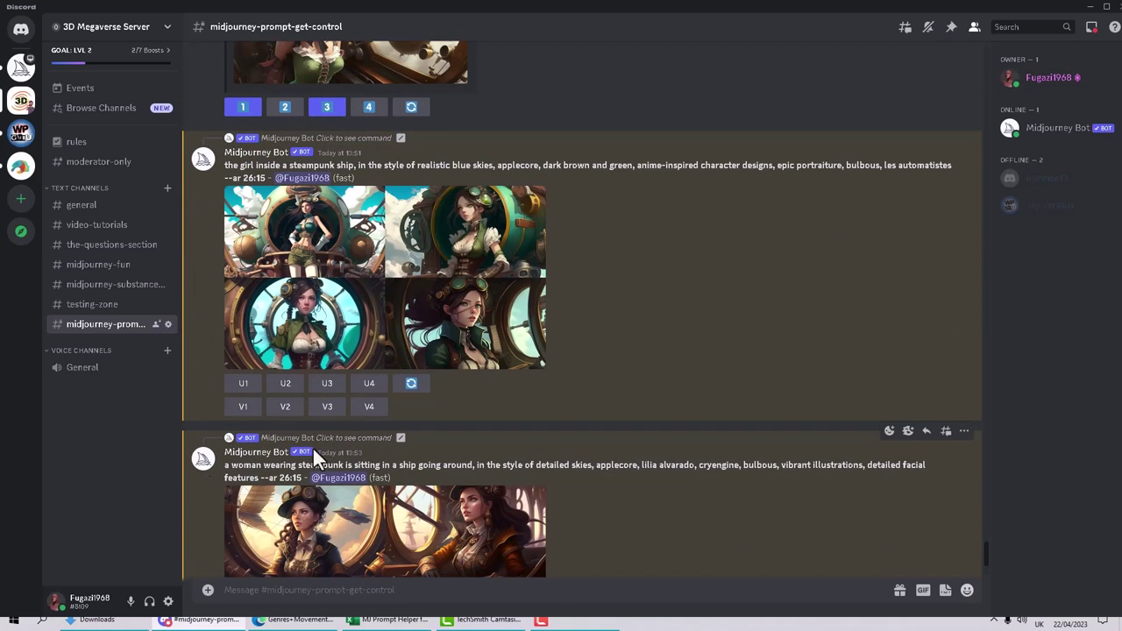
pyautogui.scroll(-1, 484, 555)
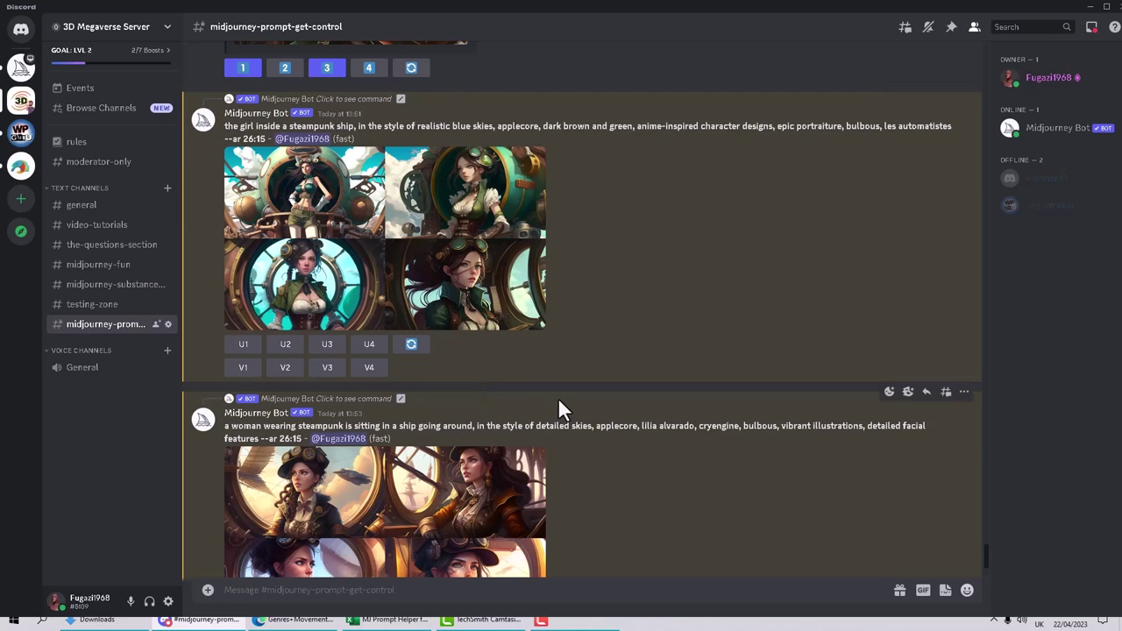
# Highlight the style terms applecore, cryengine, vibrant and illustrations one by one in the "a woman wearing steampunk" prompt.
pyautogui.doubleClick(603, 428)
pyautogui.doubleClick(705, 428)
pyautogui.doubleClick(789, 428)
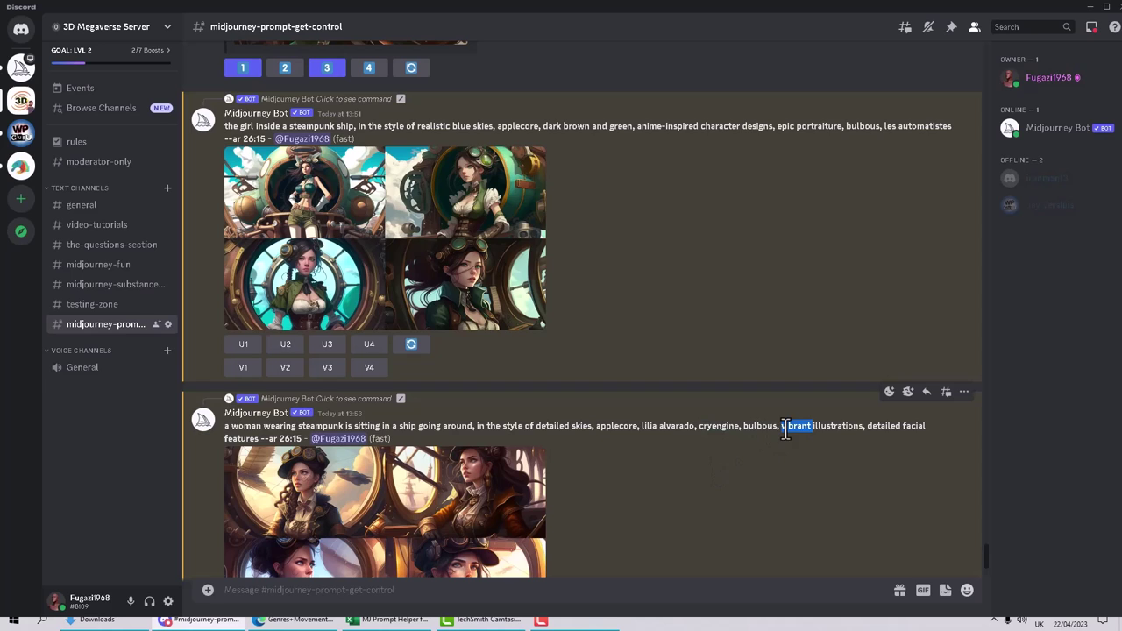
pyautogui.doubleClick(838, 427)
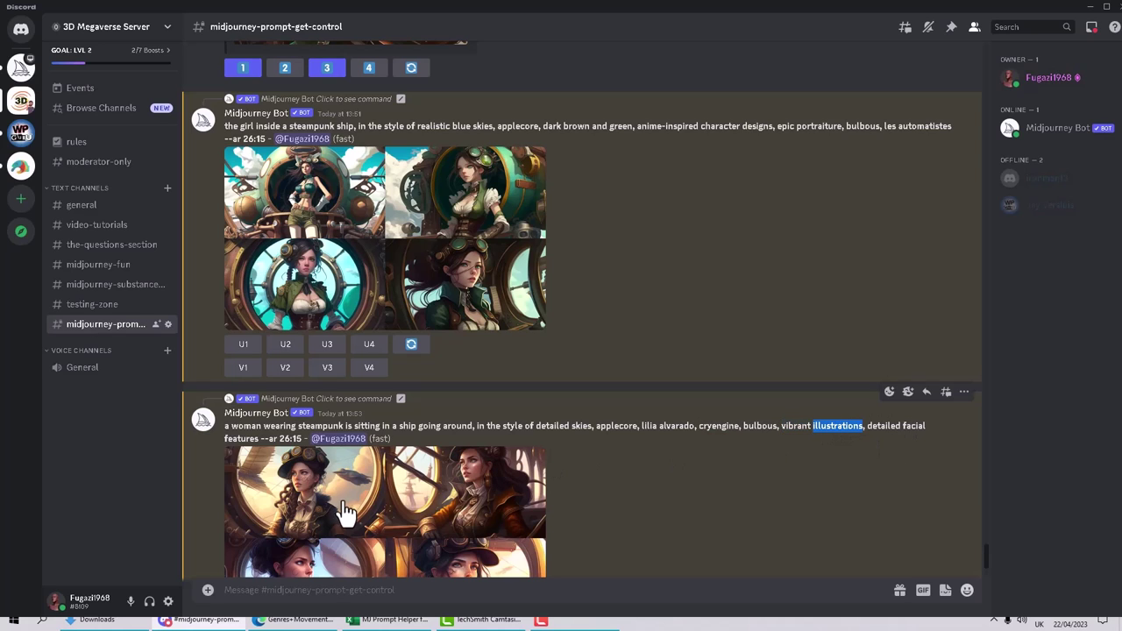
# Copy the phrase "detailed facial features" from the "a woman wearing steampunk" prompt.
pyautogui.moveTo(259, 438); pyautogui.dragTo(391, 441)
pyautogui.moveTo(840, 432); pyautogui.dragTo(885, 433)
pyautogui.rightClick(887, 433)
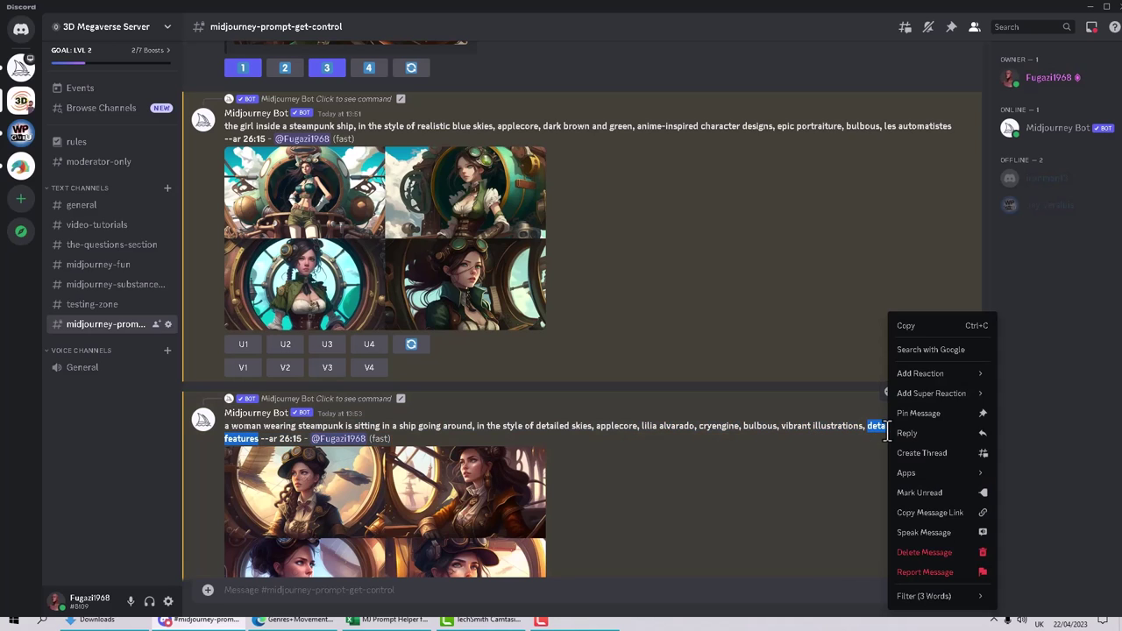
pyautogui.click(911, 326)
# Enter the earlier prompt "Wide Angle, a steampunk princess, Anime --s 1 --ar 16:9" as an /imagine command in the message field.
pyautogui.scroll(-2, 614, 534)
pyautogui.click(487, 589)
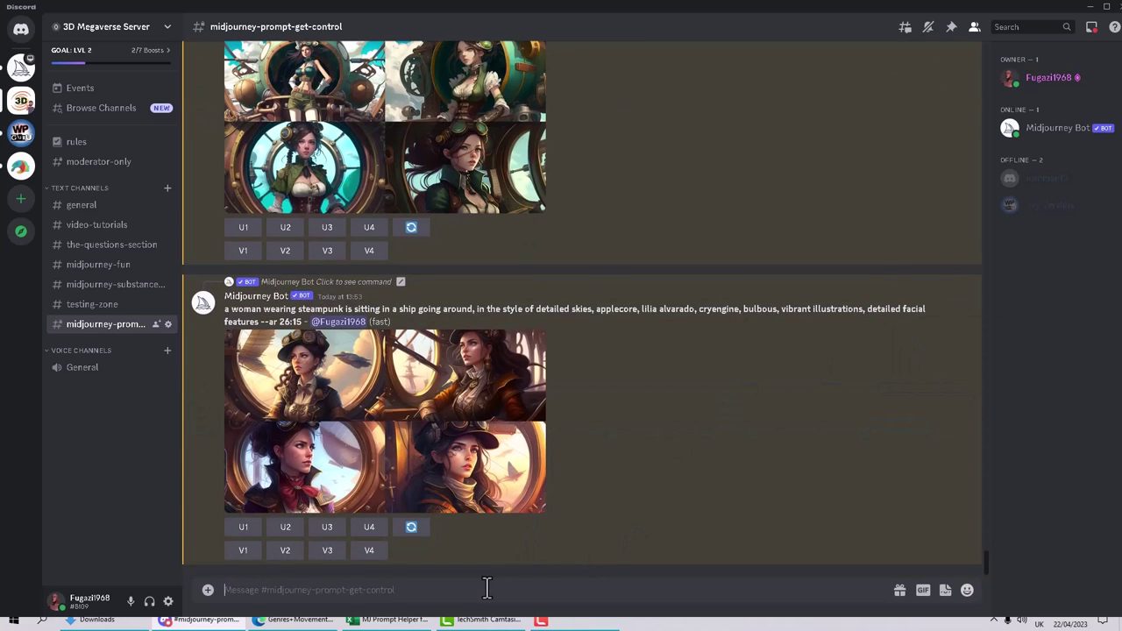
pyautogui.write('/imagine')
pyautogui.press('BackSpace')
pyautogui.press('BackSpace')
pyautogui.press('BackSpace')
pyautogui.press('BackSpace')
pyautogui.press('BackSpace')
pyautogui.press('BackSpace')
pyautogui.press('BackSpace')
pyautogui.press('BackSpace')
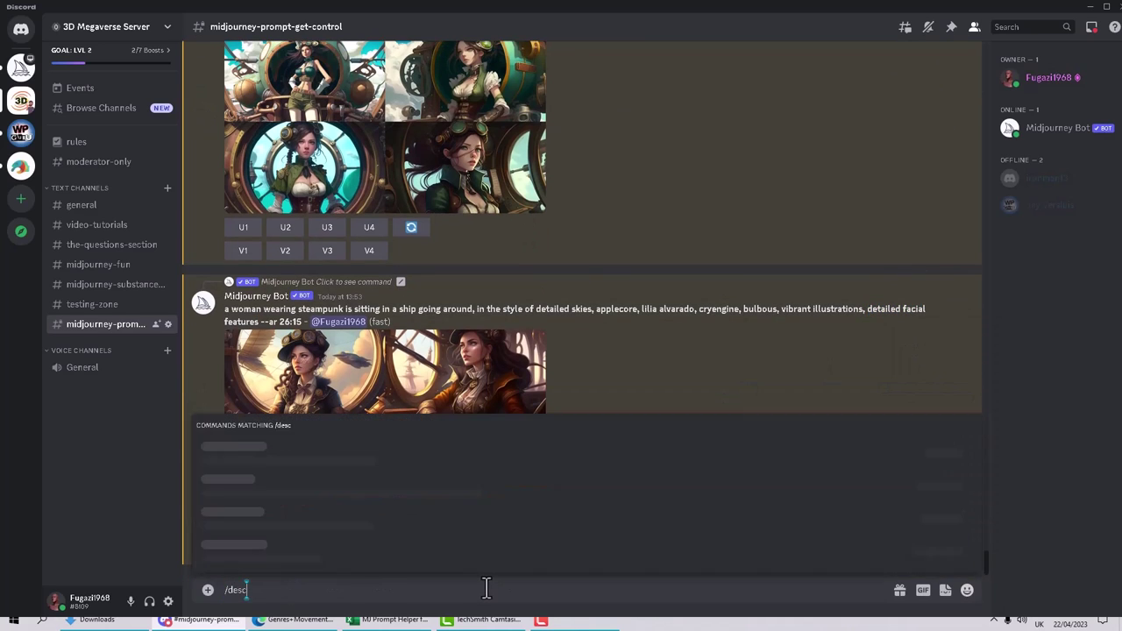
pyautogui.hotkey('ctrl', 'v')
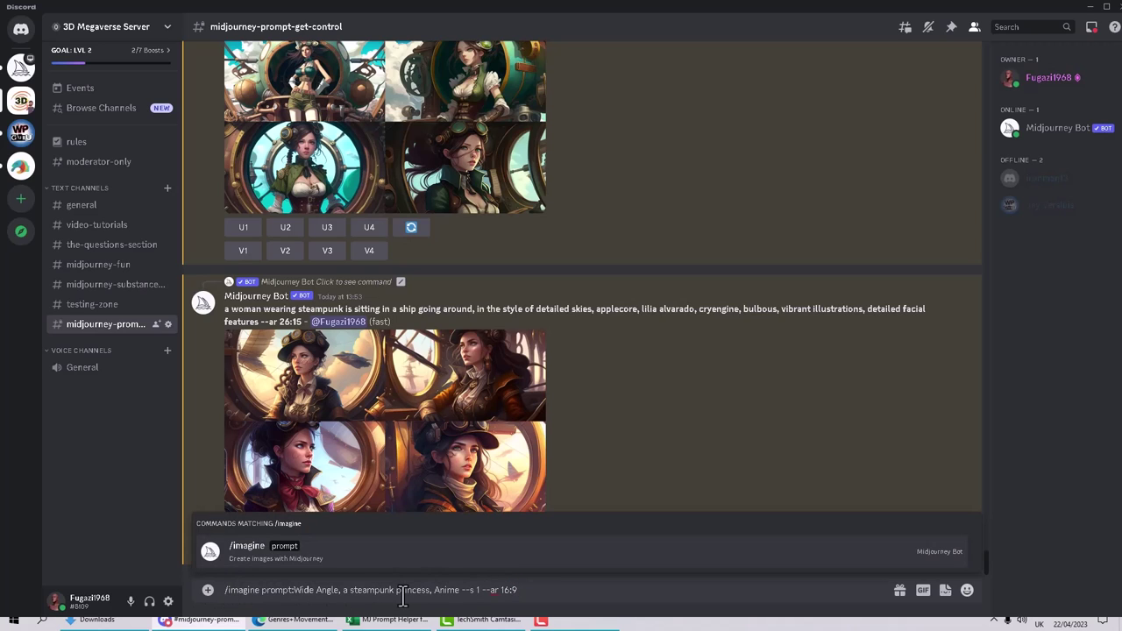
# Insert the copied "detailed facial features," before "Anime" in the prompt and generate the images.
pyautogui.click(432, 589)
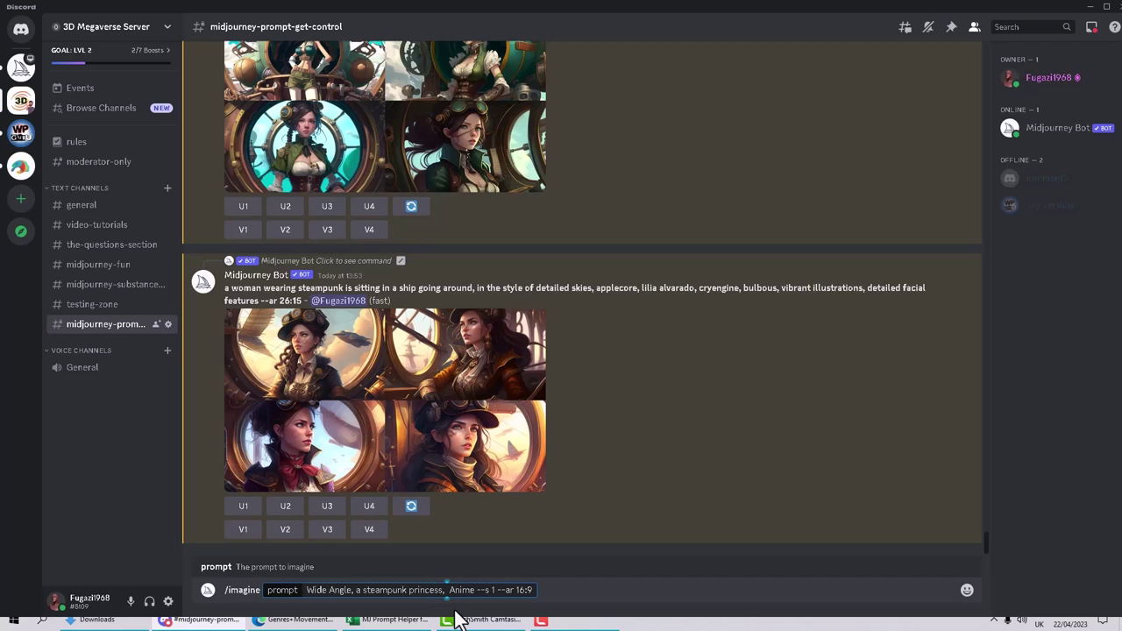
pyautogui.hotkey('ctrl', 'v')
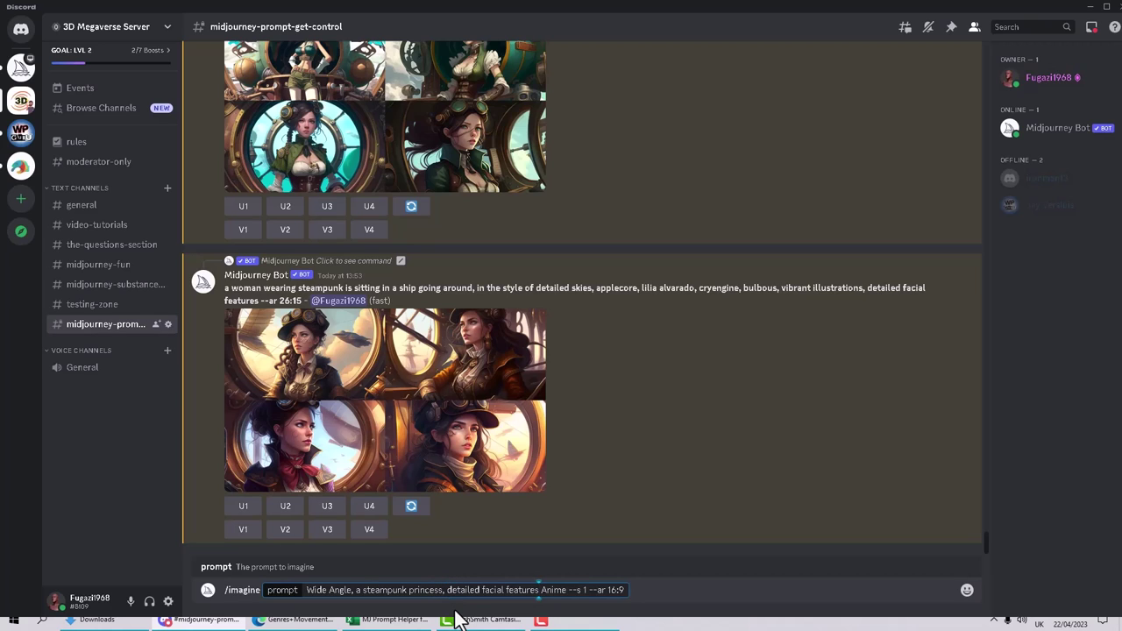
pyautogui.write(',')
pyautogui.press('Return')
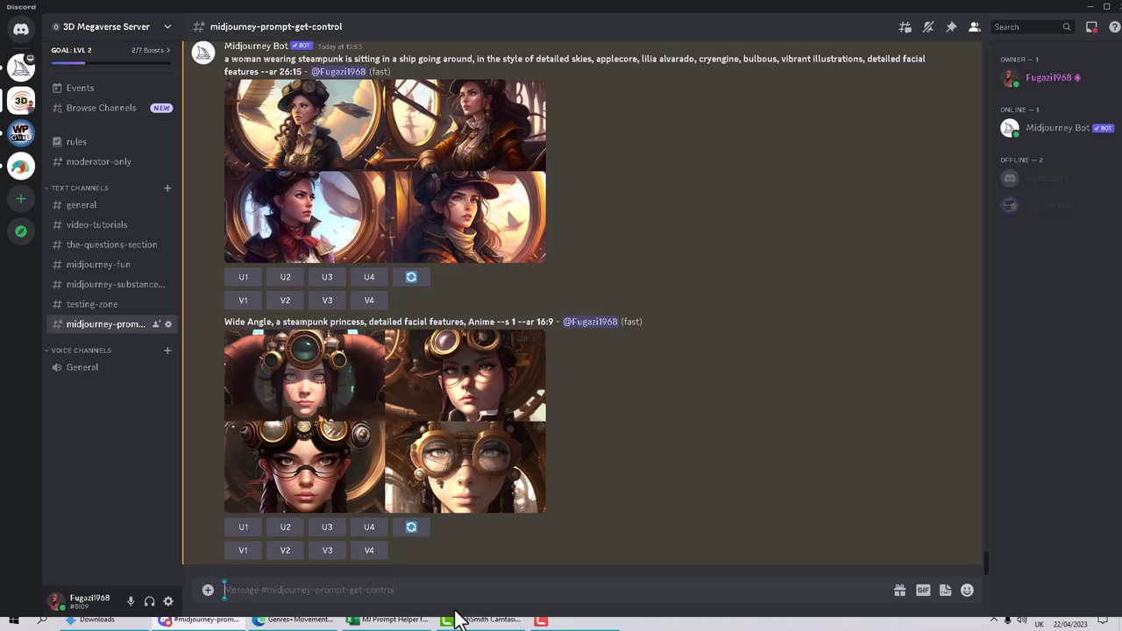
# Copy the word "cryengine" from the "a woman wearing steampunk" prompt.
pyautogui.doubleClick(717, 63)
pyautogui.rightClick(718, 61)
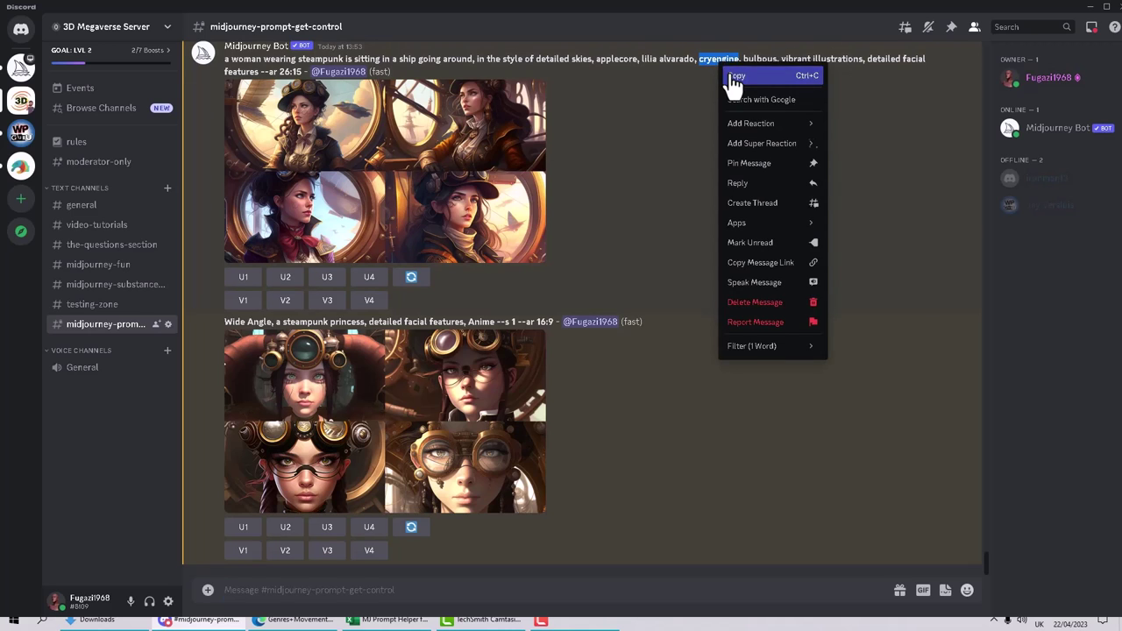
pyautogui.click(735, 79)
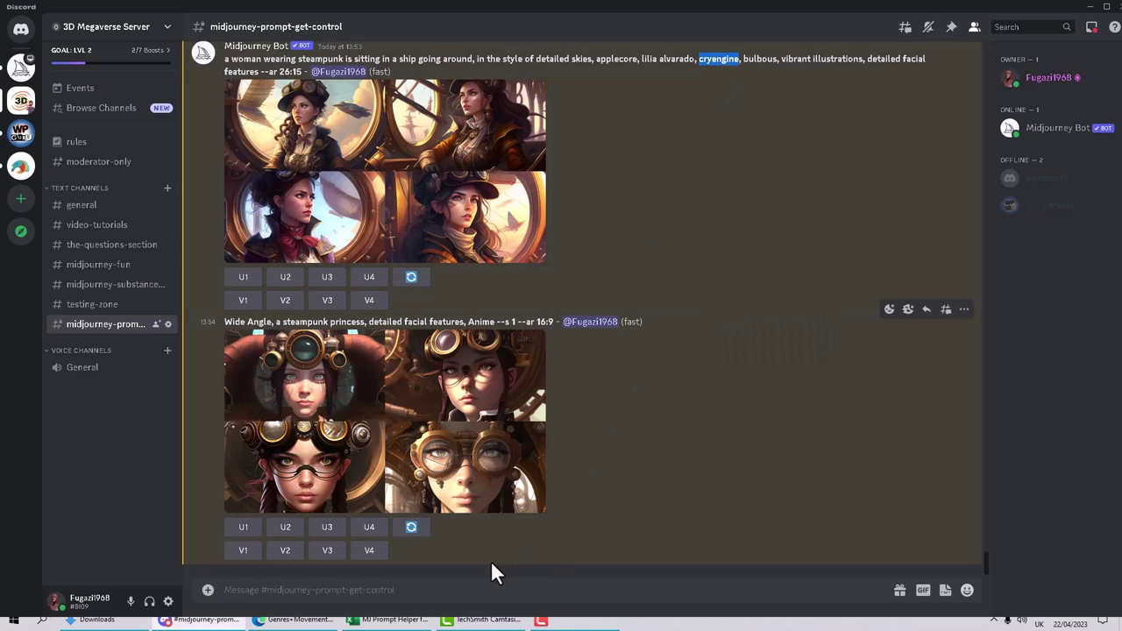
# Reuse the Wide Angle steampunk princess prompt with "detailed facial features" replaced by "cryengine" and generate the images.
pyautogui.click(458, 580)
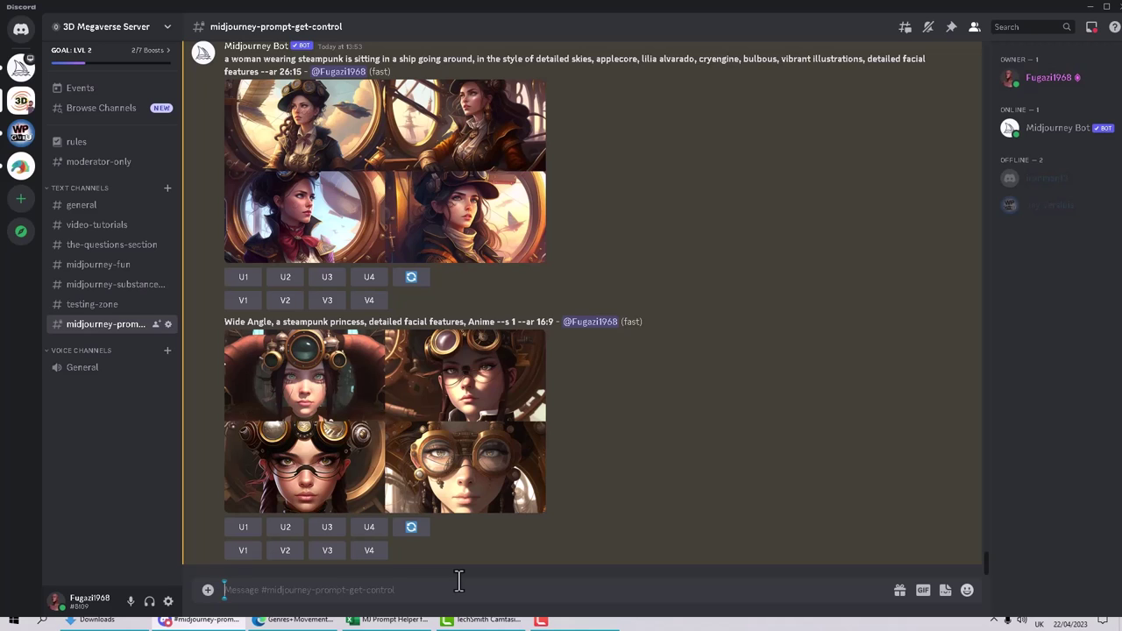
pyautogui.hotkey('ctrl', 'v')
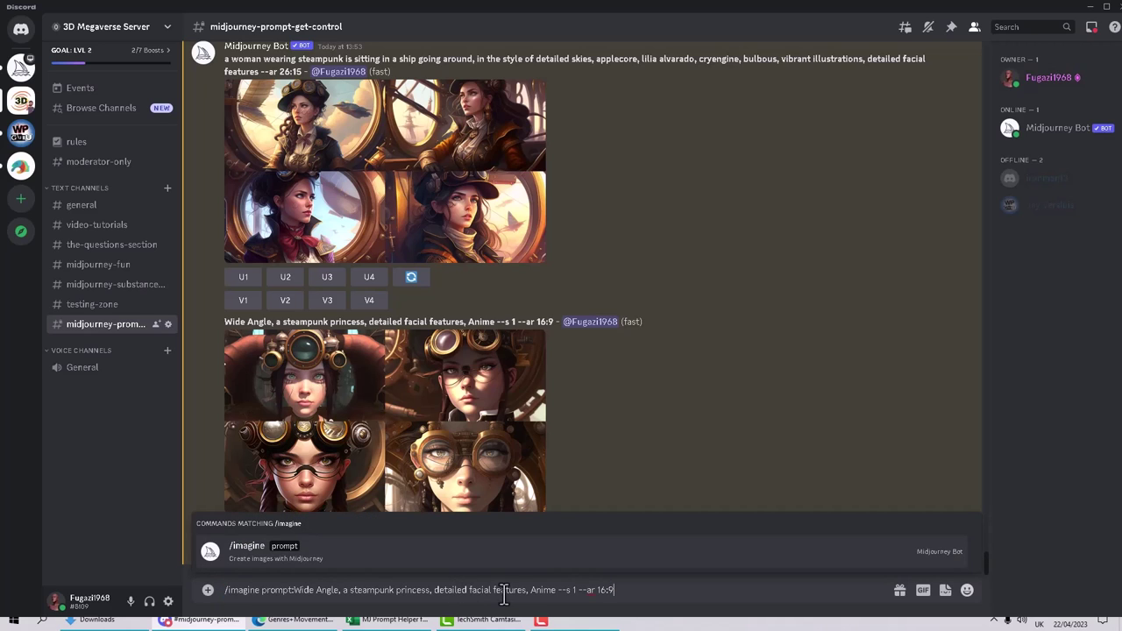
pyautogui.moveTo(529, 590); pyautogui.dragTo(444, 590)
pyautogui.moveTo(540, 590); pyautogui.dragTo(449, 592)
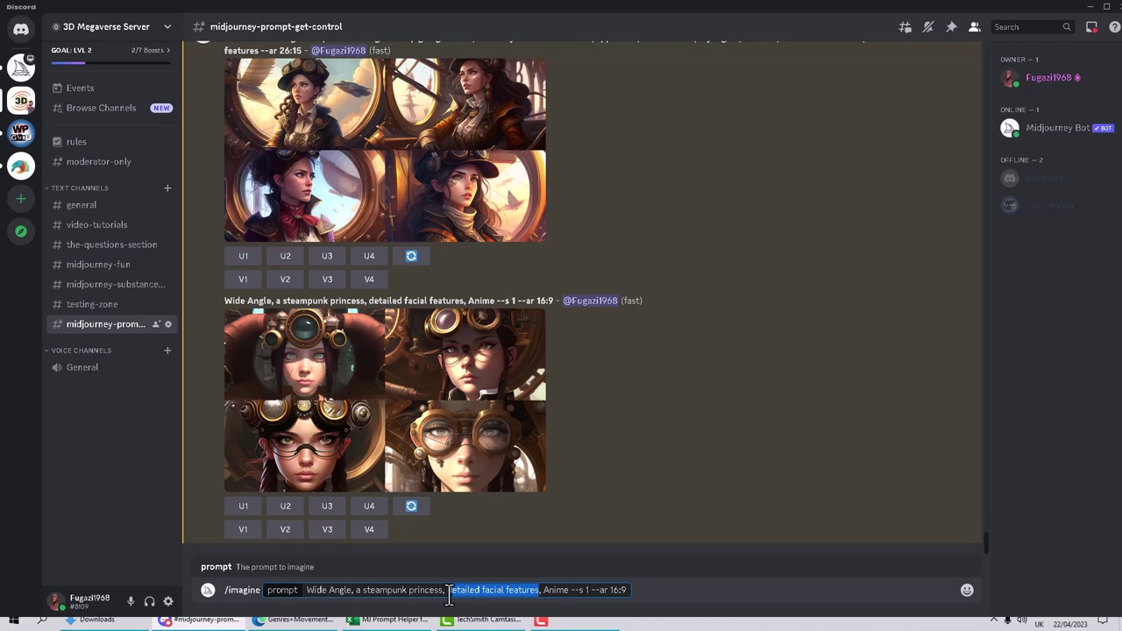
pyautogui.press('BackSpace')
pyautogui.hotkey('ctrl', 'v')
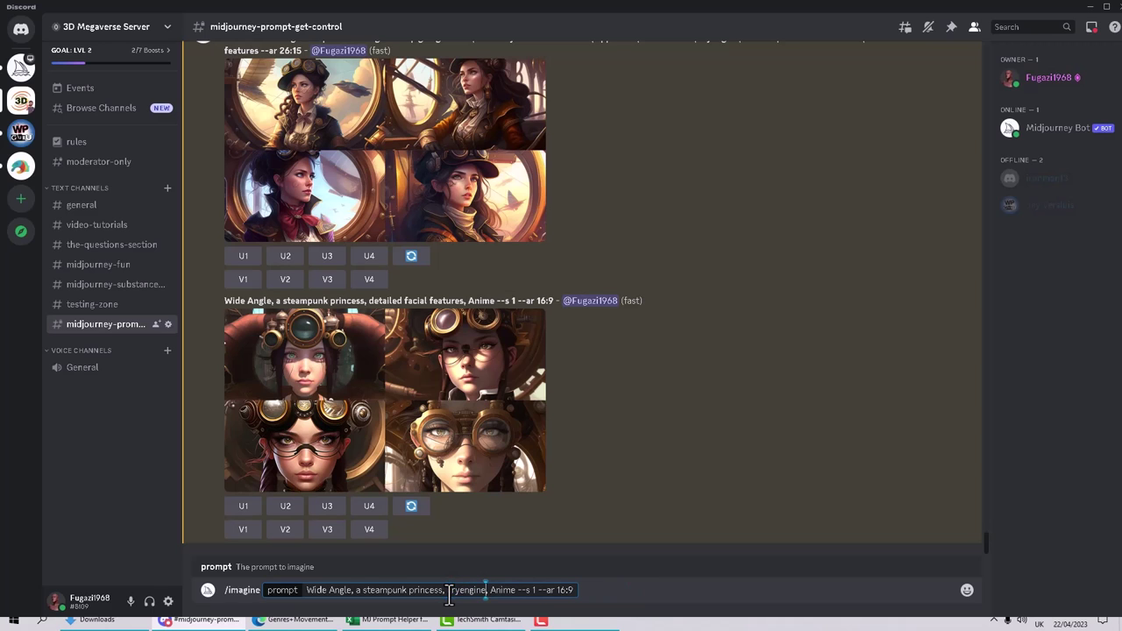
pyautogui.press('Return')
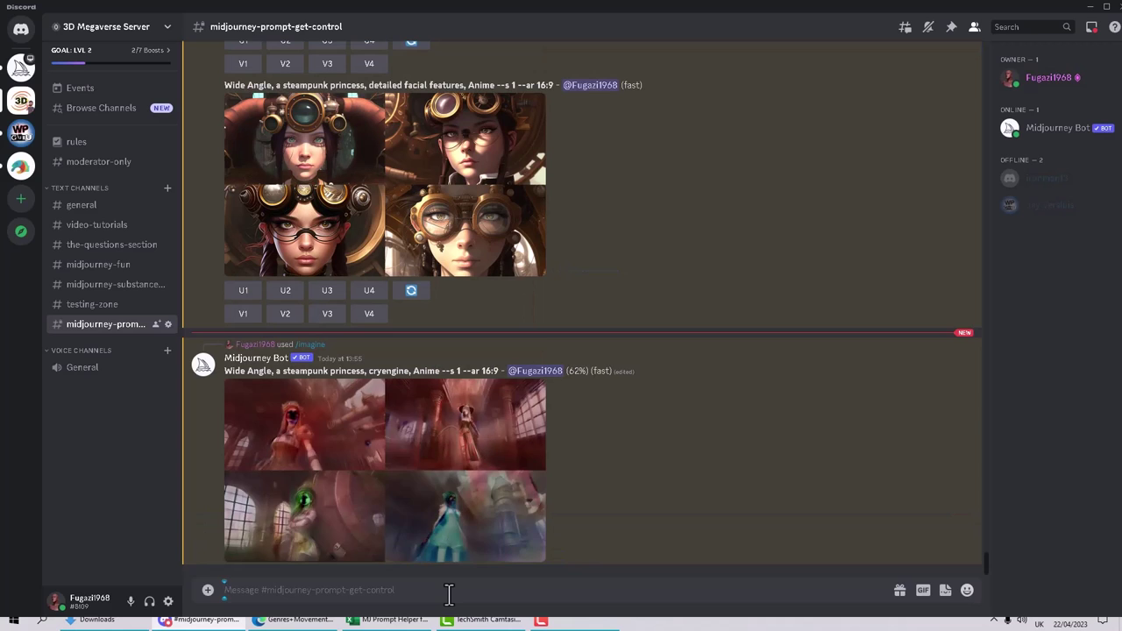
# View the cryengine image grid enlarged, close it and compare it with the "detailed facial features" grid.
pyautogui.click(425, 441)
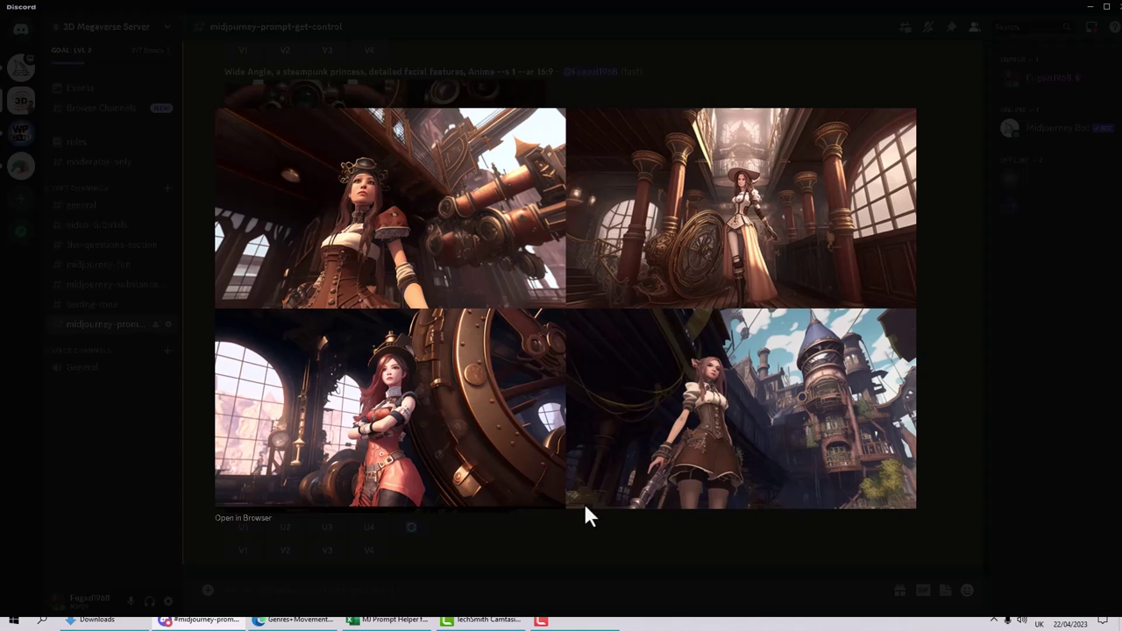
pyautogui.click(552, 582)
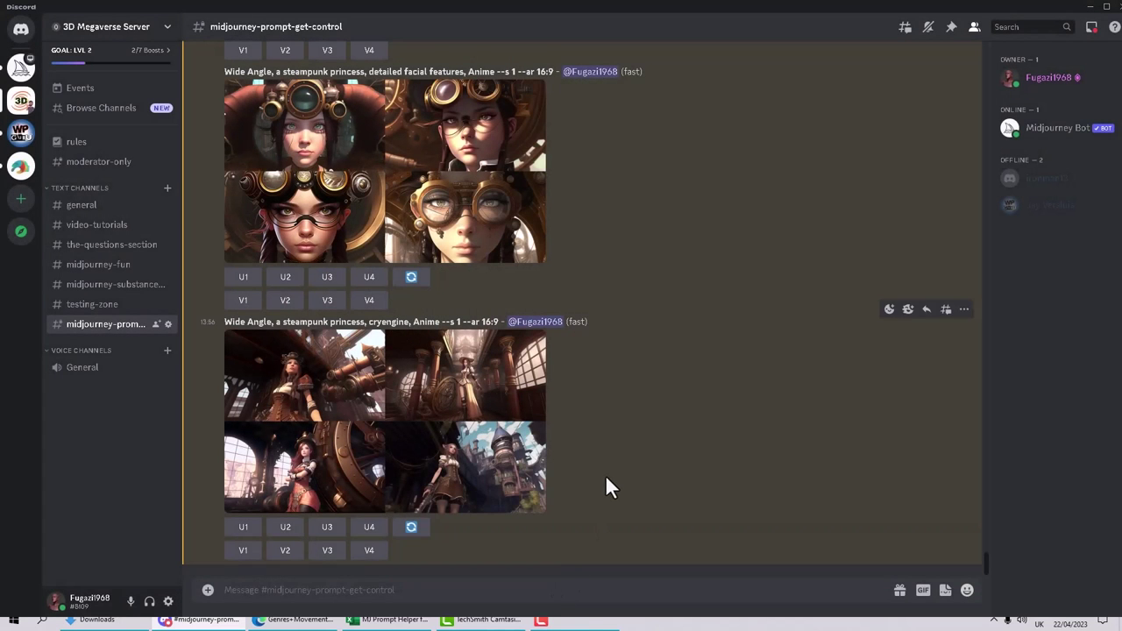
pyautogui.scroll(1, 607, 470)
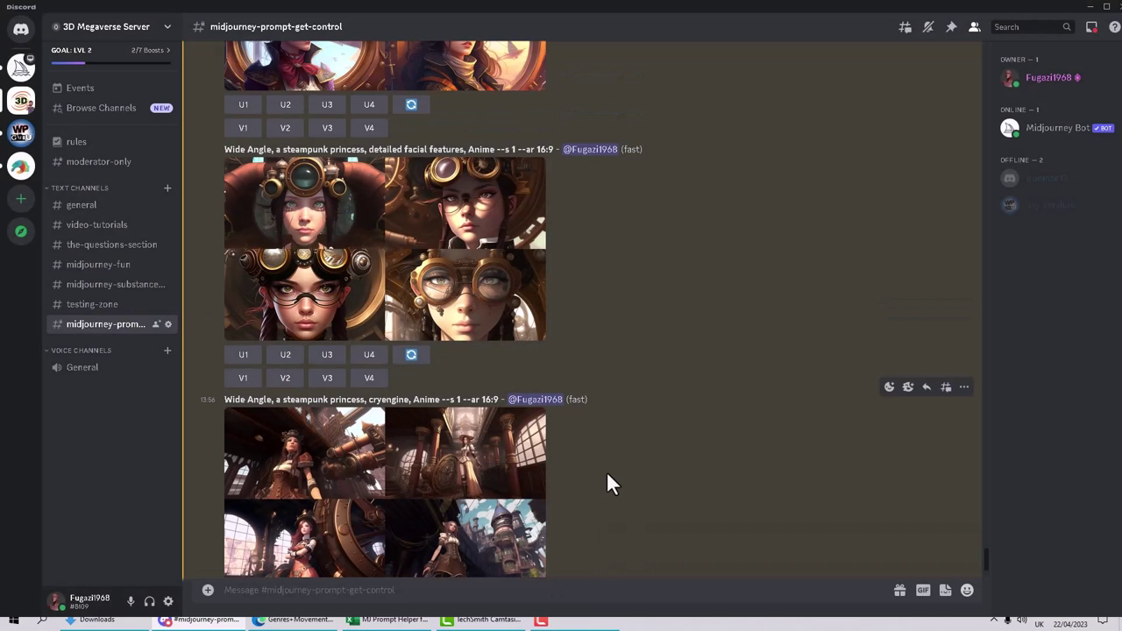